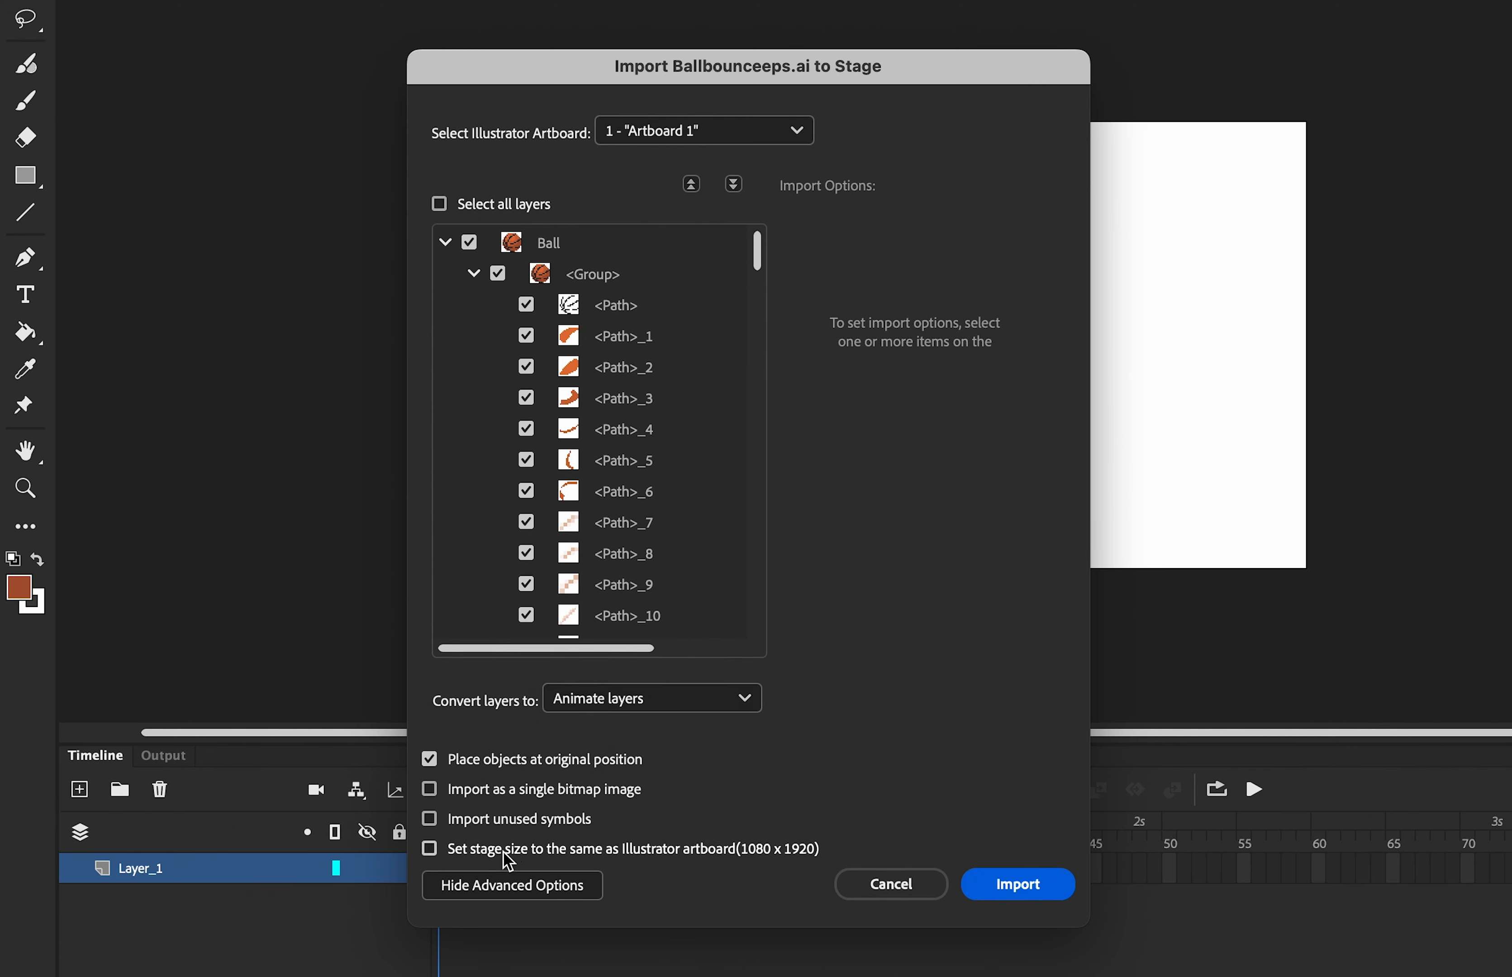
Set the Ballbounceeps.ai import to match the stage size to the Illustrator artboard (1080 x 1920).
{"action": "left_click", "coordinate": [429, 849]}
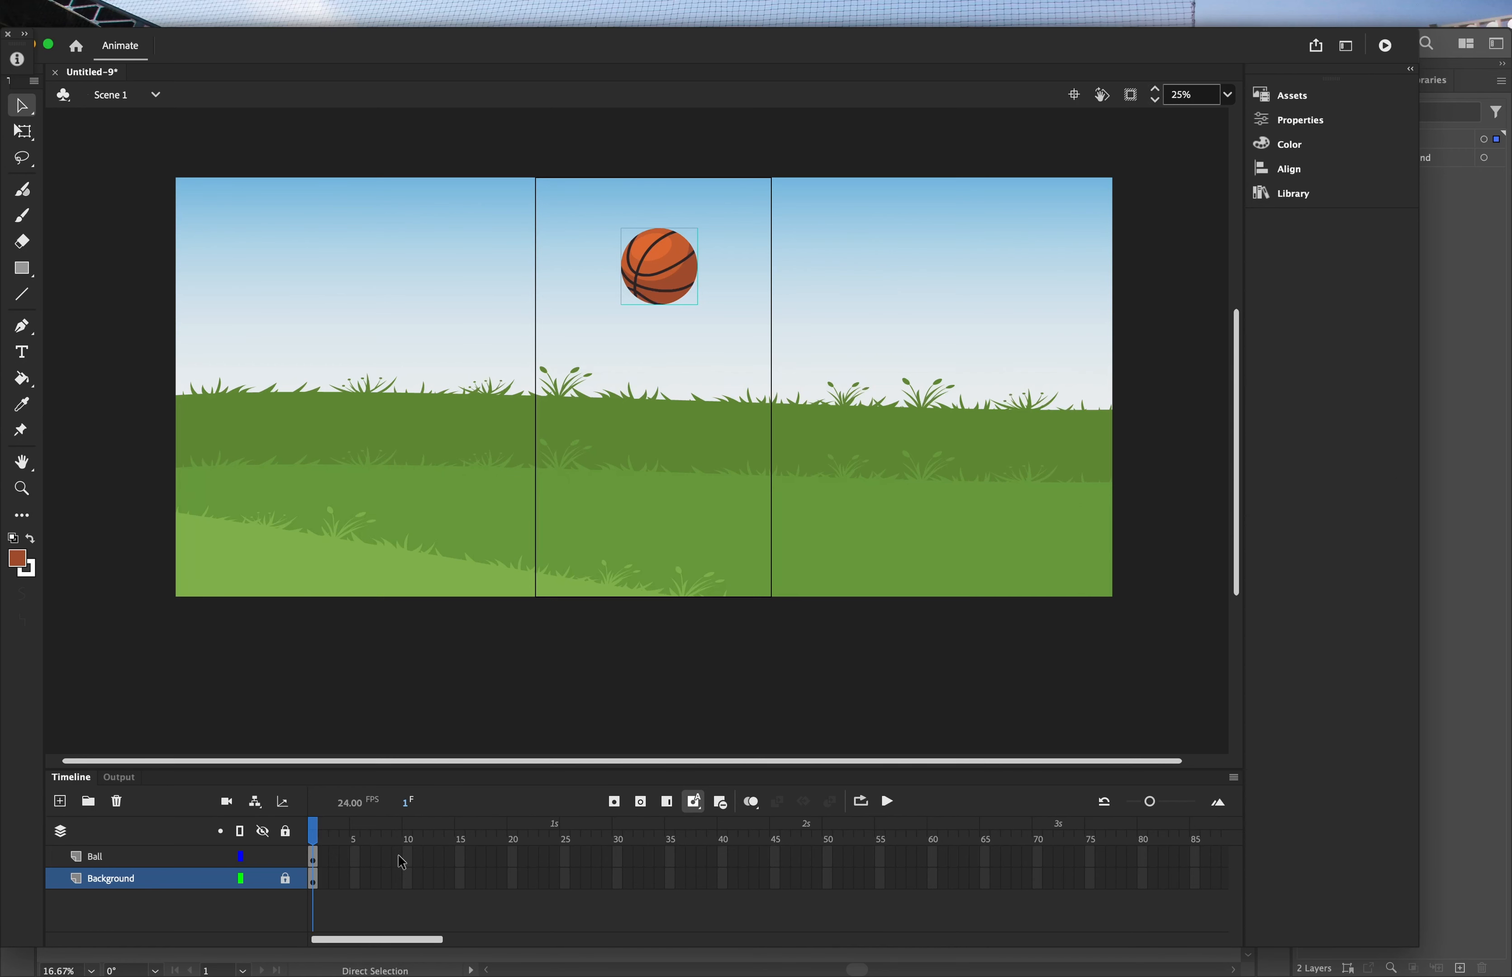
Extend the Ball layer to frame 19 and convert it to frame-by-frame animation with a keyframe every other frame.
{"action": "left_click", "coordinate": [317, 861]}
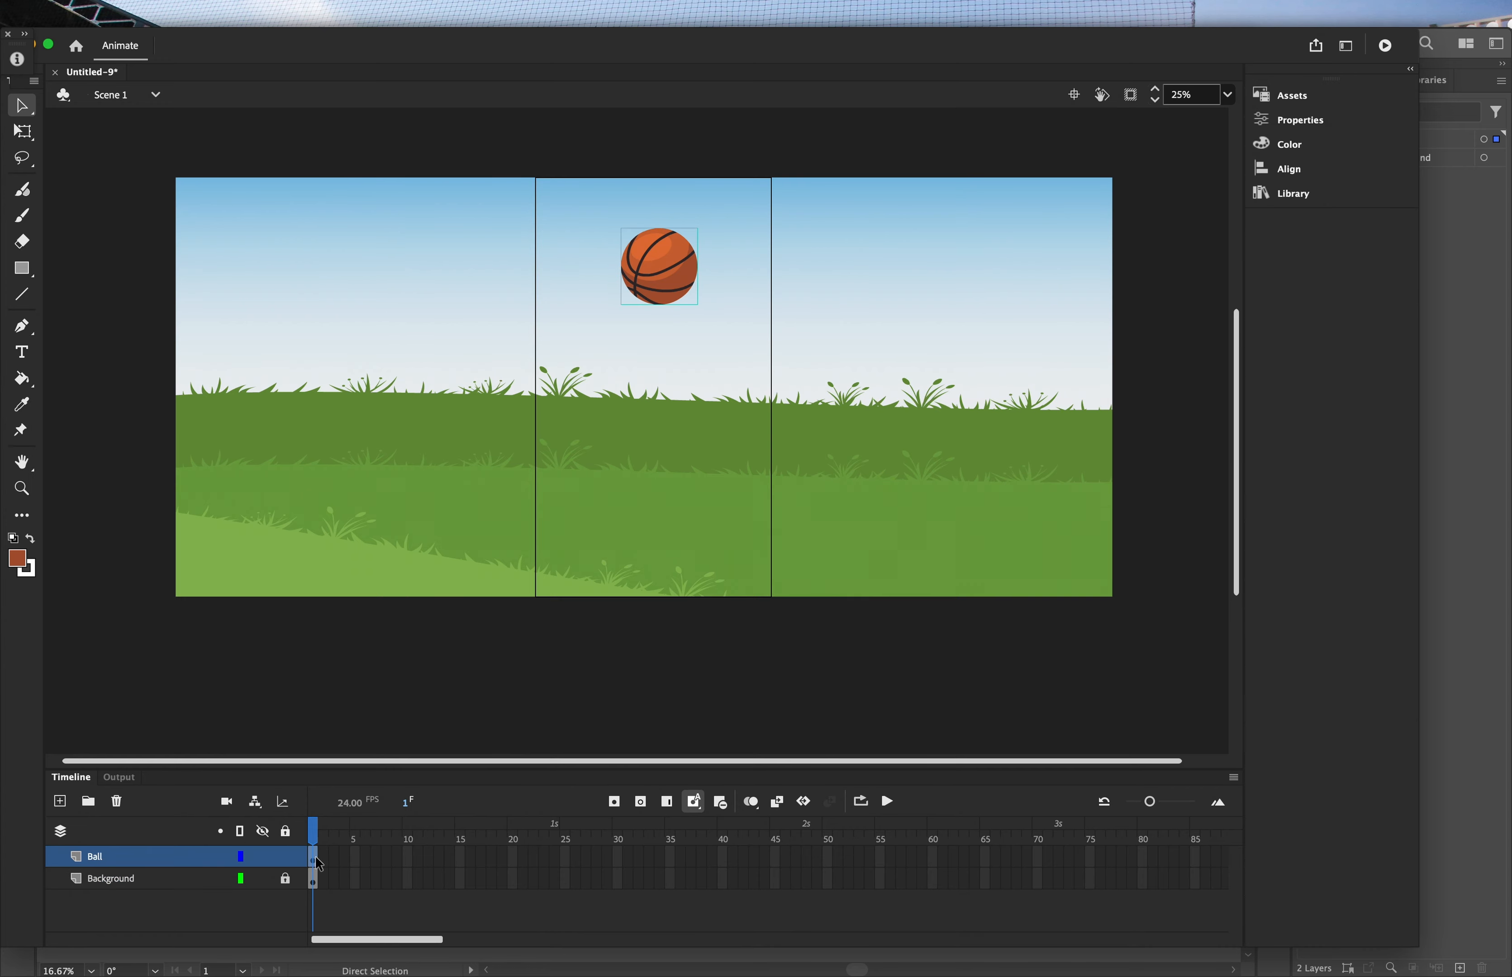
{"action": "left_click_drag", "start_coordinate": [318, 863], "coordinate": [501, 854]}
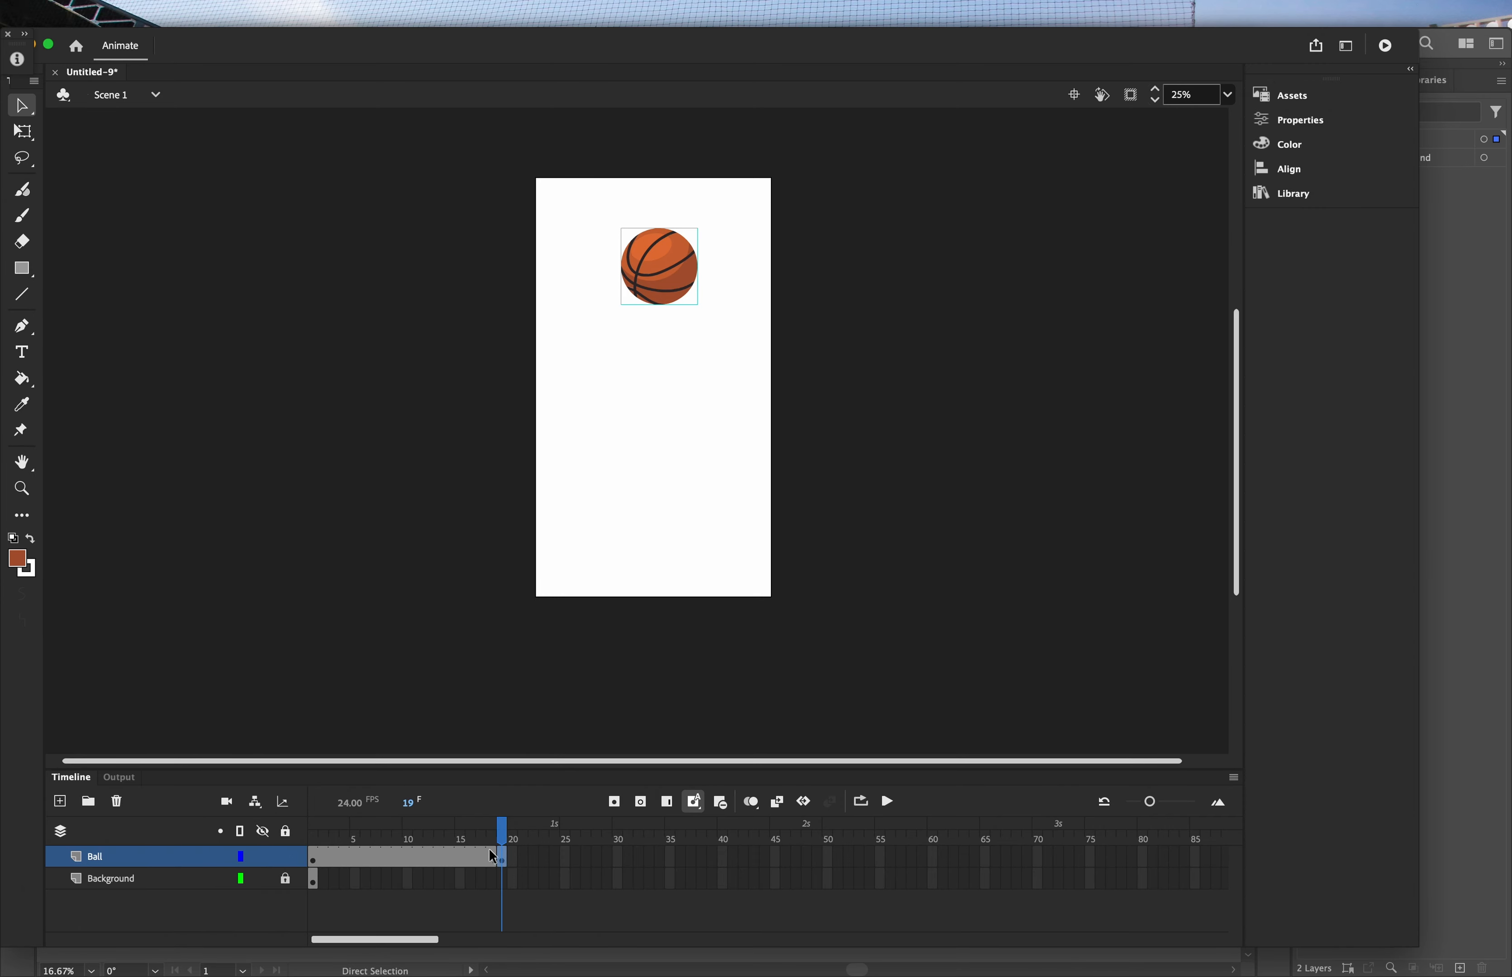
{"action": "left_click", "coordinate": [436, 854]}
{"action": "right_click", "coordinate": [356, 860]}
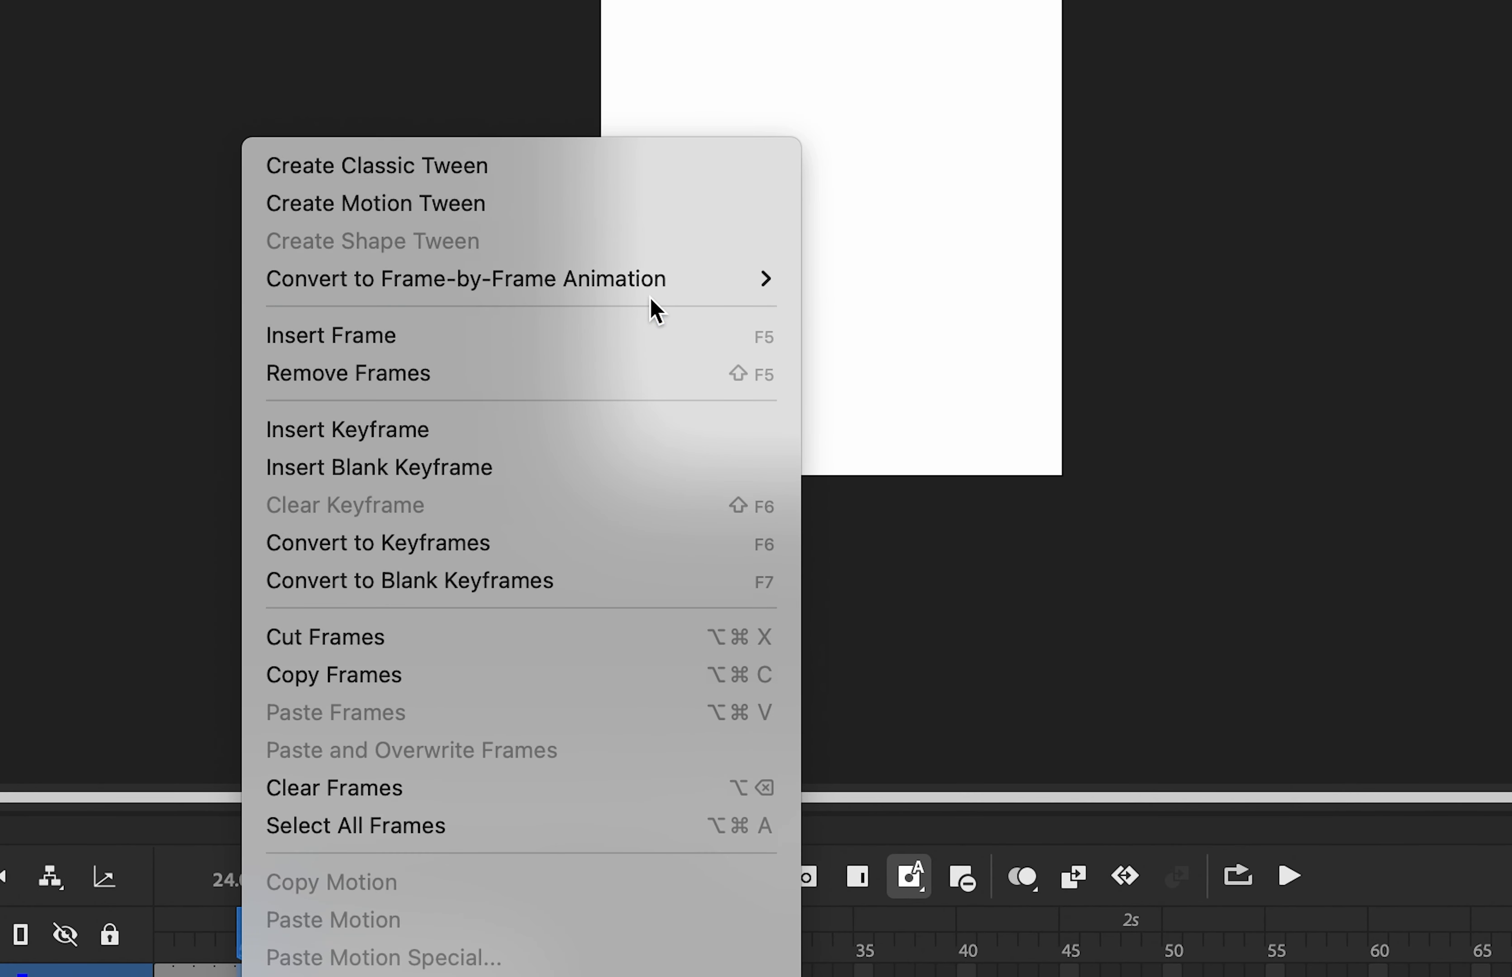
{"action": "mouse_move", "coordinate": [745, 293]}
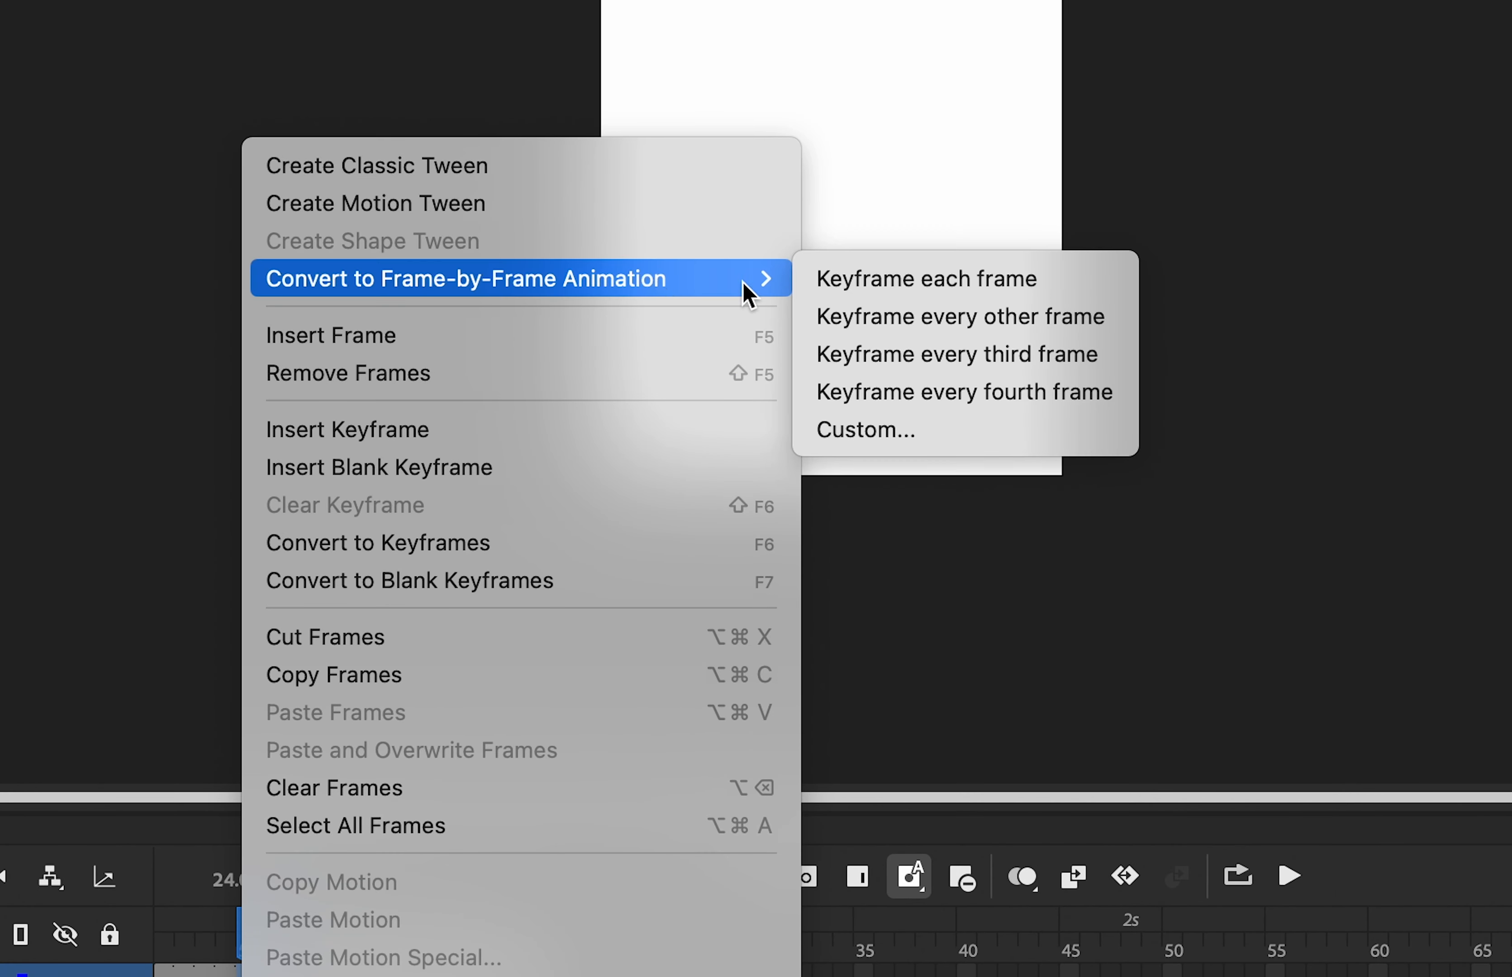
{"action": "left_click", "coordinate": [881, 318]}
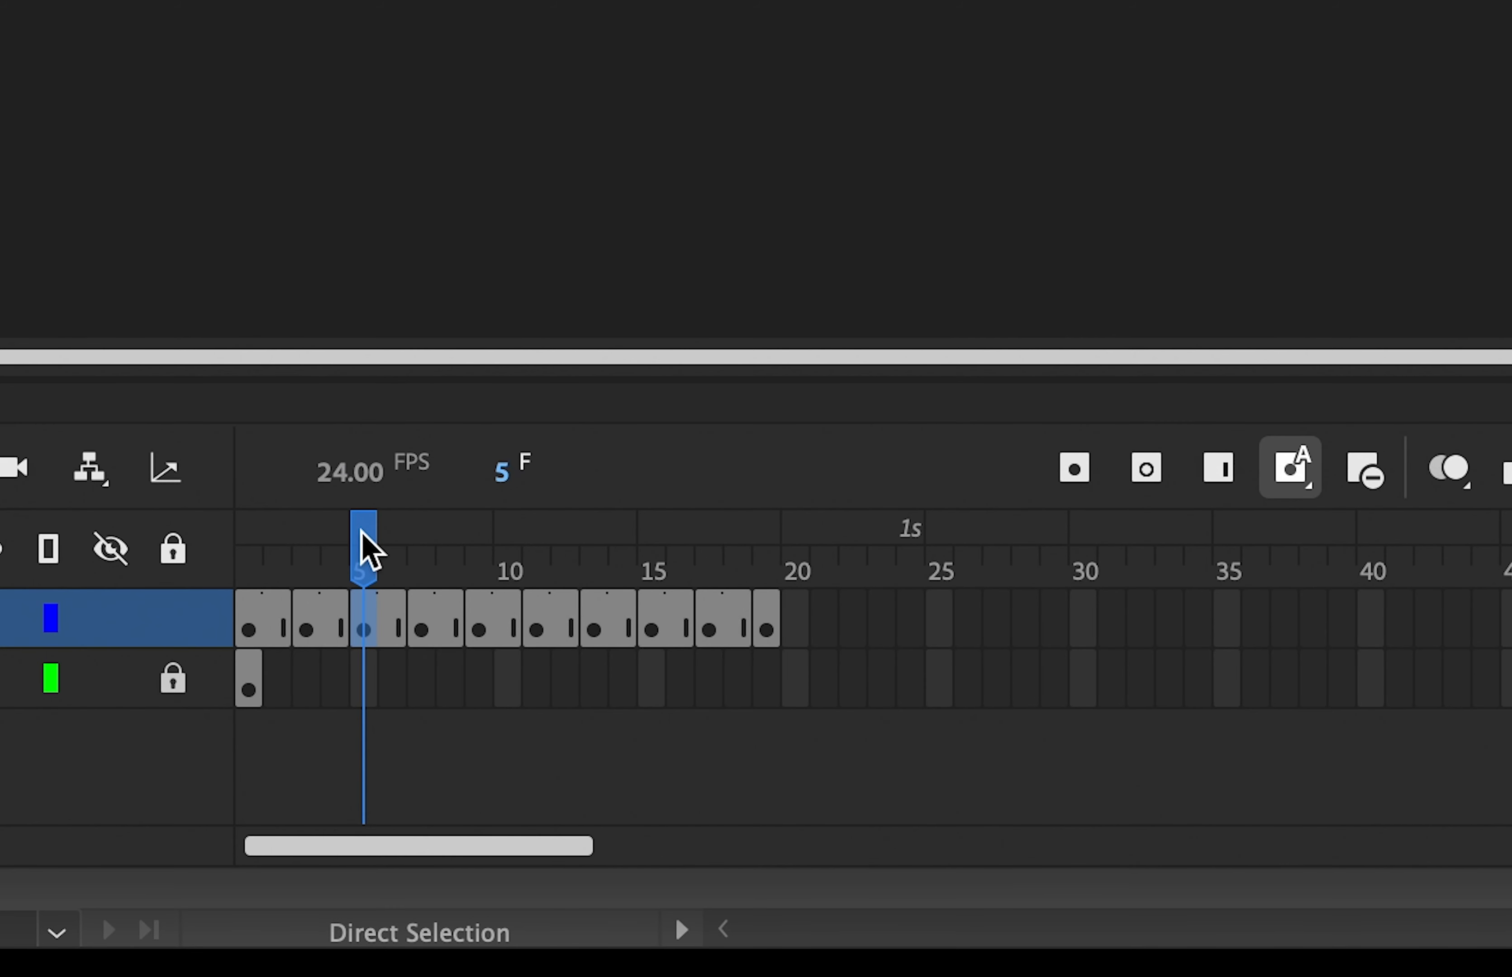
{"action": "left_click_drag", "start_coordinate": [365, 549], "coordinate": [212, 532]}
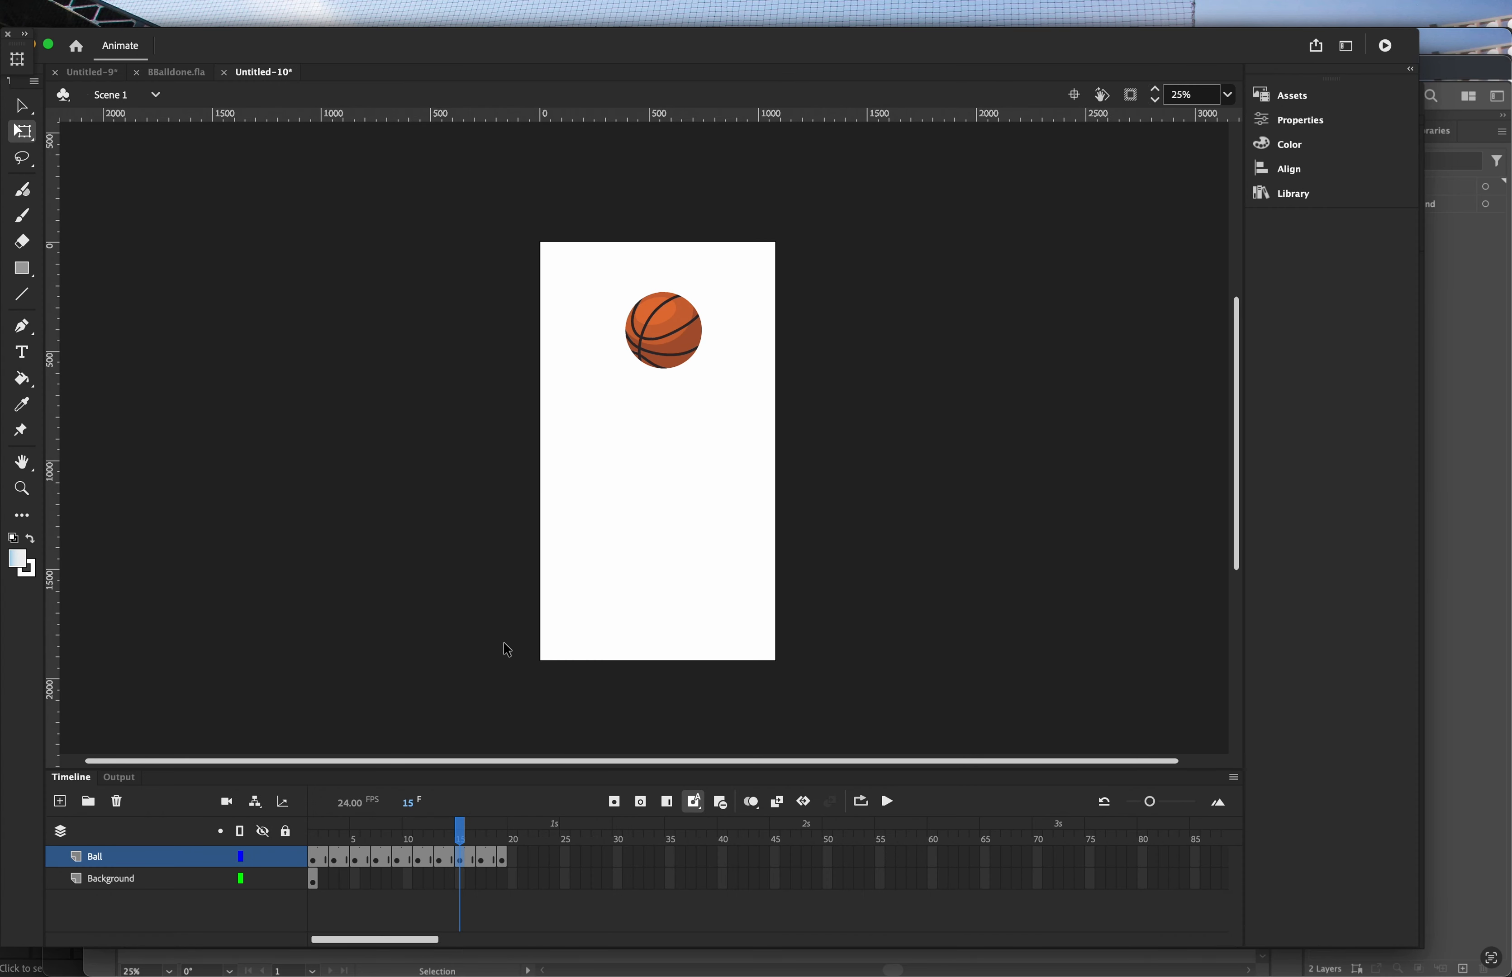
Extend the Background layer to frame 19 and lock it.
{"action": "left_click_drag", "start_coordinate": [461, 830], "coordinate": [311, 829]}
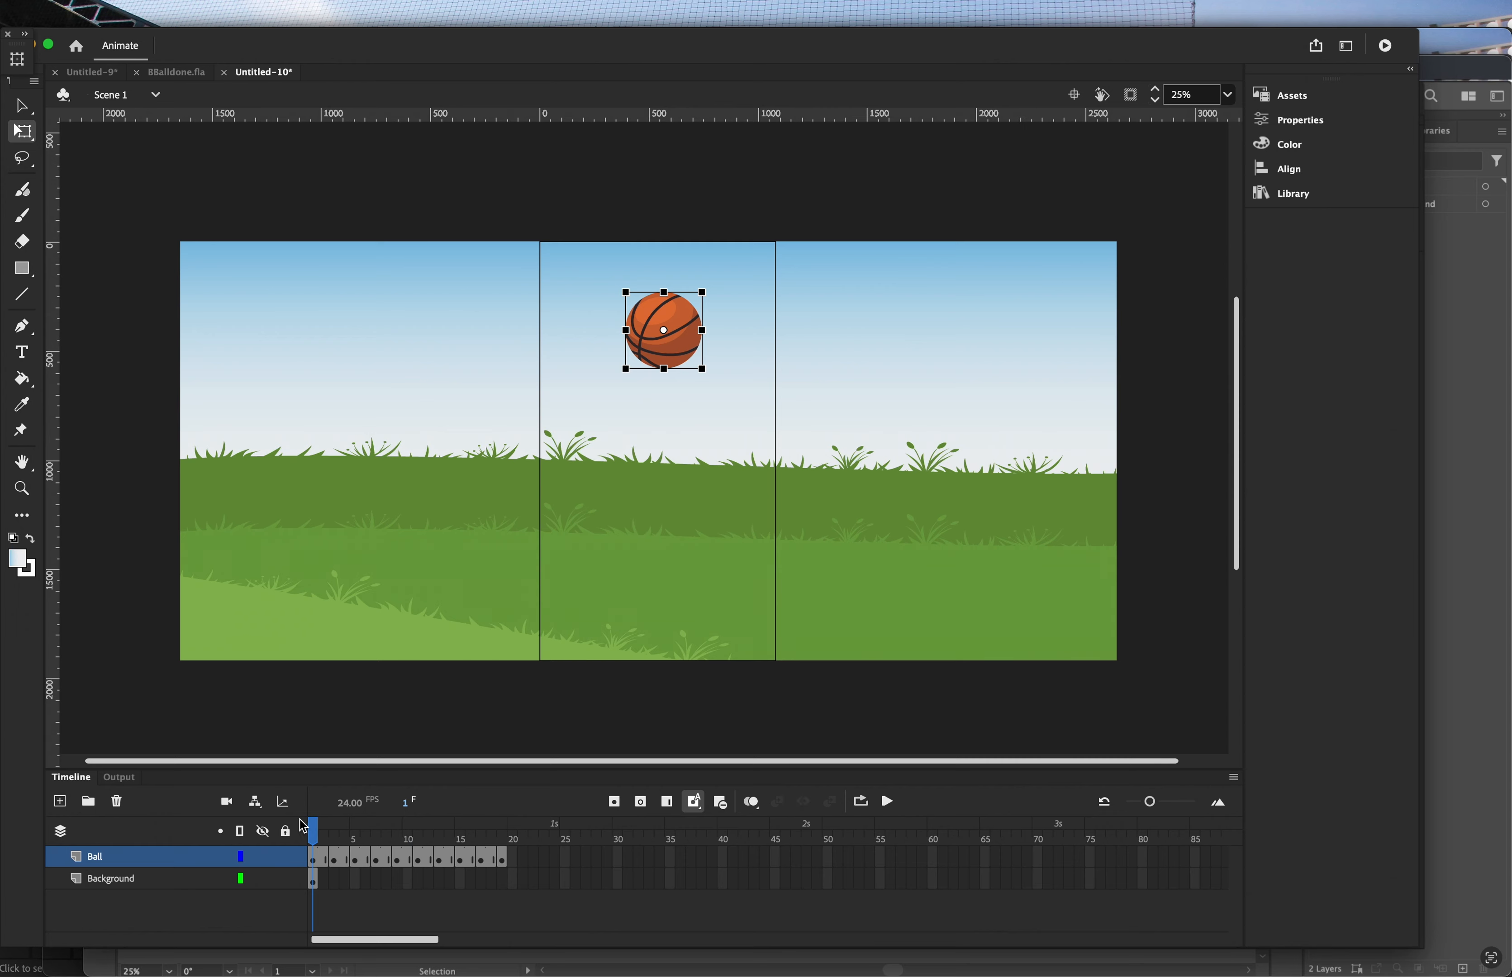
{"action": "left_click", "coordinate": [314, 881]}
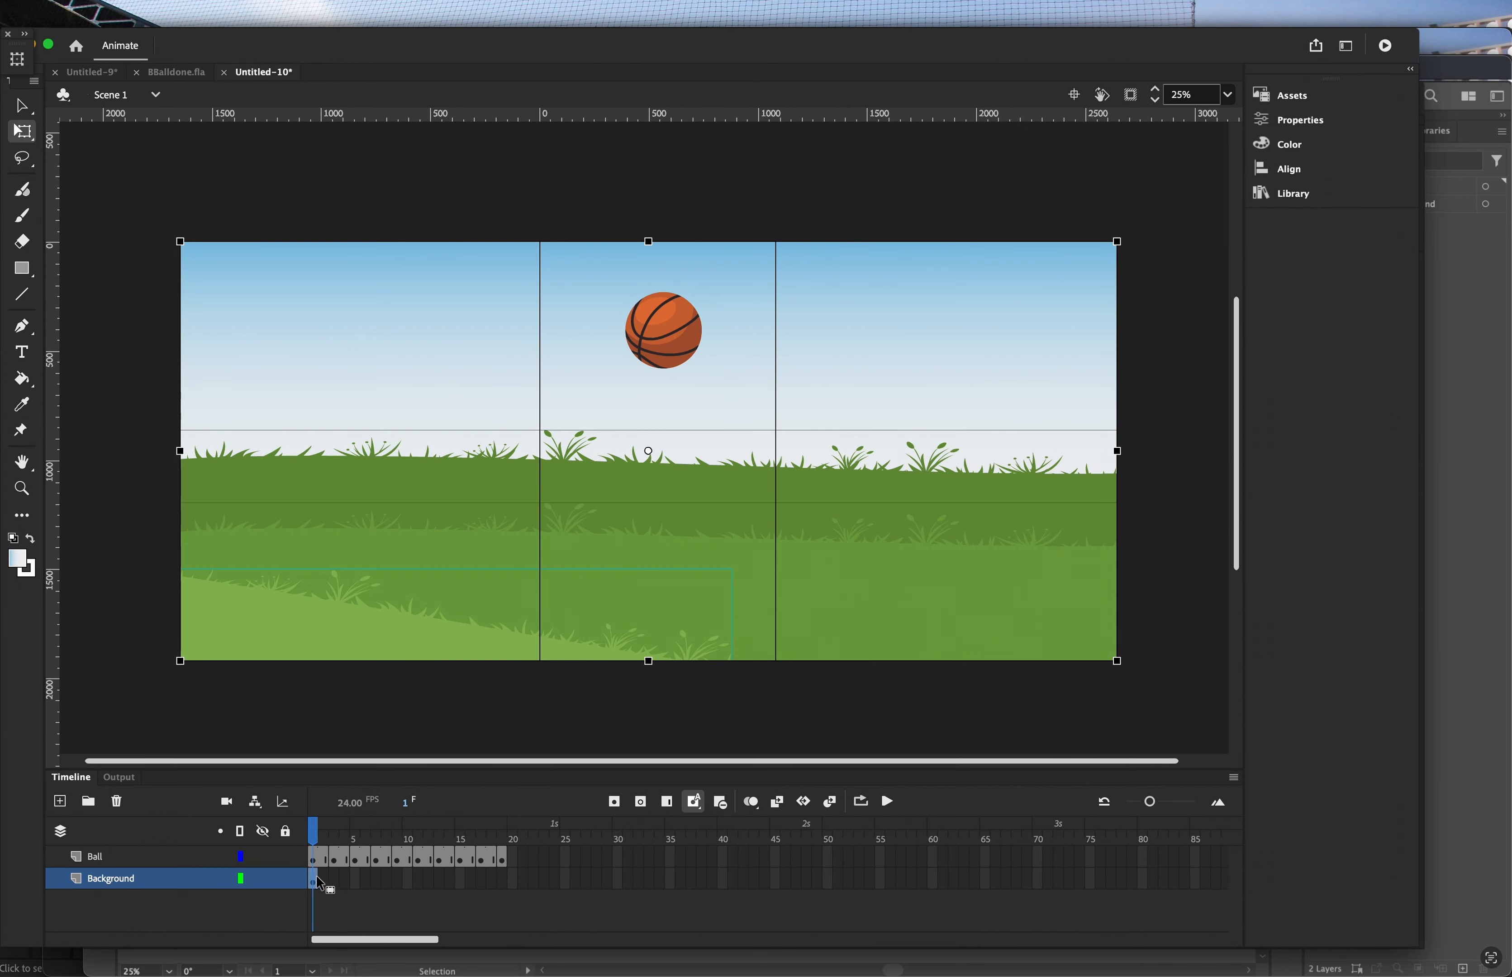
{"action": "key", "text": "F5"}
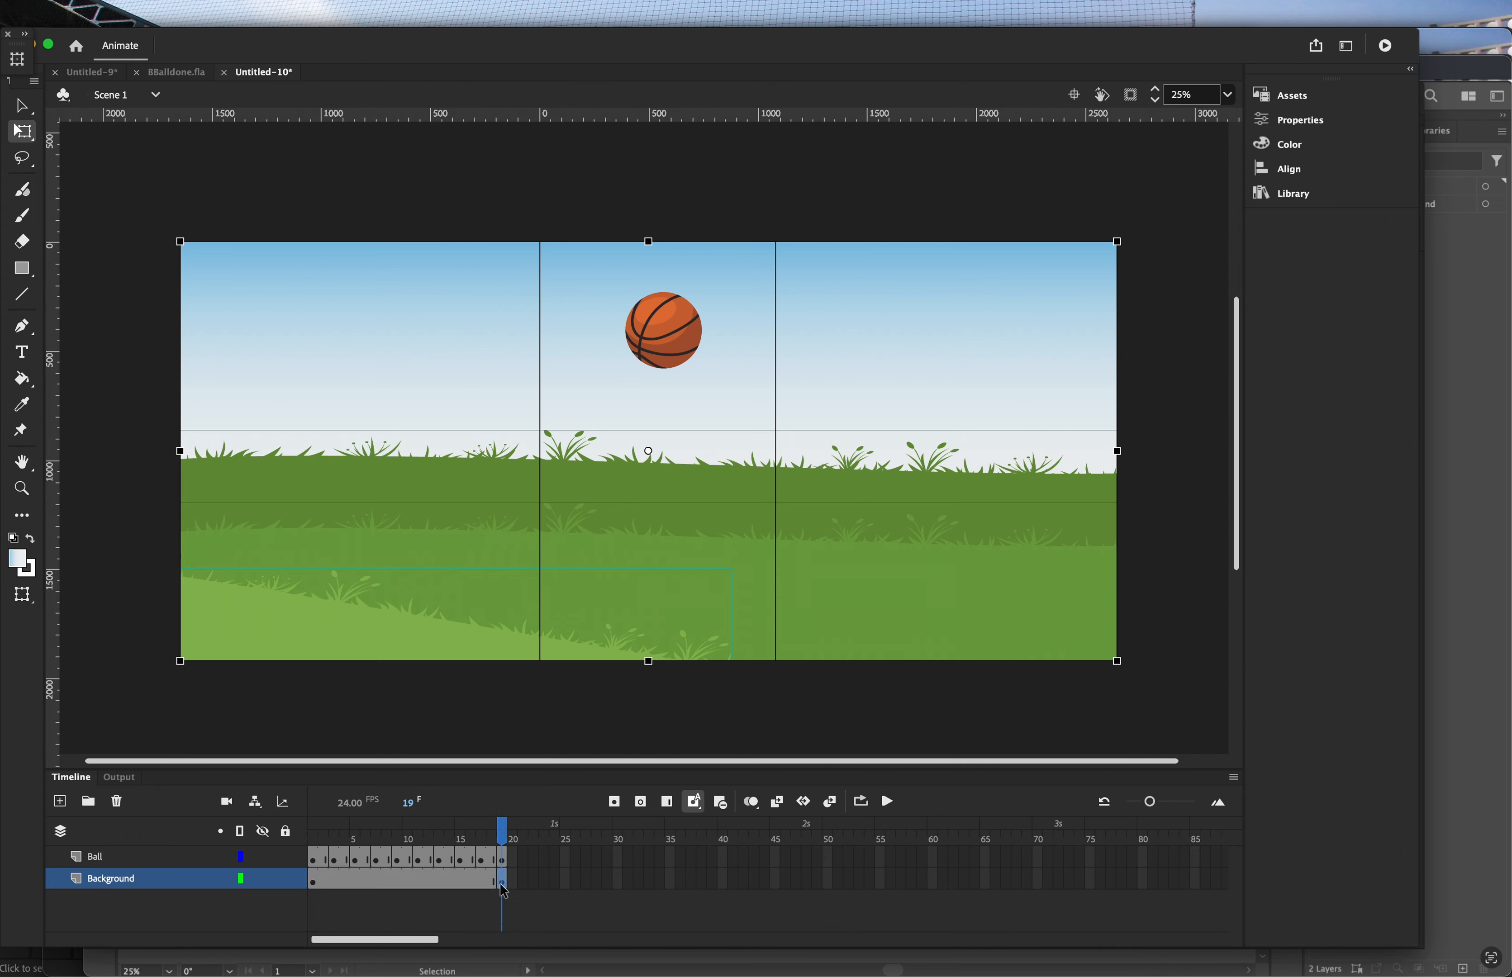
{"action": "left_click", "coordinate": [285, 879]}
Add two horizontal guides, one at the ball's upper edge and one across the lower grass as the ground line.
{"action": "left_click_drag", "start_coordinate": [385, 116], "coordinate": [390, 291]}
{"action": "mouse_move", "coordinate": [451, 116]}
{"action": "left_mouse_down"}
{"action": "mouse_move", "coordinate": [493, 631]}
{"action": "mouse_move", "coordinate": [494, 614]}
{"action": "left_mouse_up"}
Paint a vertical timing chart left of the ball on Layer_3, with five evenly spaced marks numbered 1, 3, 5, 7 and 9.
{"action": "mouse_move", "coordinate": [578, 534]}
{"action": "left_mouse_down"}
{"action": "mouse_move", "coordinate": [579, 583]}
{"action": "mouse_move", "coordinate": [604, 583]}
{"action": "left_mouse_up"}
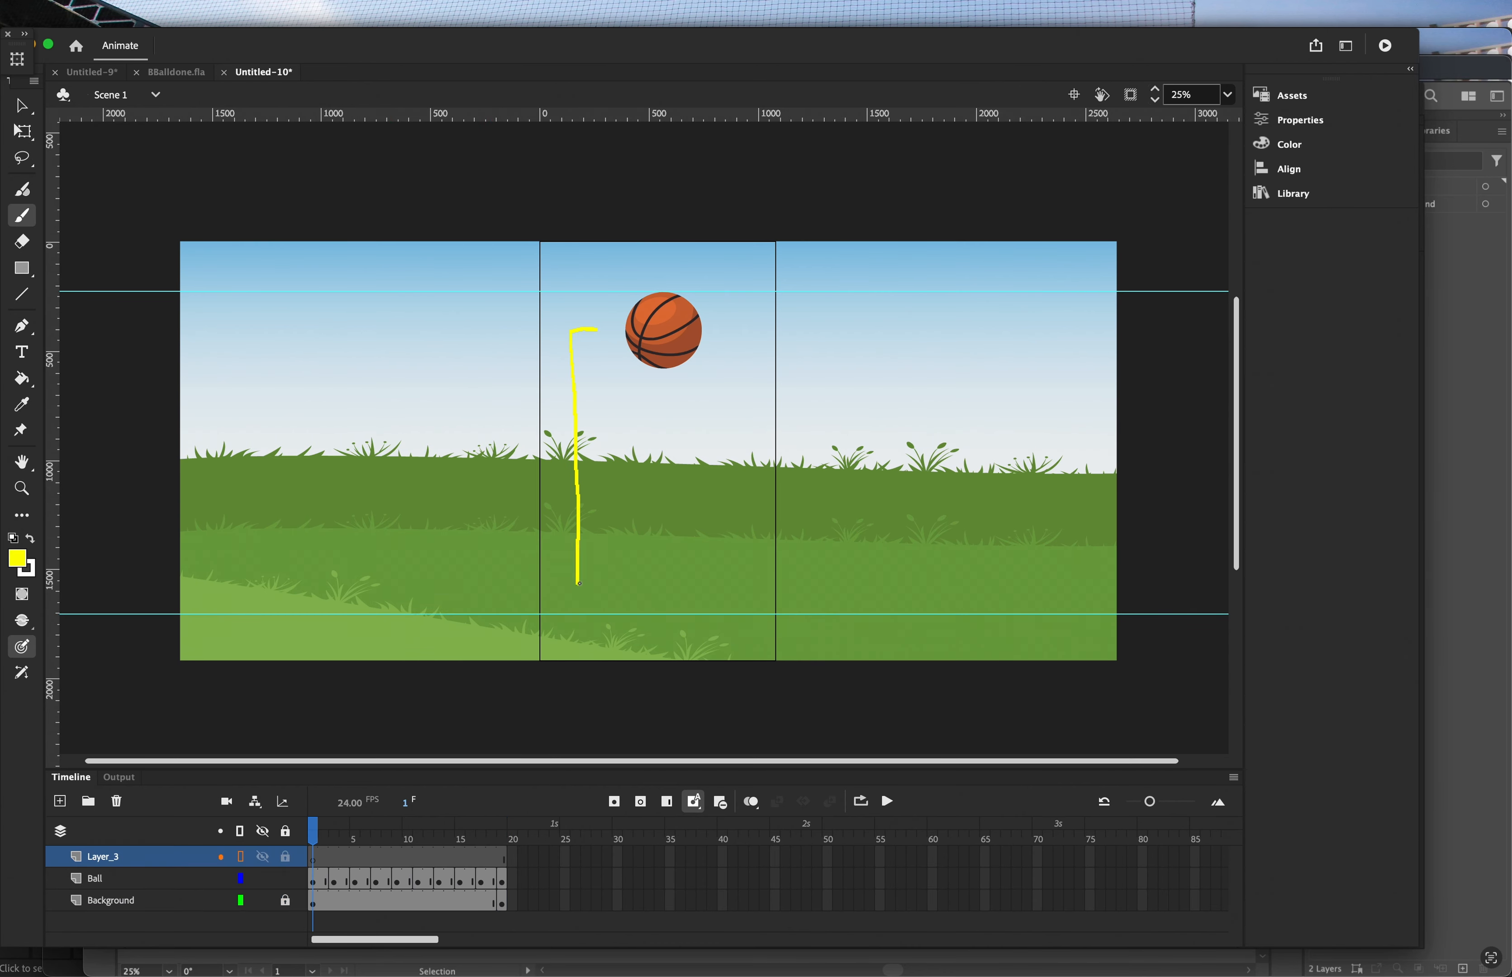
{"action": "left_click_drag", "start_coordinate": [598, 453], "coordinate": [600, 451]}
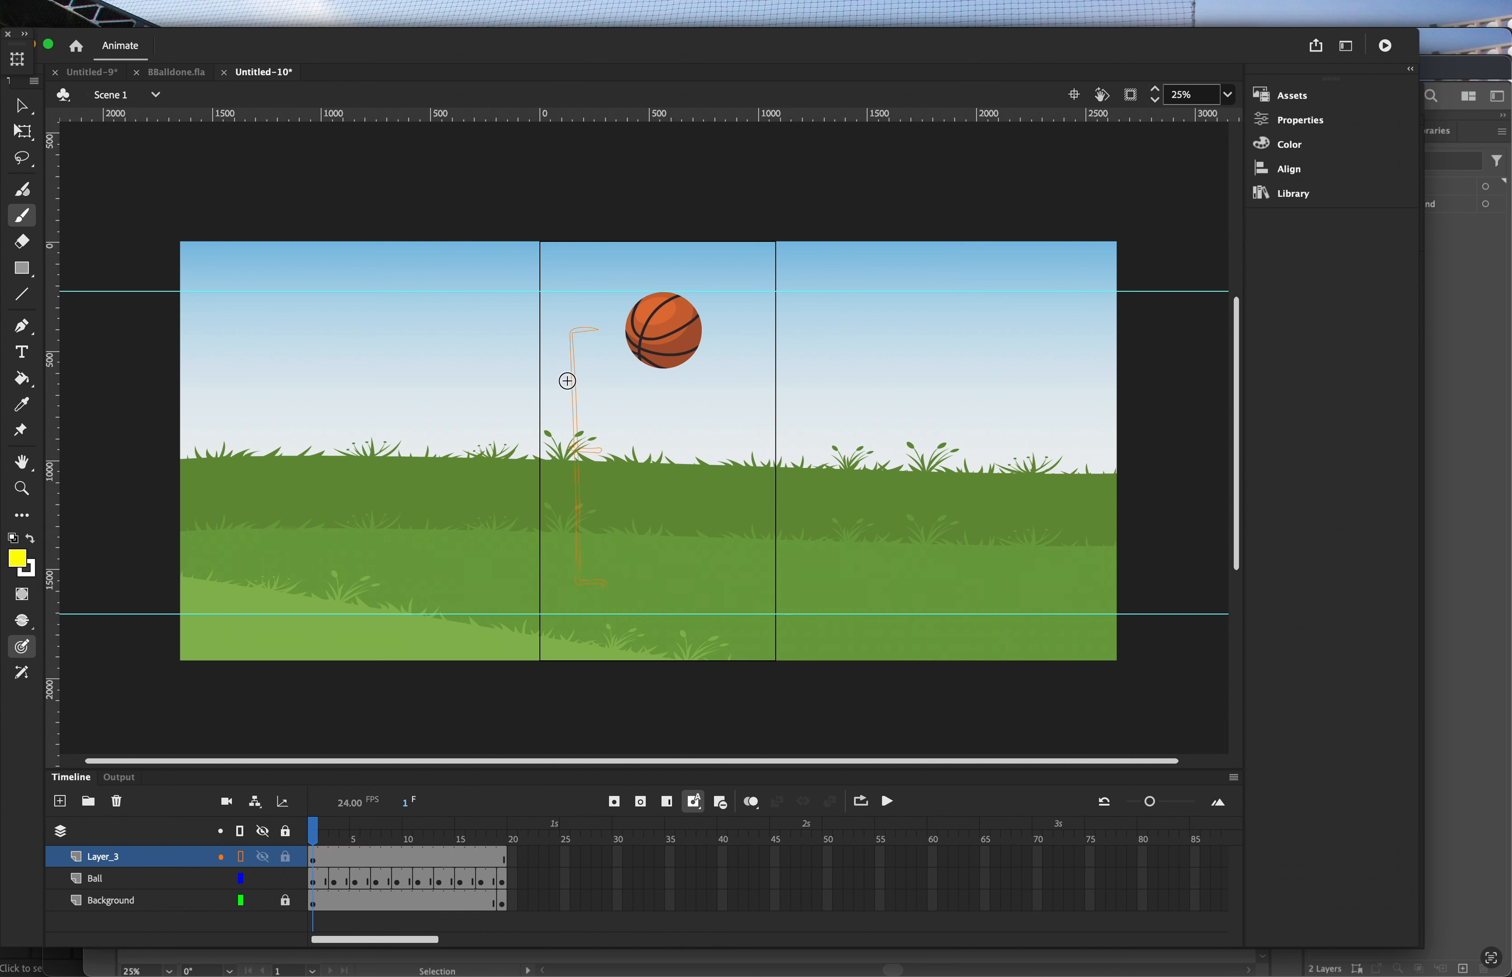
{"action": "left_click_drag", "start_coordinate": [595, 389], "coordinate": [594, 388]}
{"action": "left_click_drag", "start_coordinate": [561, 512], "coordinate": [603, 507]}
{"action": "mouse_move", "coordinate": [553, 316]}
{"action": "left_mouse_down"}
{"action": "mouse_move", "coordinate": [554, 479]}
{"action": "mouse_move", "coordinate": [561, 443]}
{"action": "left_mouse_up"}
{"action": "left_click_drag", "start_coordinate": [544, 501], "coordinate": [564, 599]}
Complete the right-hand timing chart's marks and number them 11, 13, 15, 17 and 19 from the ground up.
{"action": "mouse_move", "coordinate": [759, 458]}
{"action": "left_mouse_down"}
{"action": "mouse_move", "coordinate": [758, 582]}
{"action": "mouse_move", "coordinate": [736, 589]}
{"action": "mouse_move", "coordinate": [766, 455]}
{"action": "left_mouse_up"}
{"action": "left_click_drag", "start_coordinate": [735, 381], "coordinate": [765, 384]}
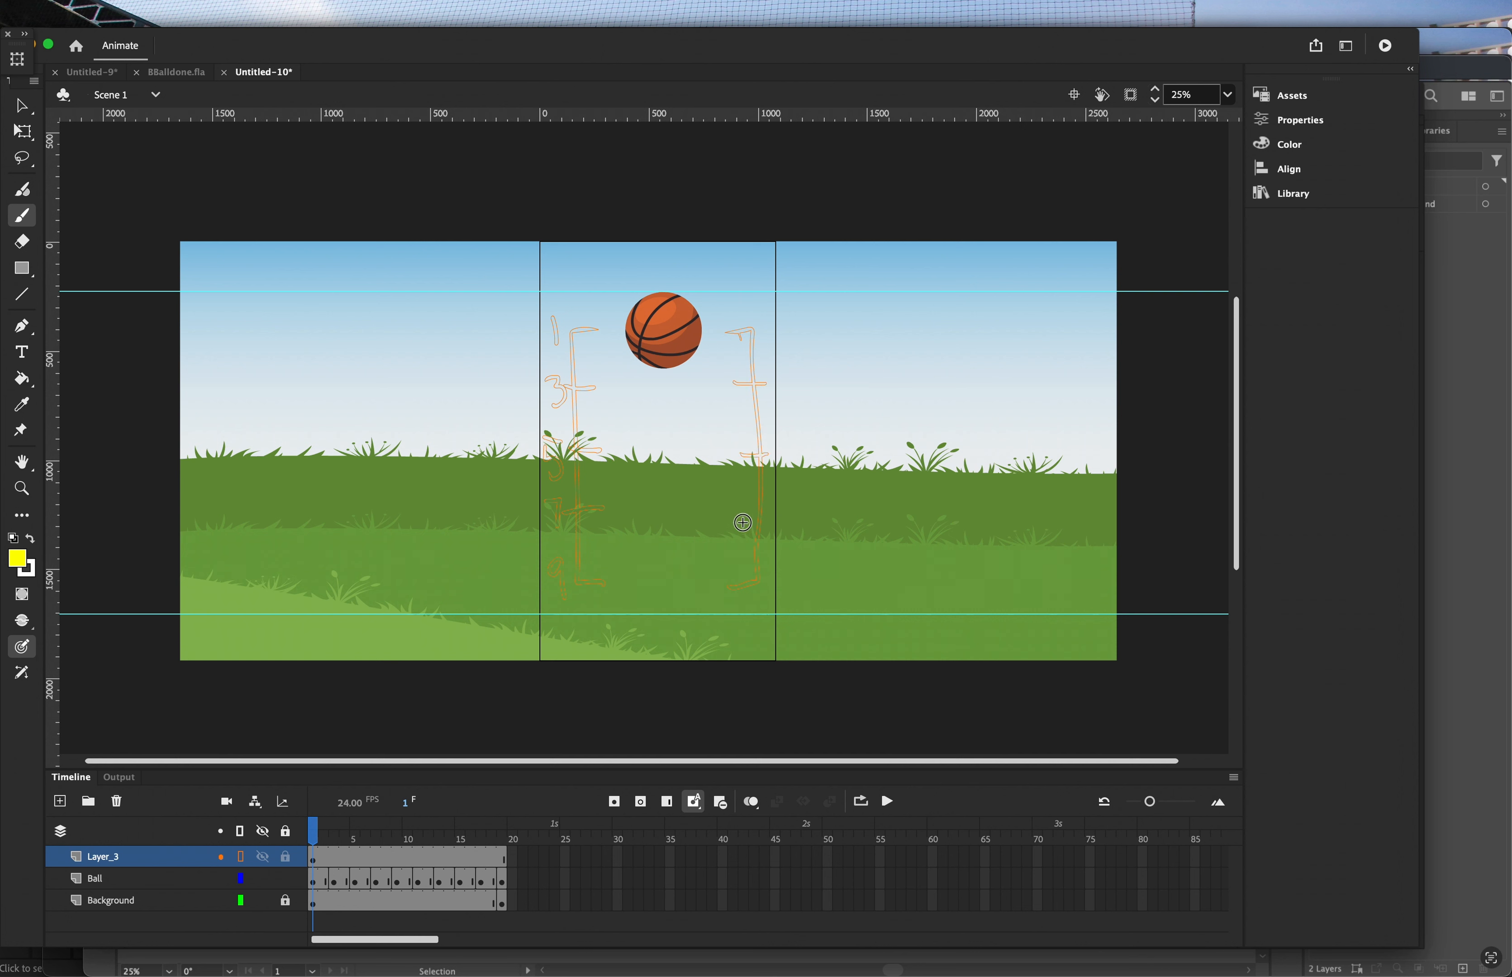
{"action": "mouse_move", "coordinate": [759, 548]}
{"action": "left_mouse_down"}
{"action": "mouse_move", "coordinate": [763, 588]}
{"action": "mouse_move", "coordinate": [772, 553]}
{"action": "left_mouse_up"}
{"action": "left_click_drag", "start_coordinate": [732, 498], "coordinate": [735, 517]}
{"action": "left_click_drag", "start_coordinate": [739, 493], "coordinate": [743, 517]}
{"action": "left_click_drag", "start_coordinate": [723, 442], "coordinate": [723, 471]}
{"action": "left_click_drag", "start_coordinate": [732, 446], "coordinate": [731, 469]}
{"action": "left_click_drag", "start_coordinate": [732, 445], "coordinate": [744, 443]}
{"action": "left_click_drag", "start_coordinate": [722, 371], "coordinate": [736, 407]}
{"action": "left_click_drag", "start_coordinate": [762, 324], "coordinate": [760, 346]}
{"action": "left_click_drag", "start_coordinate": [770, 325], "coordinate": [774, 361]}
Move the ball straight down in frames 3, 5, 7 and 9 to the matching chart marks, reaching the ground guide at frame 9.
{"action": "left_click", "coordinate": [24, 131]}
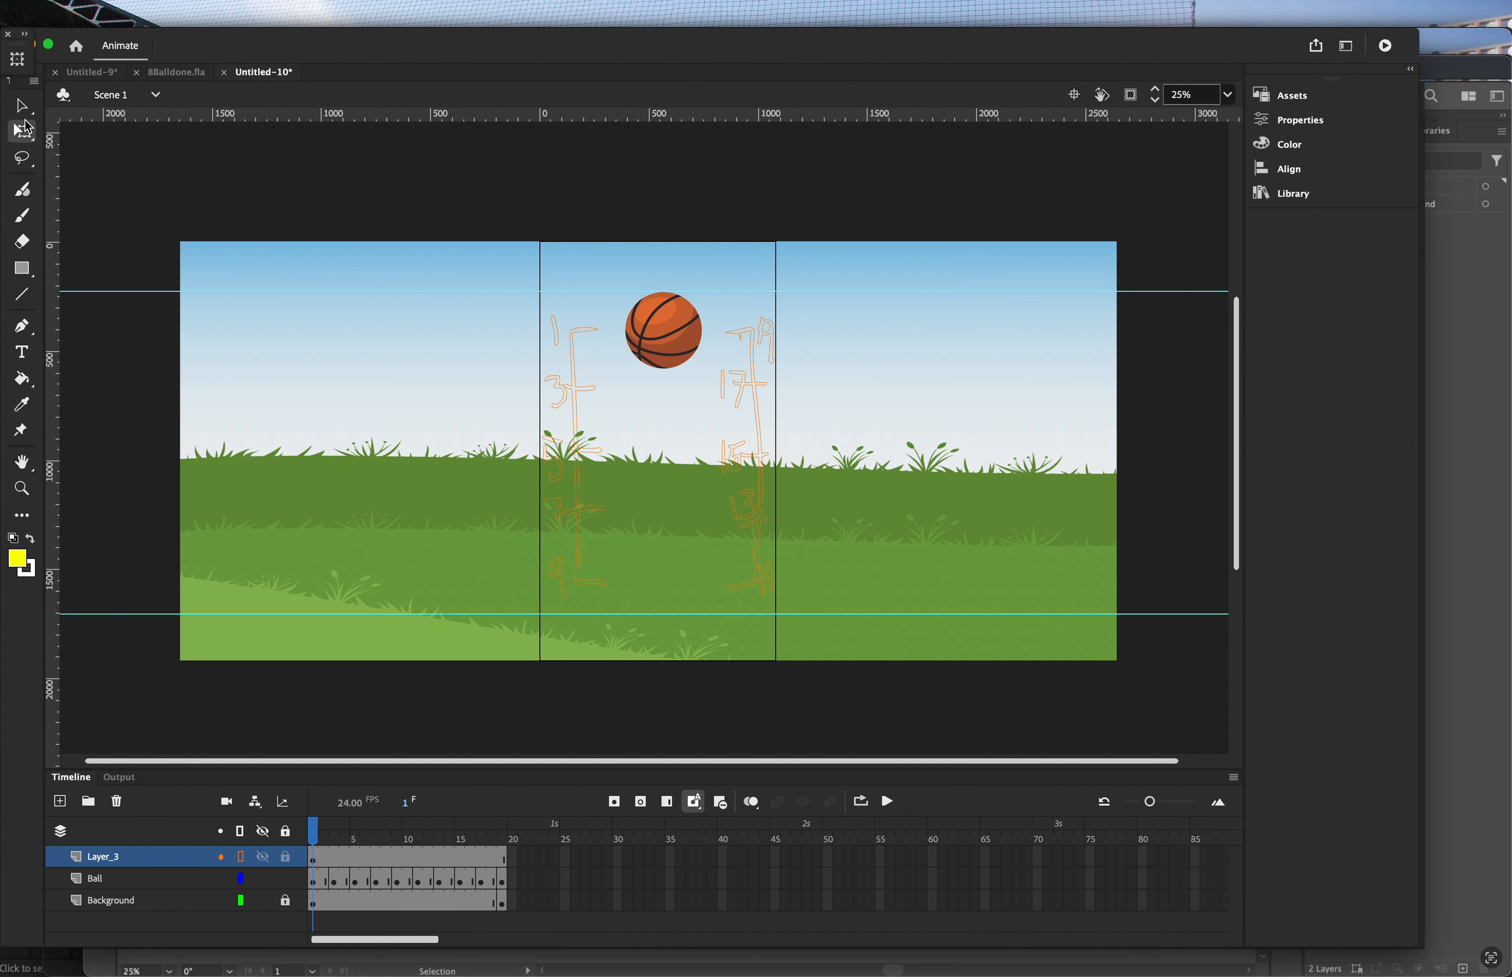
{"action": "left_click_drag", "start_coordinate": [611, 283], "coordinate": [711, 375]}
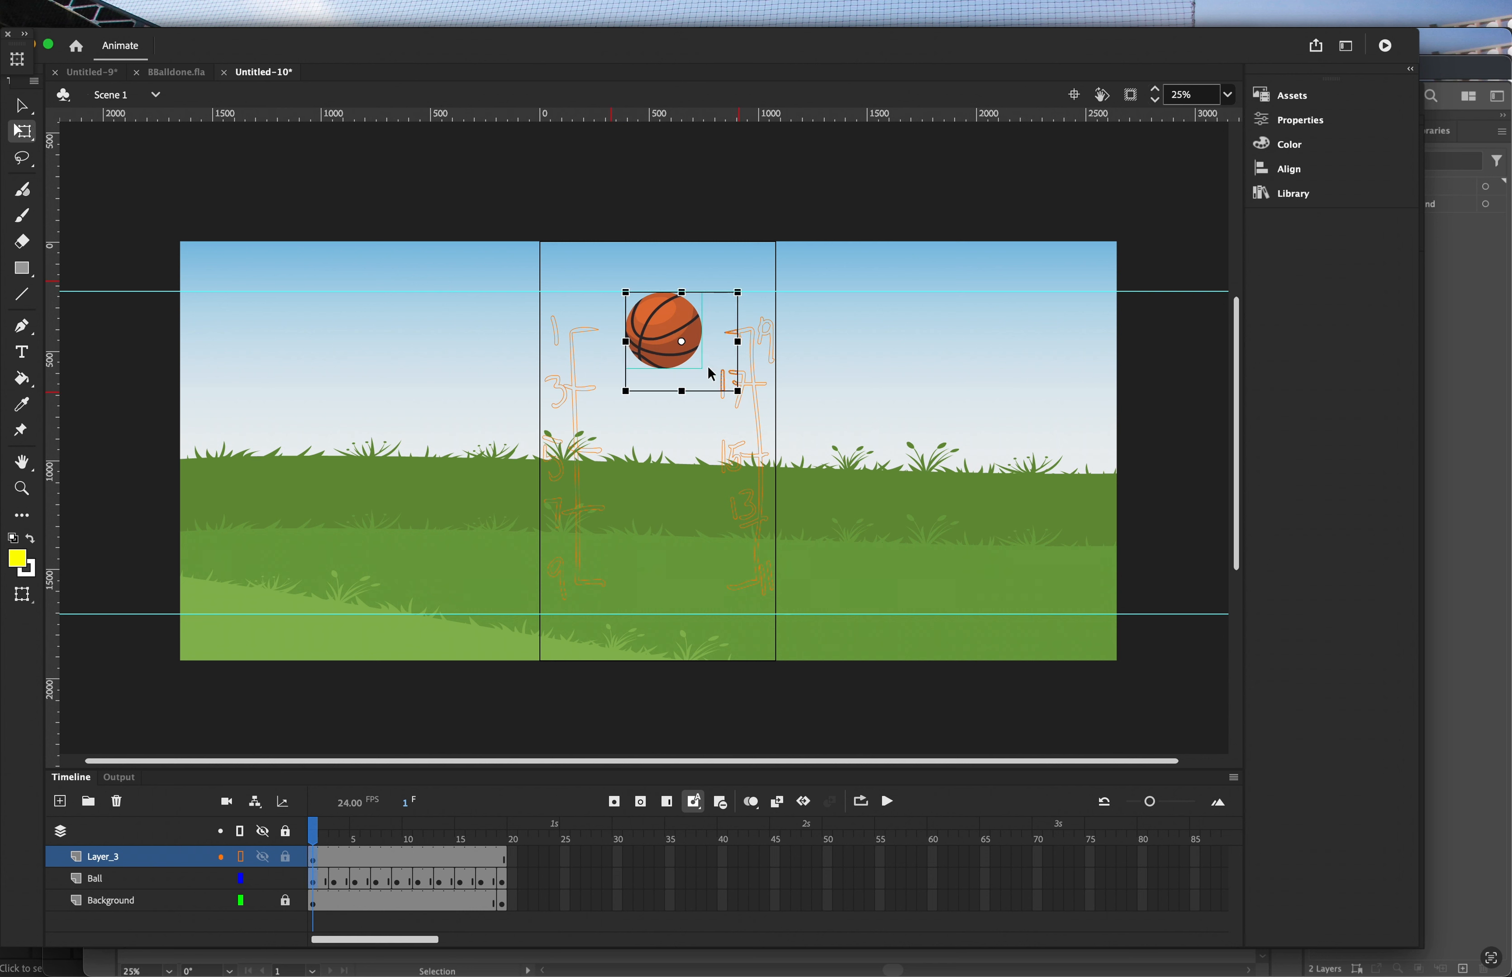
{"action": "left_click_drag", "start_coordinate": [319, 834], "coordinate": [338, 840]}
{"action": "left_click_drag", "start_coordinate": [660, 343], "coordinate": [660, 407]}
{"action": "left_click_drag", "start_coordinate": [341, 834], "coordinate": [355, 836]}
{"action": "left_click_drag", "start_coordinate": [663, 358], "coordinate": [663, 478]}
{"action": "left_click_drag", "start_coordinate": [360, 831], "coordinate": [374, 834]}
{"action": "left_click_drag", "start_coordinate": [663, 336], "coordinate": [663, 516]}
{"action": "left_click_drag", "start_coordinate": [377, 827], "coordinate": [397, 827]}
{"action": "left_click_drag", "start_coordinate": [664, 334], "coordinate": [663, 583]}
Move the ball down to the ground in frame 11 and to the 13 mark in frame 13, and go to frame 15.
{"action": "left_click_drag", "start_coordinate": [398, 832], "coordinate": [418, 831]}
{"action": "left_click_drag", "start_coordinate": [640, 357], "coordinate": [641, 602]}
{"action": "left_click_drag", "start_coordinate": [418, 826], "coordinate": [439, 826]}
{"action": "left_click_drag", "start_coordinate": [670, 337], "coordinate": [665, 515]}
{"action": "left_click_drag", "start_coordinate": [439, 826], "coordinate": [461, 831]}
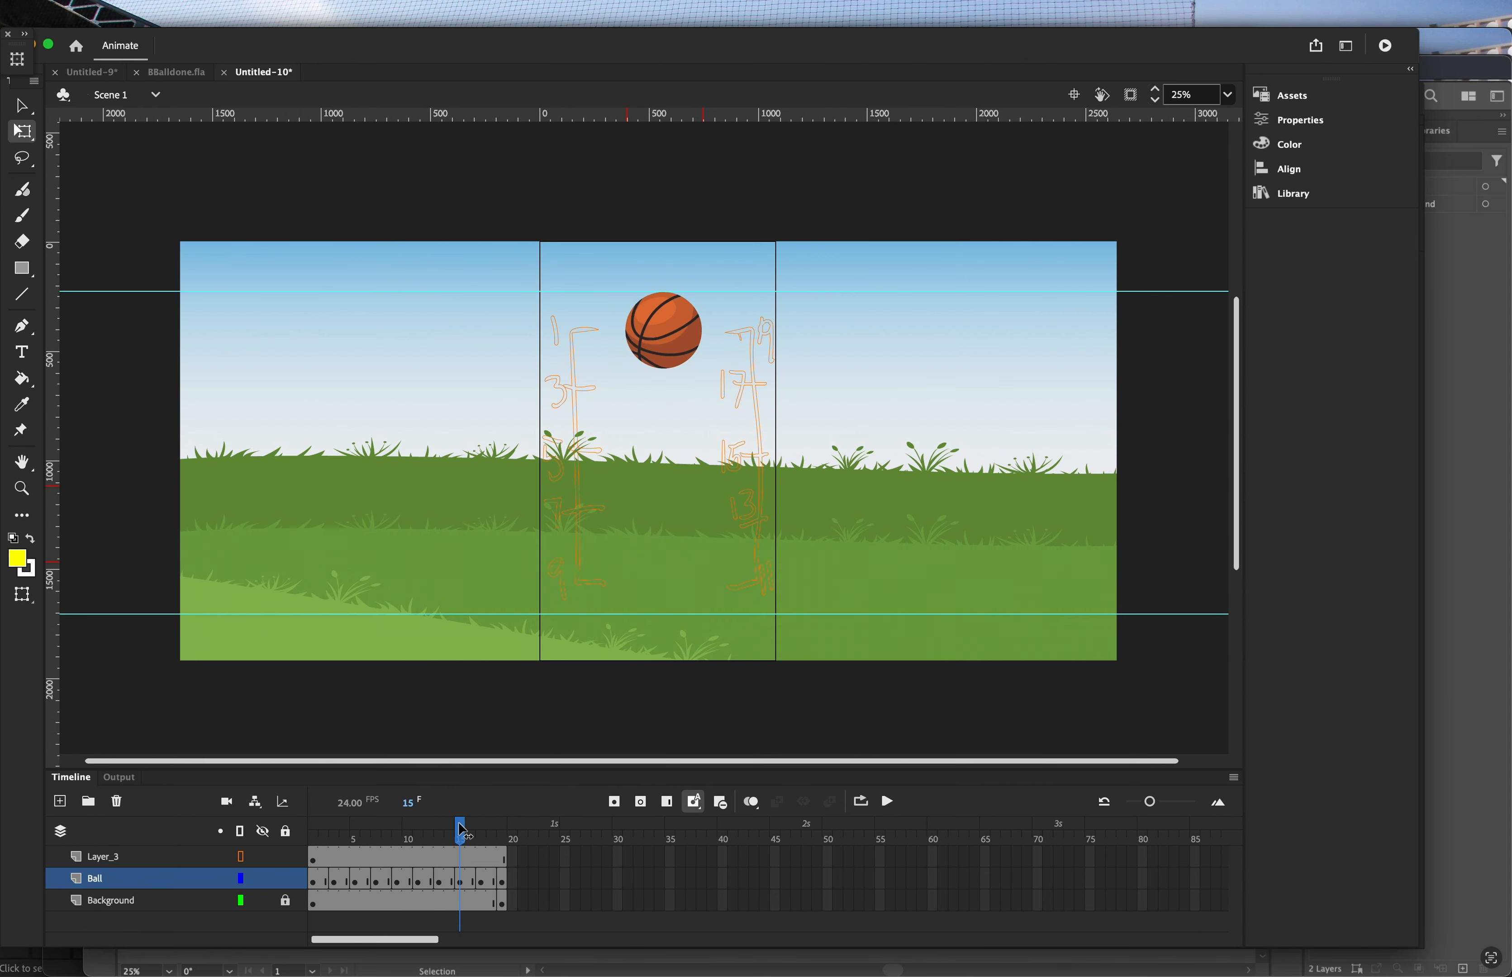
{"action": "left_click_drag", "start_coordinate": [662, 321], "coordinate": [662, 383]}
{"action": "mouse_move", "coordinate": [460, 831]}
{"action": "left_mouse_down"}
{"action": "mouse_move", "coordinate": [483, 832]}
{"action": "mouse_move", "coordinate": [439, 827]}
{"action": "mouse_move", "coordinate": [459, 829]}
{"action": "left_mouse_up"}
{"action": "key", "text": "super+z"}
{"action": "key", "text": "super+z"}
{"action": "key", "text": "super+z"}
{"action": "key", "text": "super+z"}
Move the ball to the 15 mark in frame 15 and to the 17 mark in frame 17.
{"action": "left_click_drag", "start_coordinate": [665, 343], "coordinate": [665, 462]}
{"action": "left_click_drag", "start_coordinate": [459, 829], "coordinate": [482, 830]}
{"action": "left_click_drag", "start_coordinate": [664, 334], "coordinate": [663, 390]}
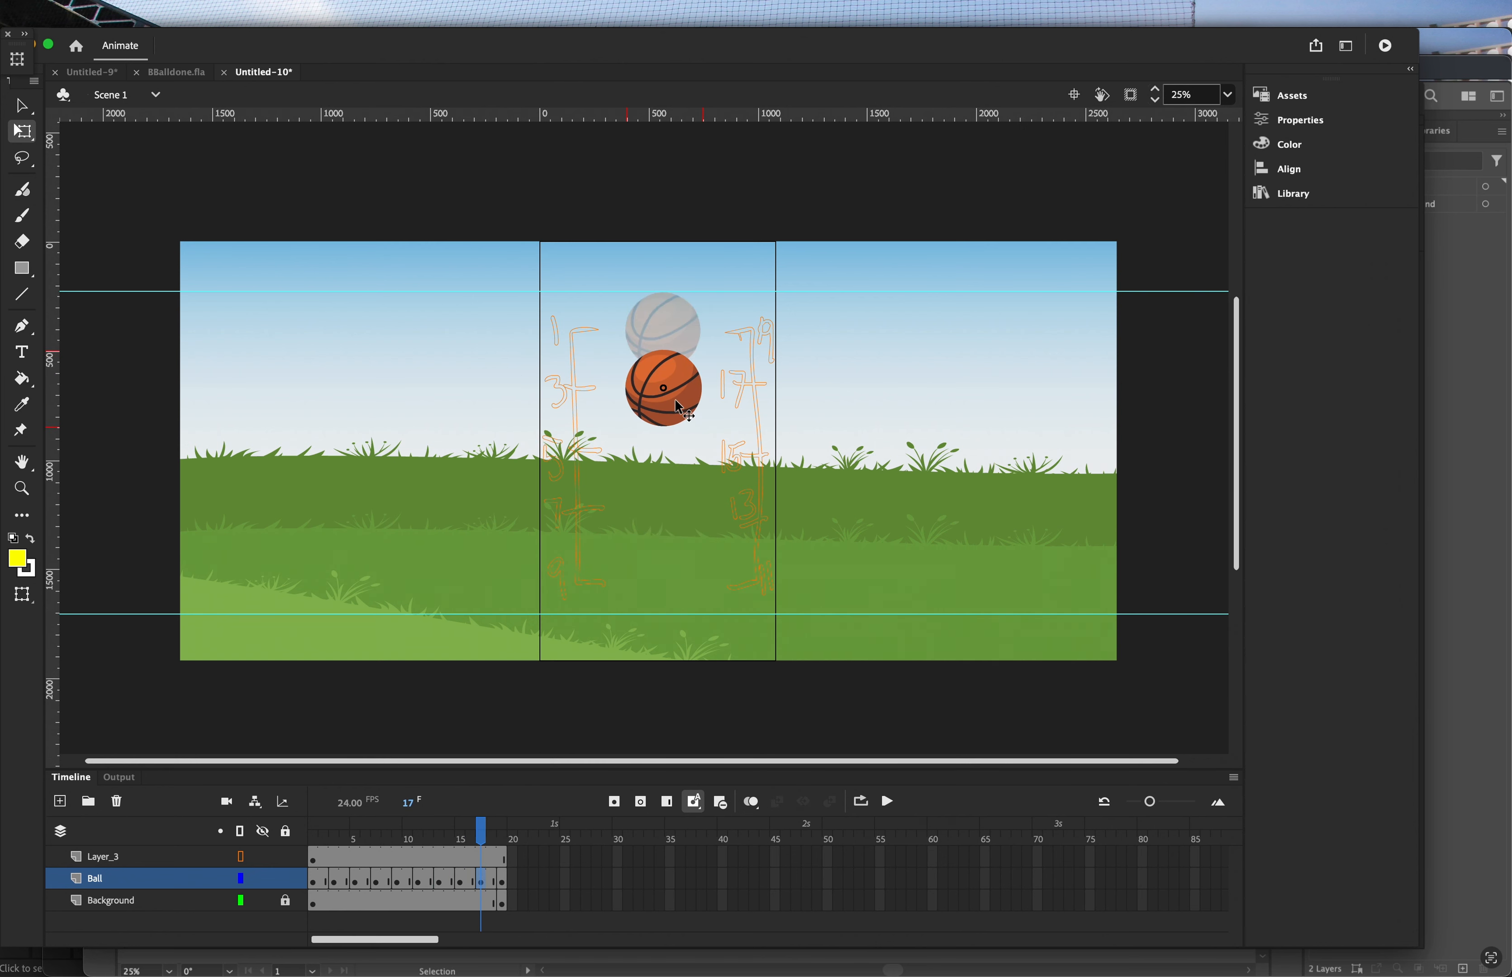
Turn on looped playback, extend the loop range to frames 1–19, and play the animation.
{"action": "left_click", "coordinate": [865, 804]}
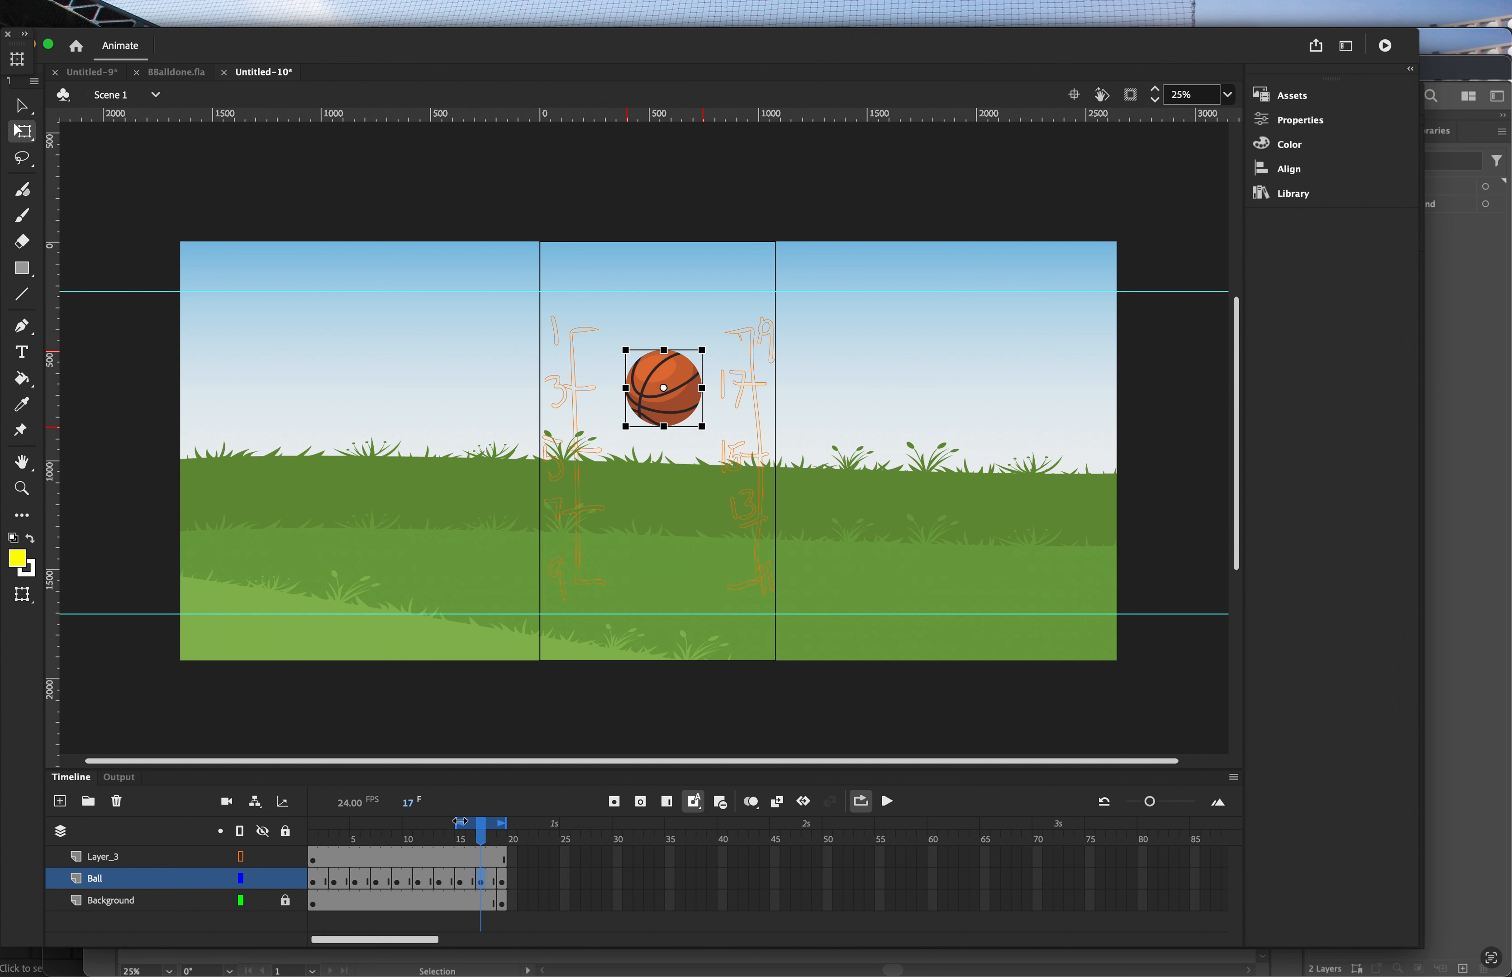
{"action": "left_click_drag", "start_coordinate": [460, 822], "coordinate": [310, 823]}
{"action": "key", "text": "Return"}
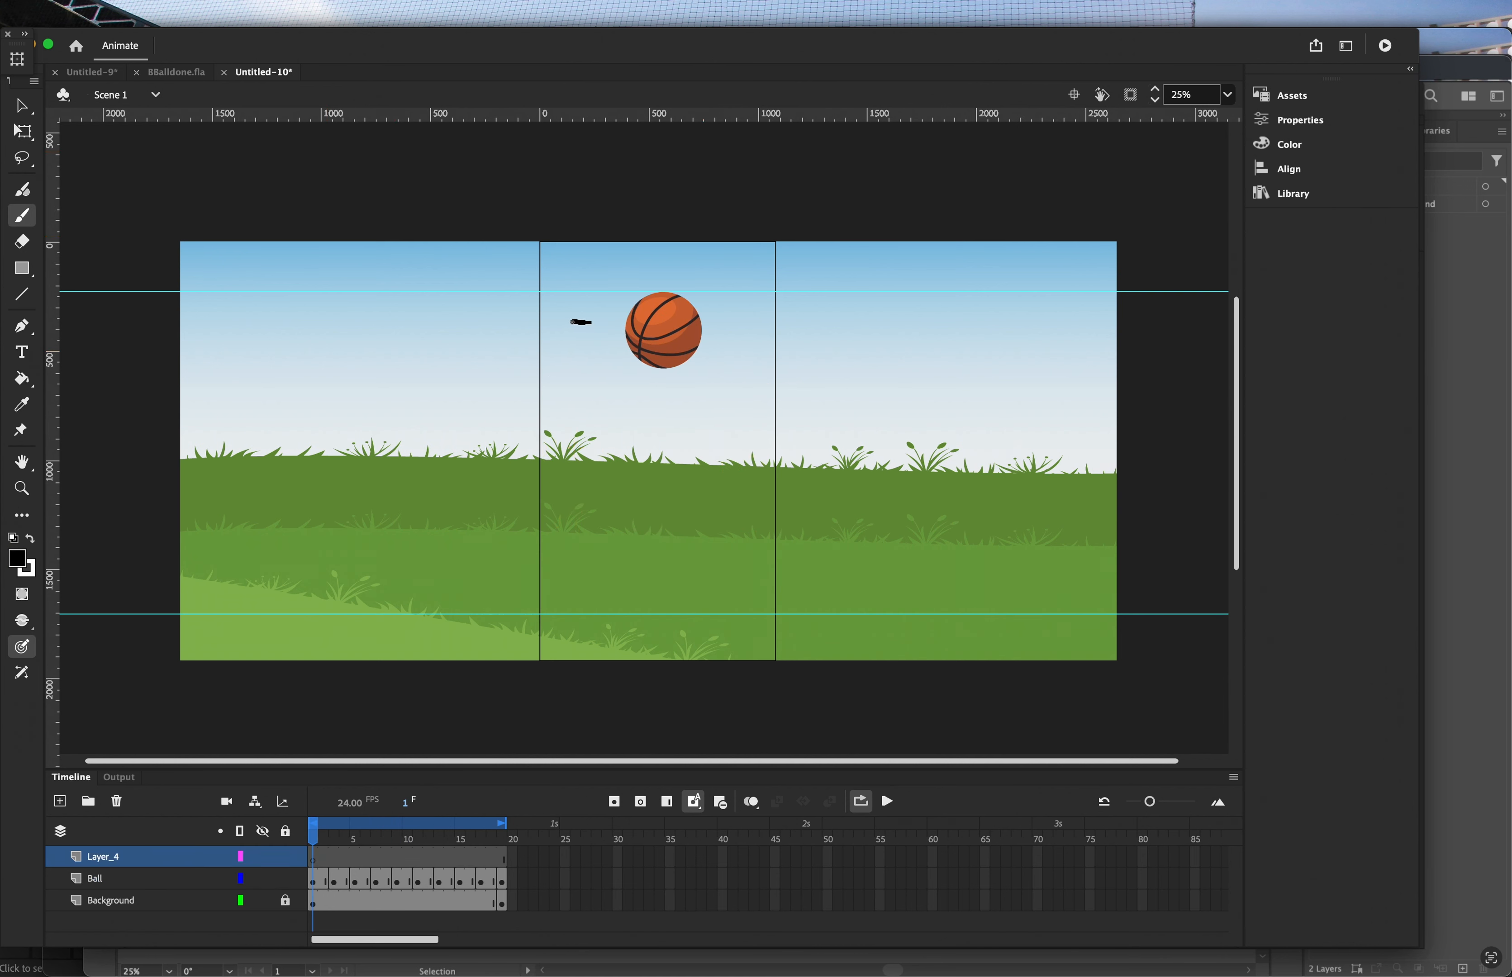
Paint a new timing chart on Layer_4 with marks closer together at both ends, and show that layer as outlines.
{"action": "mouse_move", "coordinate": [571, 377]}
{"action": "left_mouse_down"}
{"action": "mouse_move", "coordinate": [577, 577]}
{"action": "mouse_move", "coordinate": [609, 575]}
{"action": "left_mouse_up"}
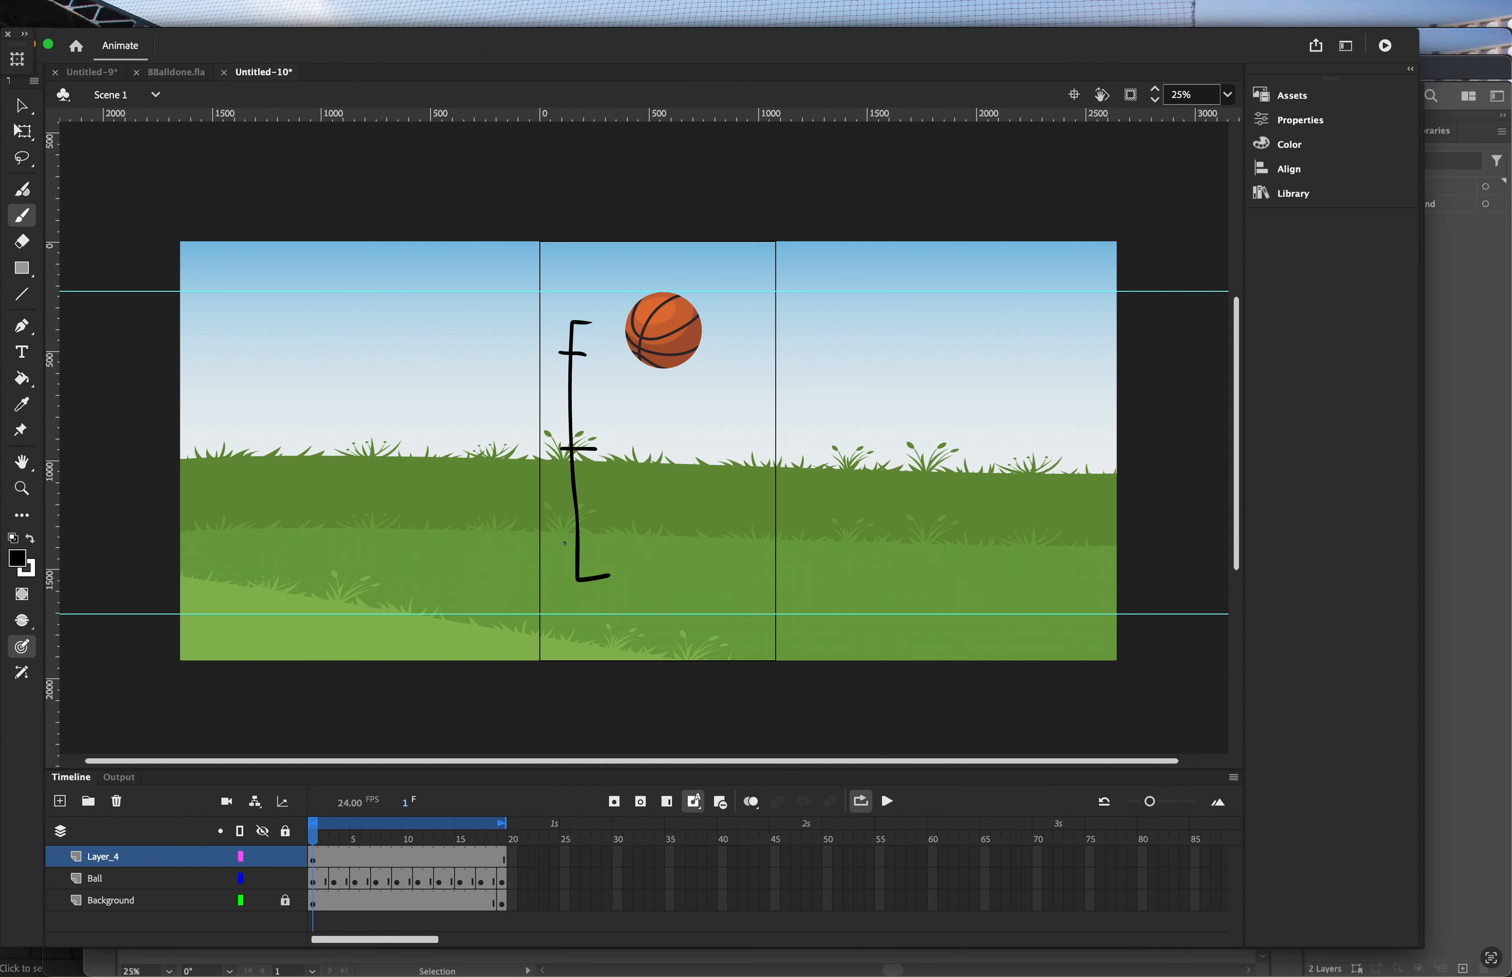
{"action": "left_click_drag", "start_coordinate": [598, 534], "coordinate": [599, 534]}
{"action": "left_click", "coordinate": [241, 858]}
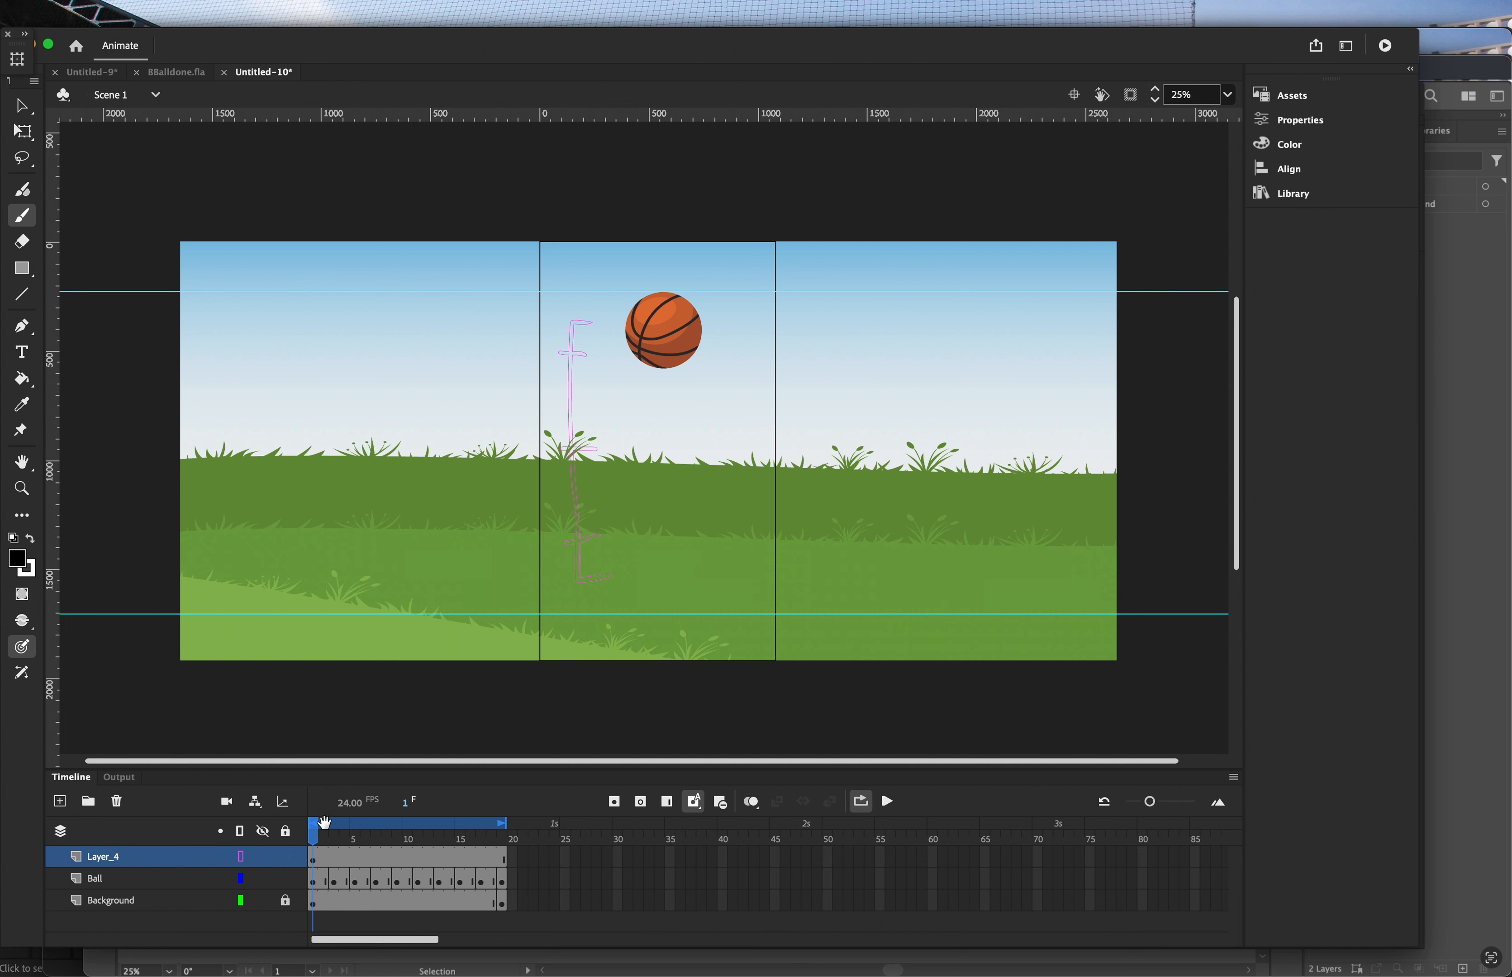
Raise the ball in frame 3 to the new chart's second mark and lower it in frame 7 to the fourth mark.
{"action": "left_click", "coordinate": [335, 832]}
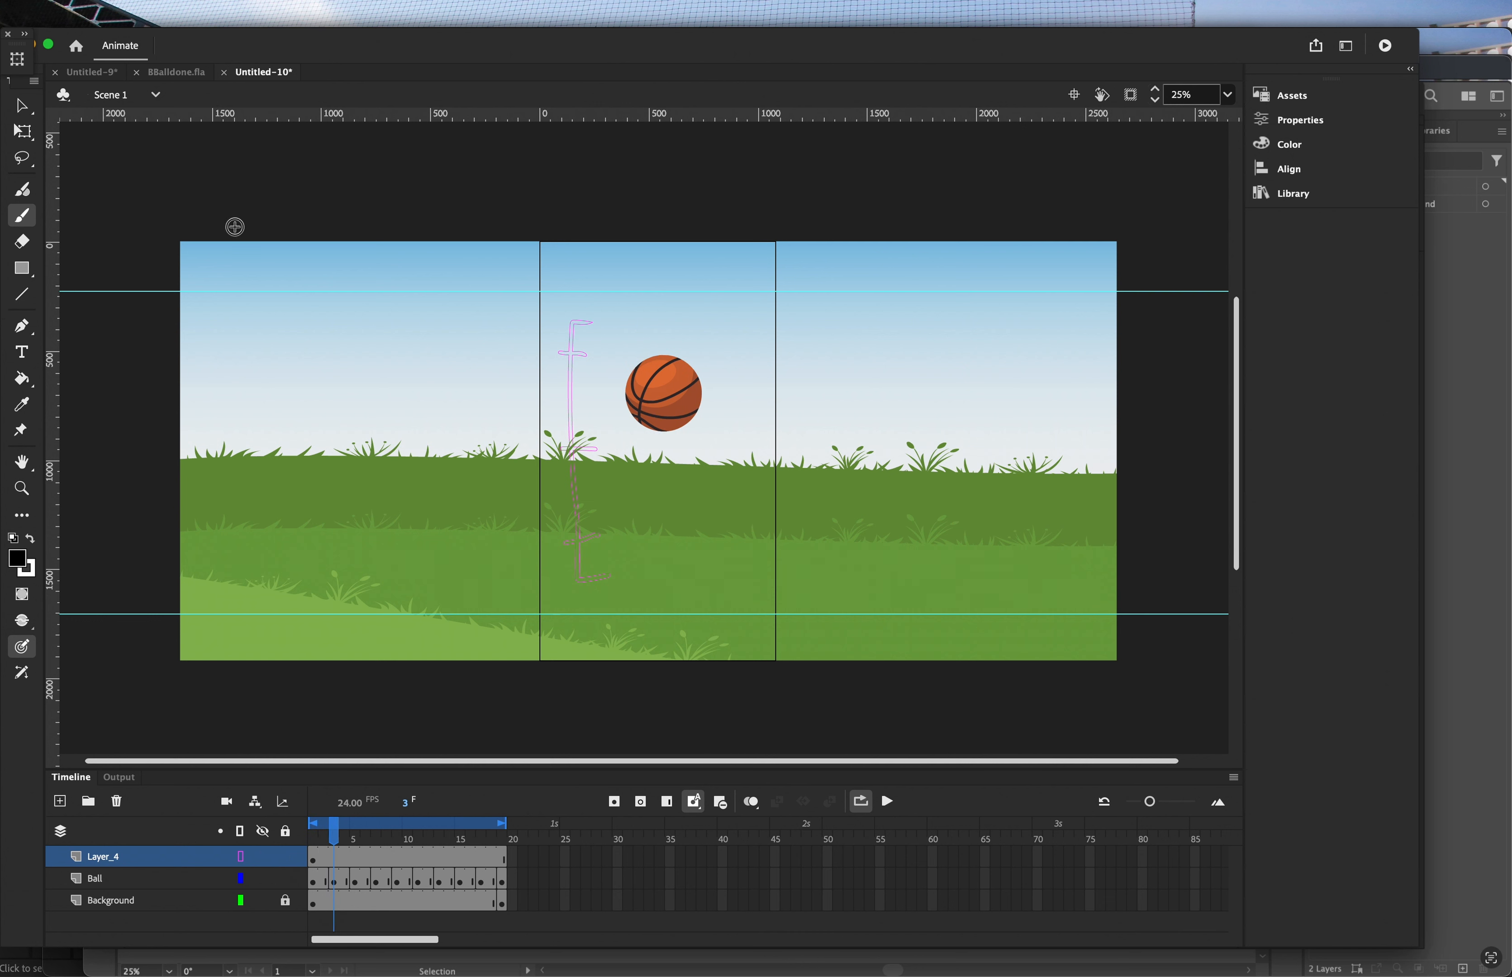
{"action": "left_click", "coordinate": [22, 132]}
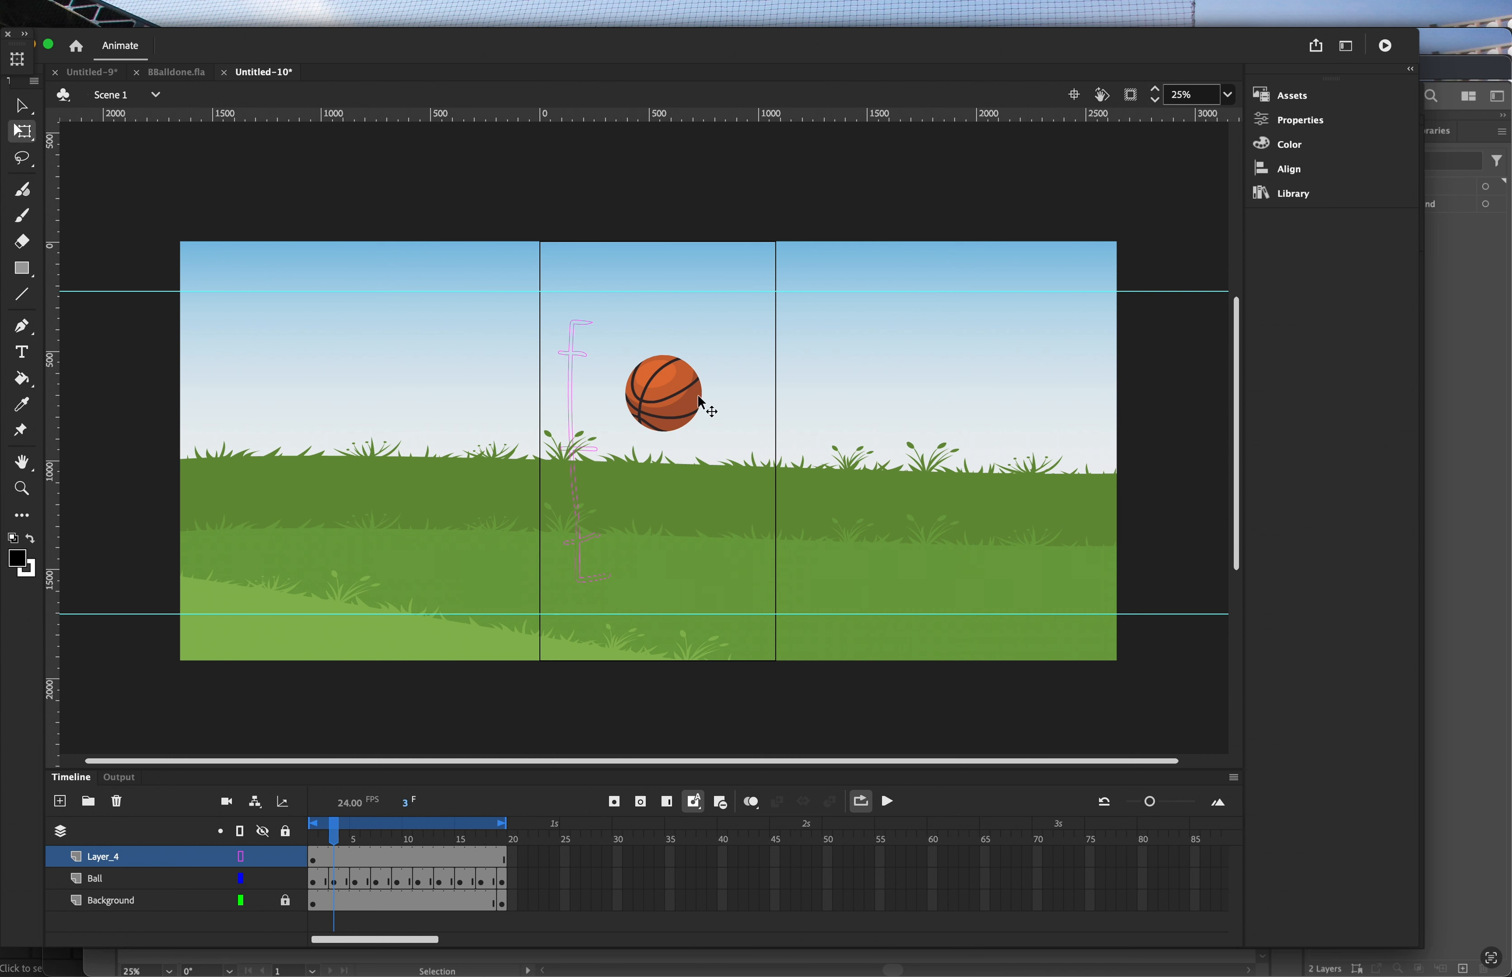
{"action": "left_click_drag", "start_coordinate": [701, 404], "coordinate": [691, 367]}
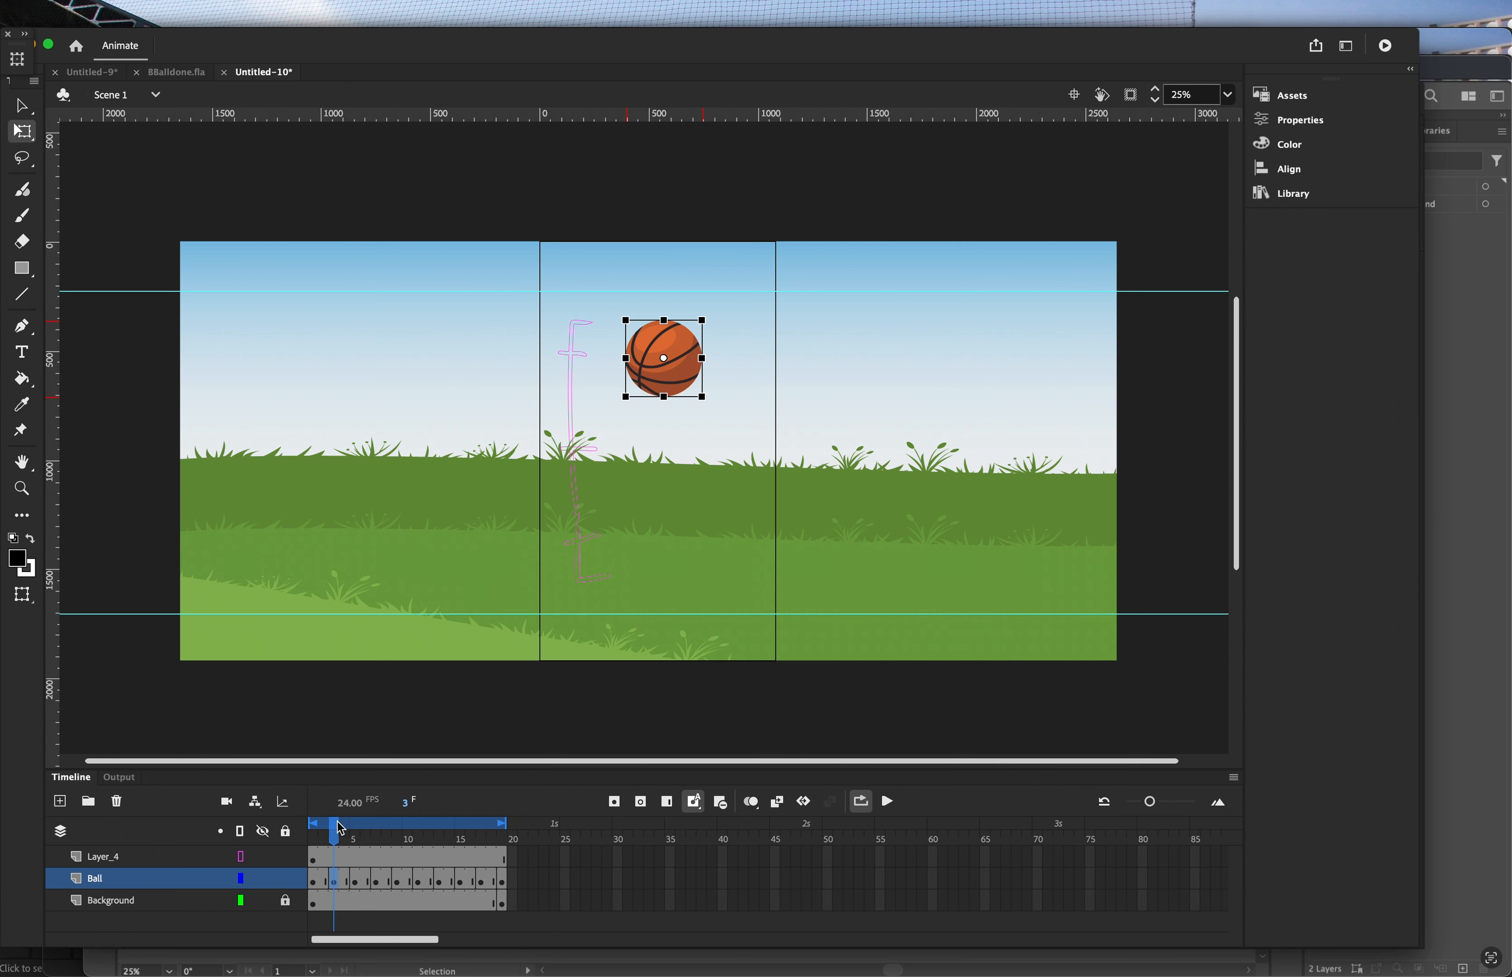
{"action": "left_click", "coordinate": [358, 830]}
{"action": "left_click", "coordinate": [377, 829]}
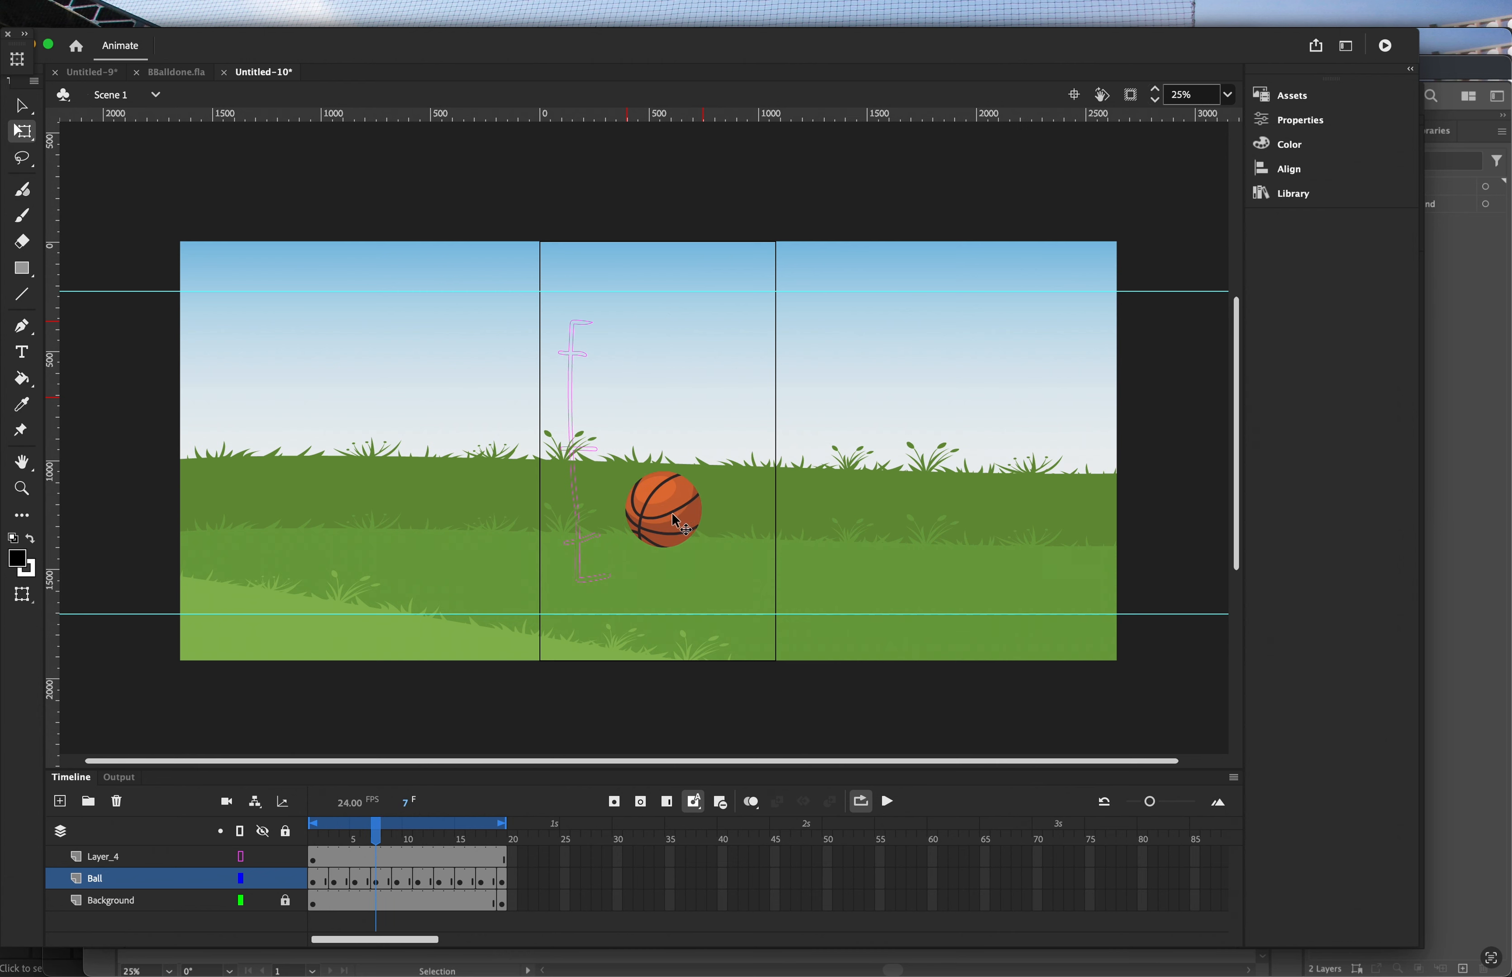
{"action": "left_click_drag", "start_coordinate": [675, 522], "coordinate": [675, 548]}
Lower the ball in frame 13 to the chart's fourth mark and raise it in frame 17 to the second mark.
{"action": "left_click_drag", "start_coordinate": [378, 829], "coordinate": [437, 834]}
{"action": "left_click_drag", "start_coordinate": [662, 542], "coordinate": [663, 560]}
{"action": "left_click_drag", "start_coordinate": [438, 837], "coordinate": [490, 838]}
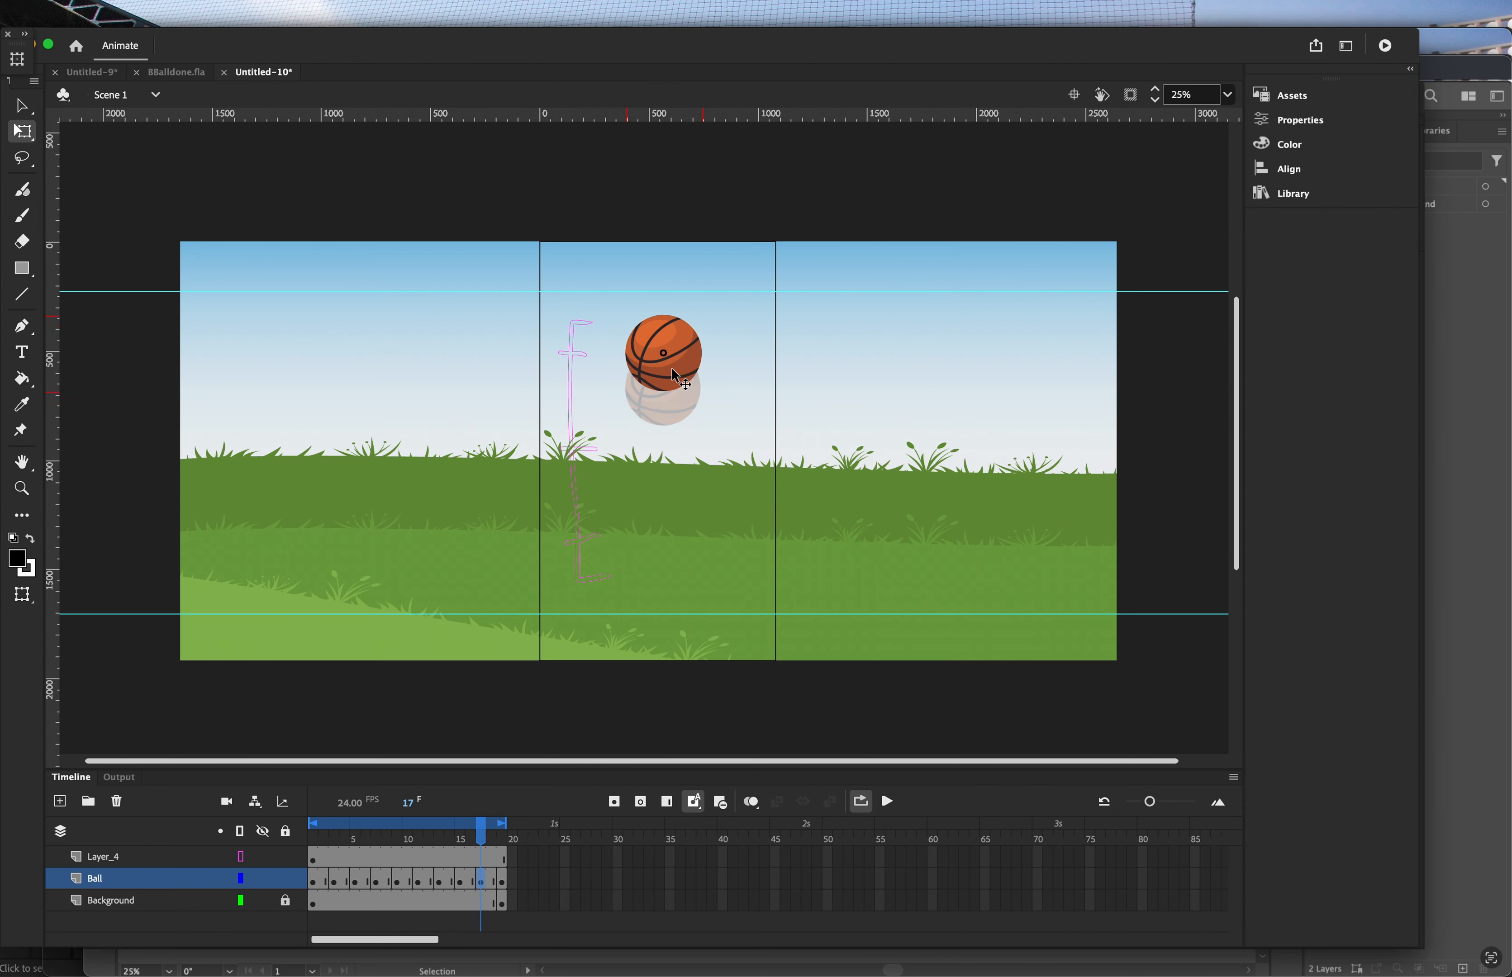
Play the looping animation to check the revised ball spacing, then stop and return to frame 1.
{"action": "key", "text": "Return"}
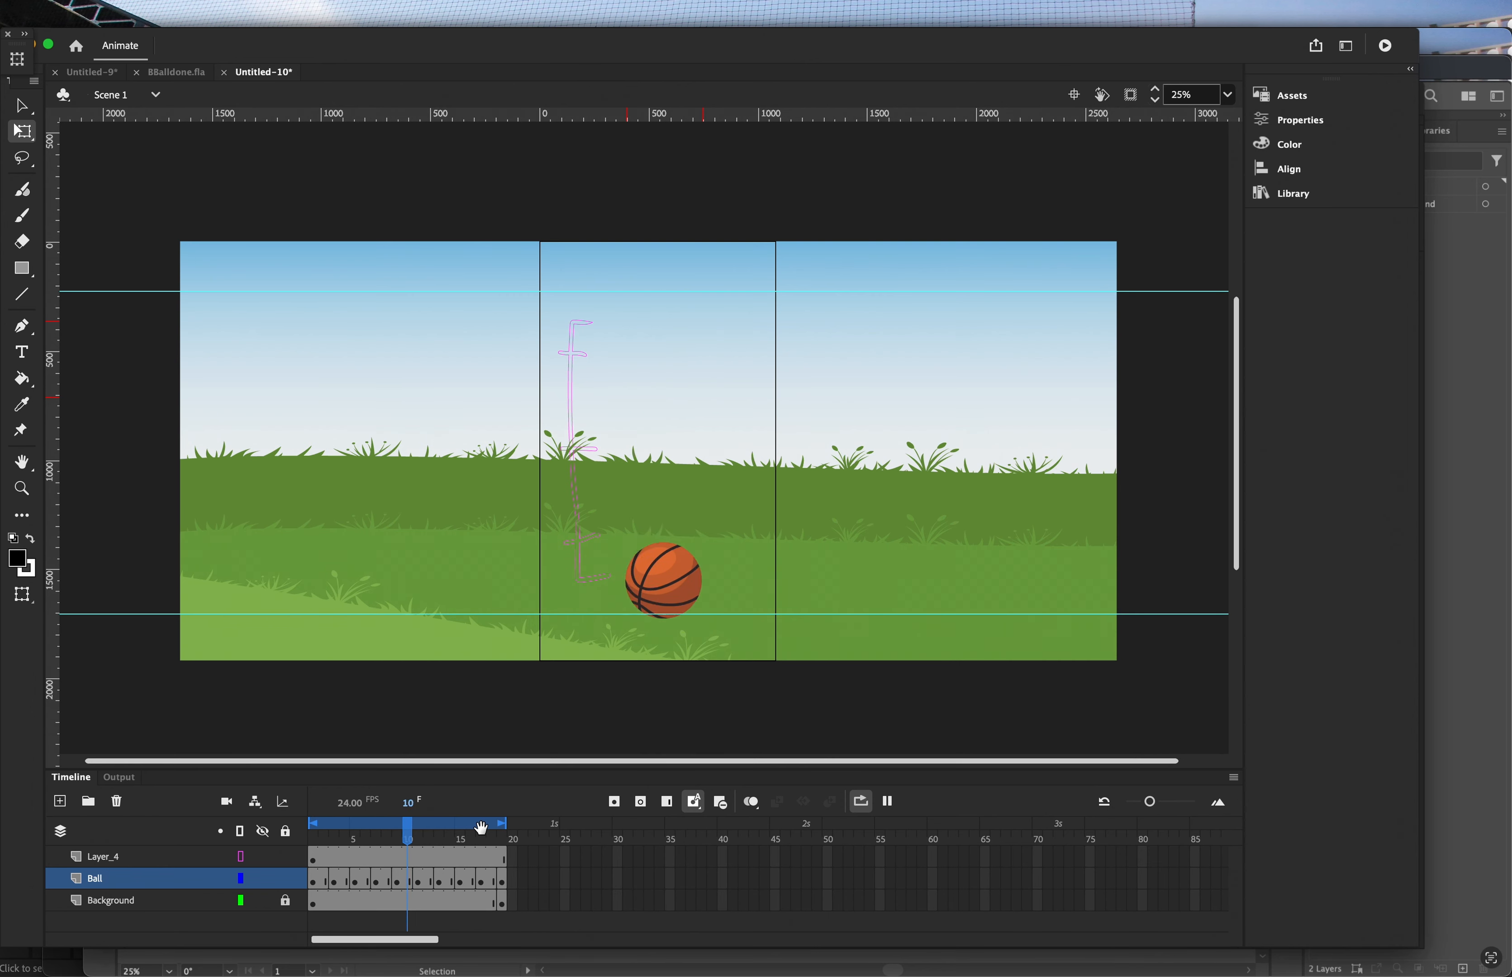
{"action": "key", "text": "Return"}
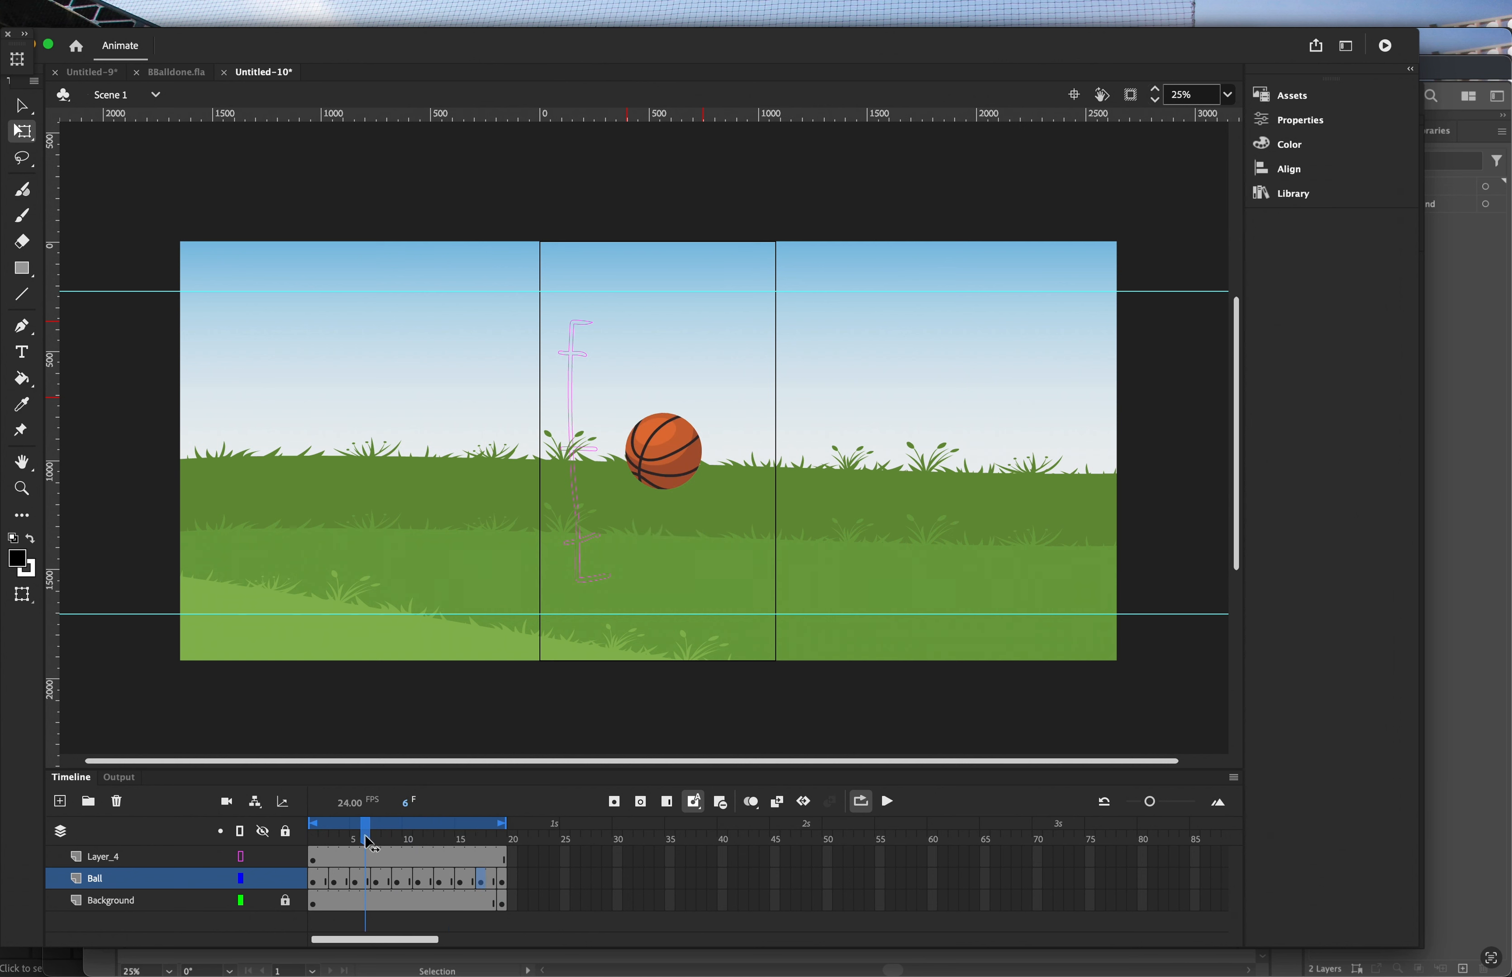
{"action": "left_click_drag", "start_coordinate": [370, 843], "coordinate": [309, 842]}
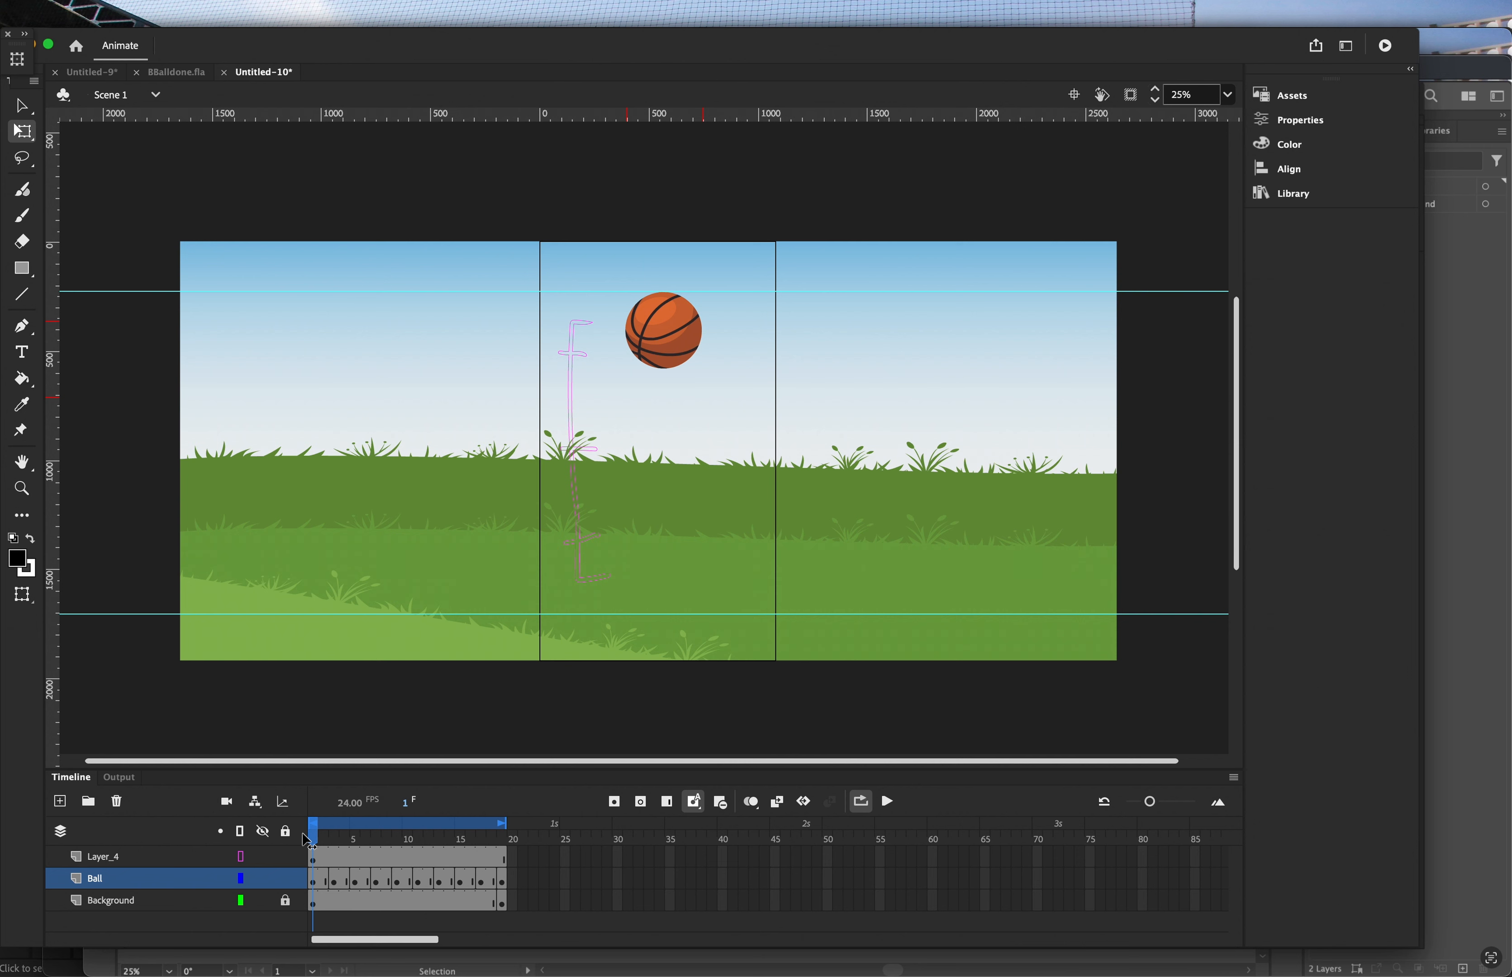
Stretch the ball in frame 3 by making it slightly narrower and taller about its centre.
{"action": "left_click_drag", "start_coordinate": [308, 840], "coordinate": [337, 842]}
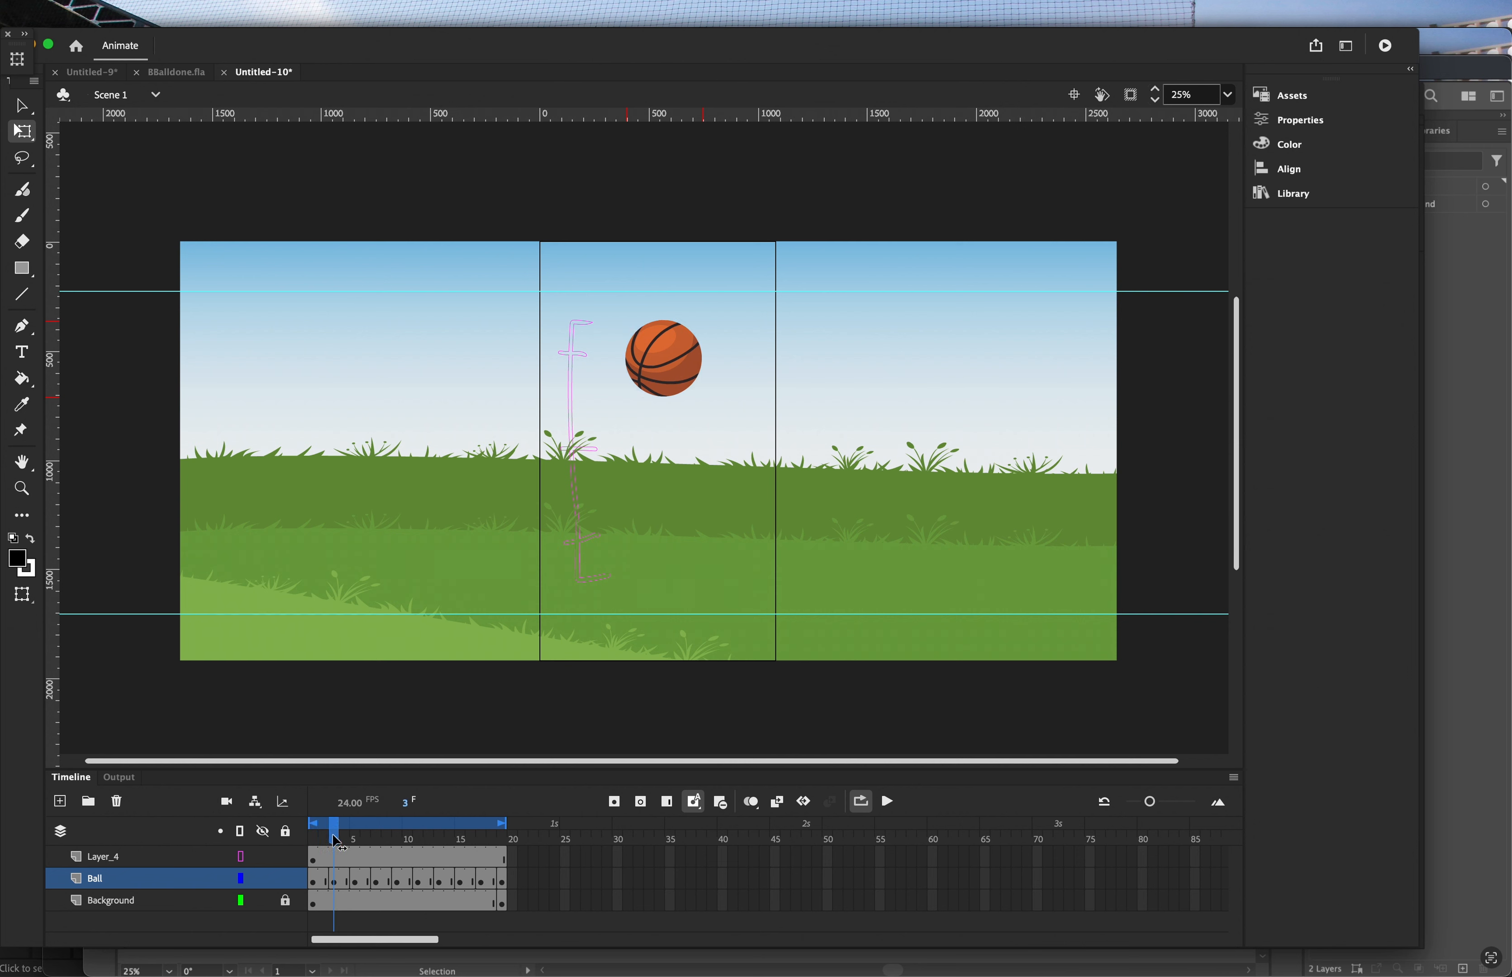
{"action": "left_click", "coordinate": [649, 368]}
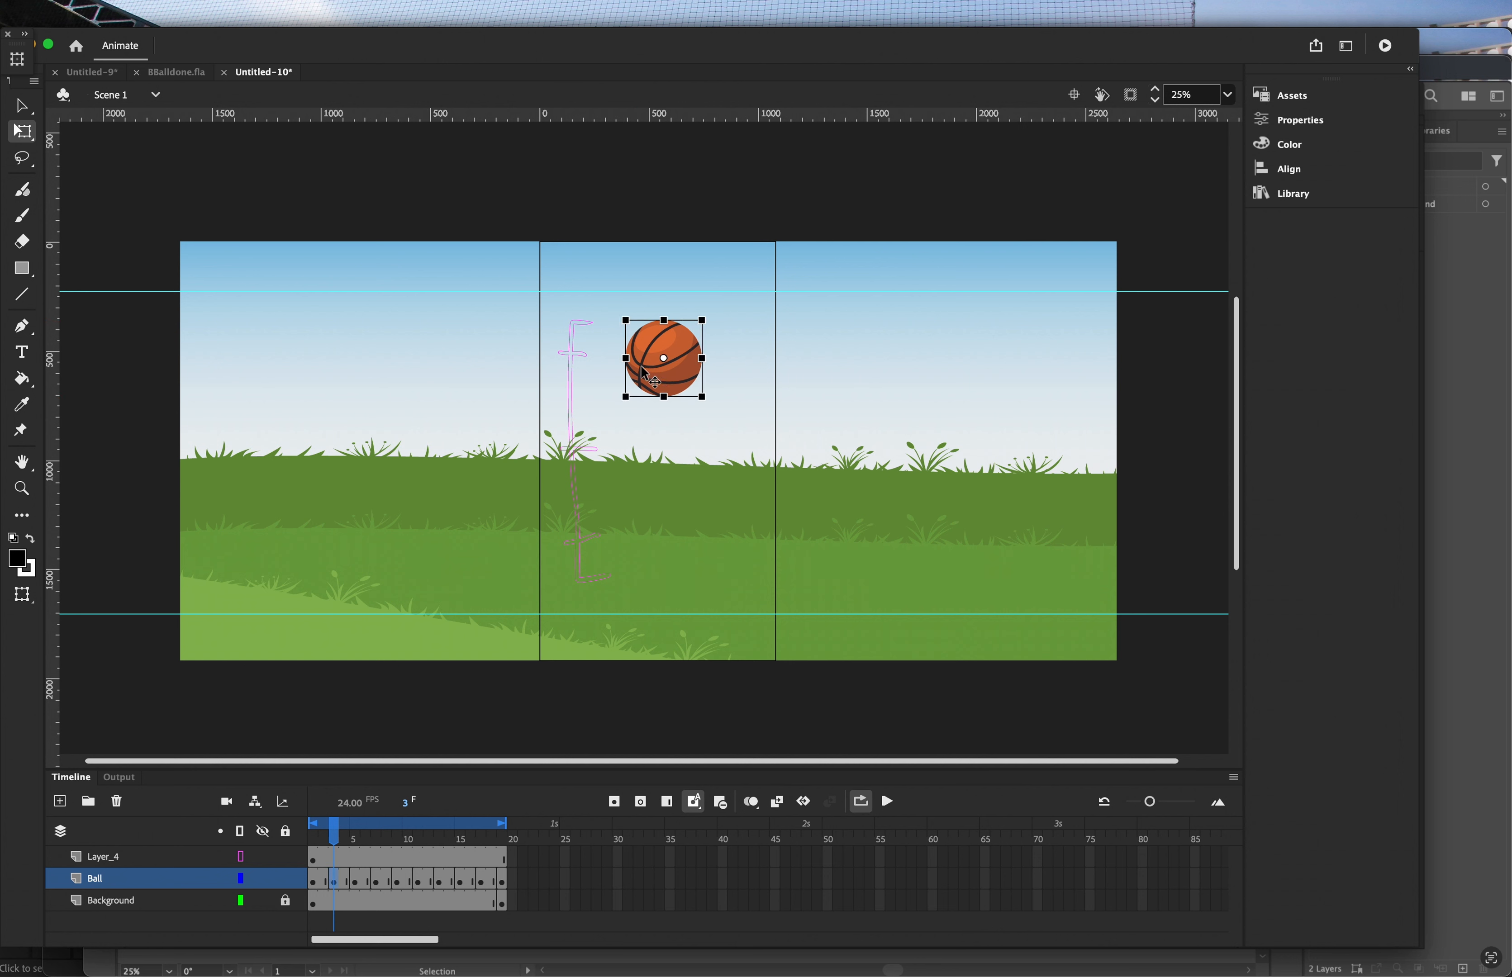
{"action": "left_click_drag", "start_coordinate": [626, 359], "coordinate": [633, 358]}
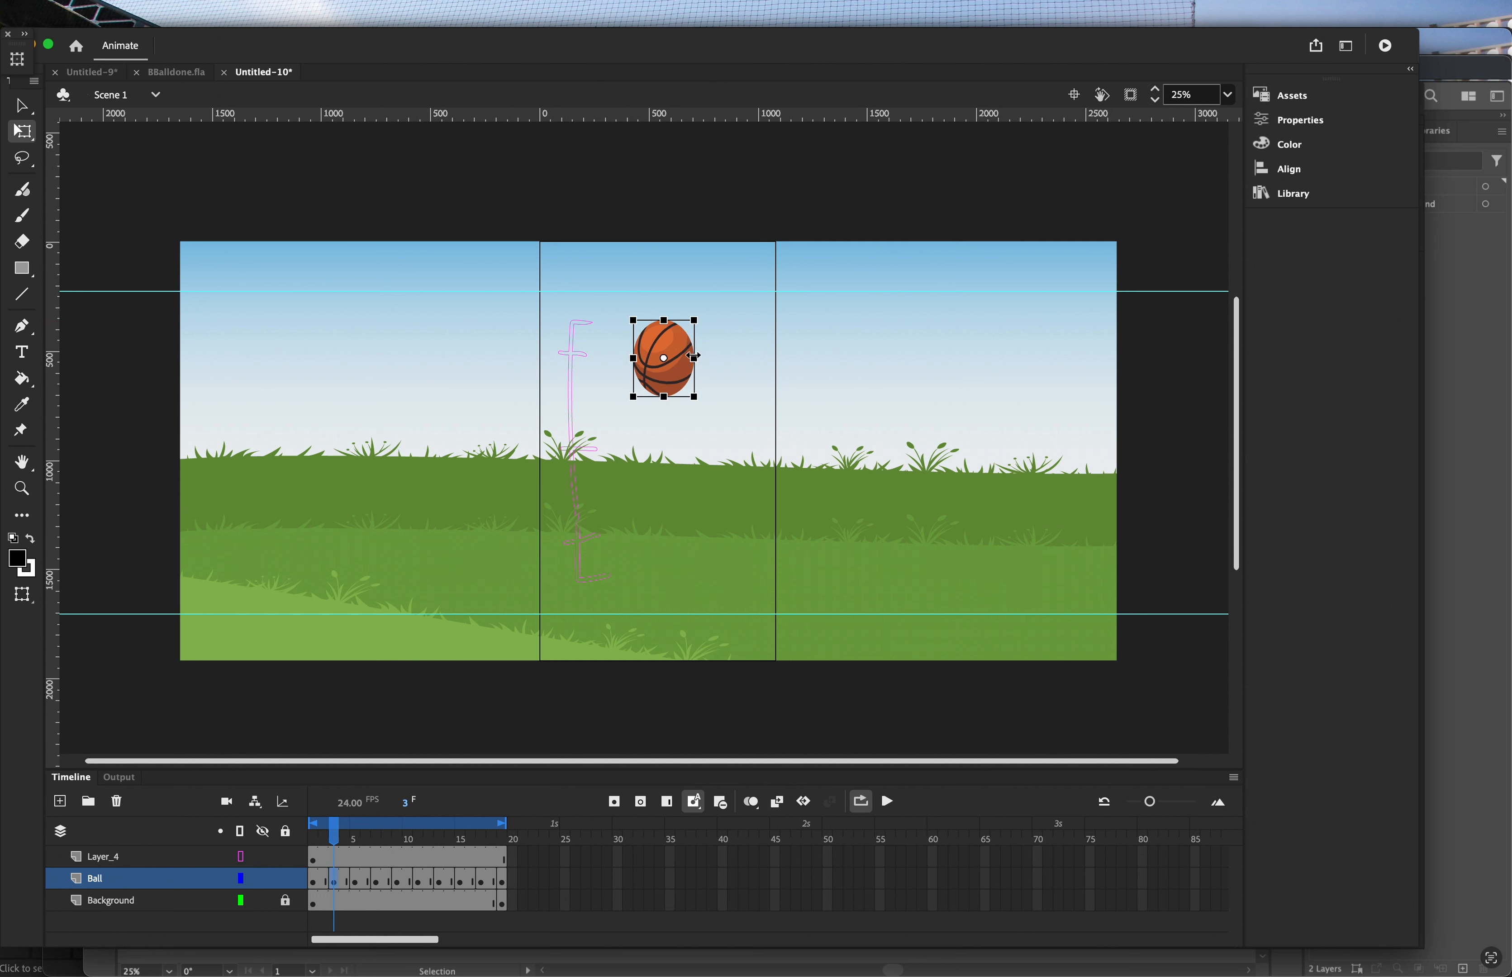
{"action": "left_click_drag", "start_coordinate": [695, 358], "coordinate": [664, 402]}
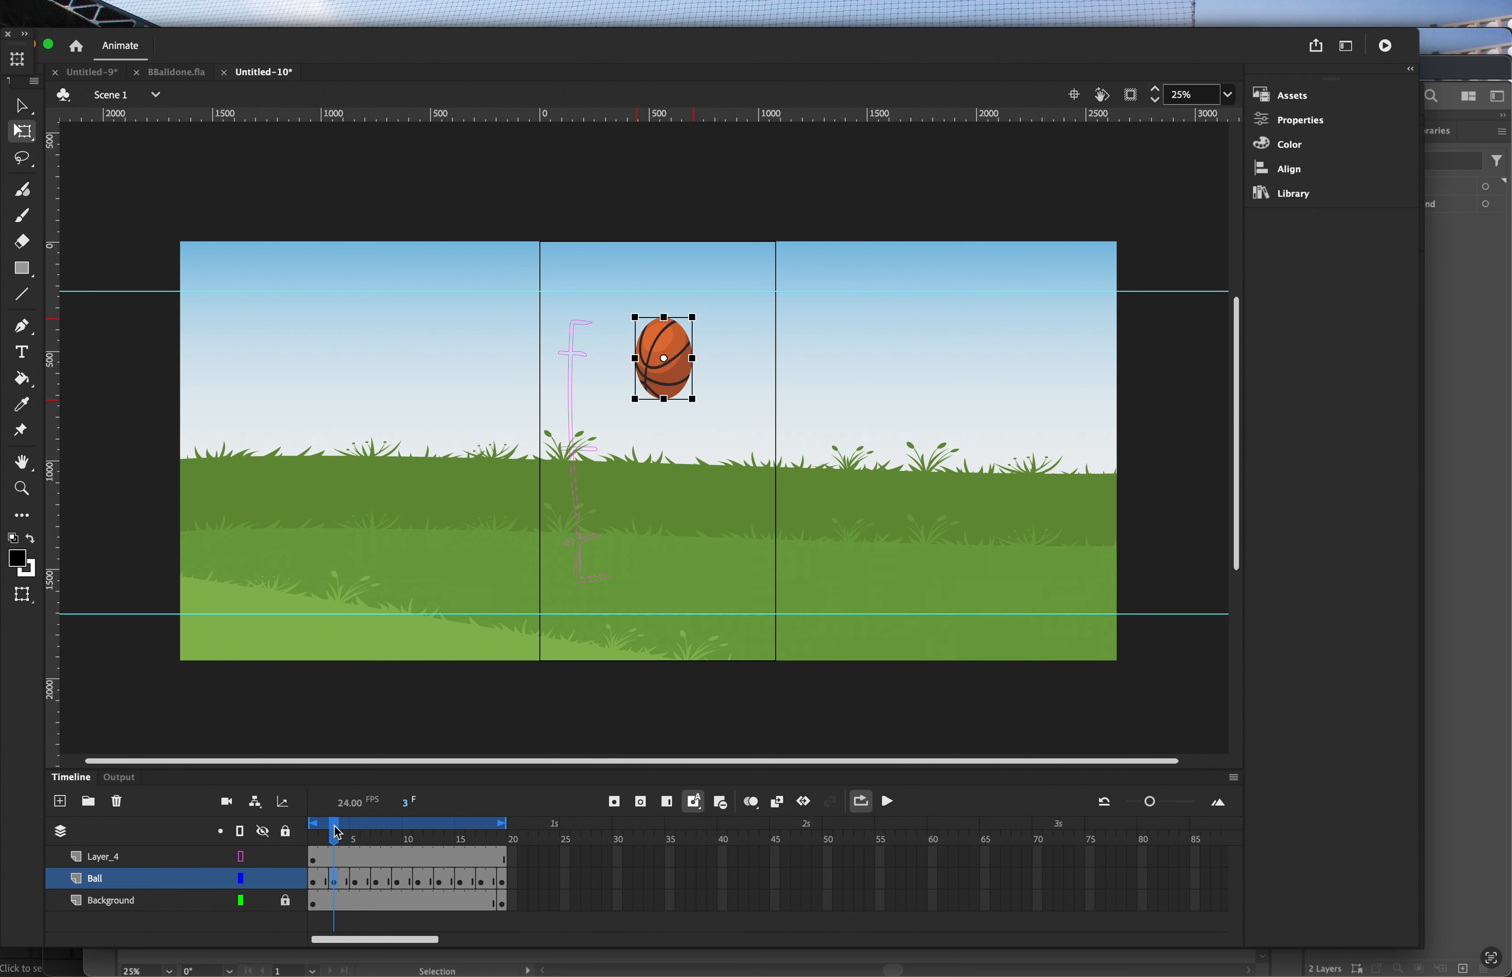
Stretch the ball in frame 5 into a much narrower, taller oval about its centre.
{"action": "left_click", "coordinate": [355, 833]}
{"action": "left_click", "coordinate": [643, 455]}
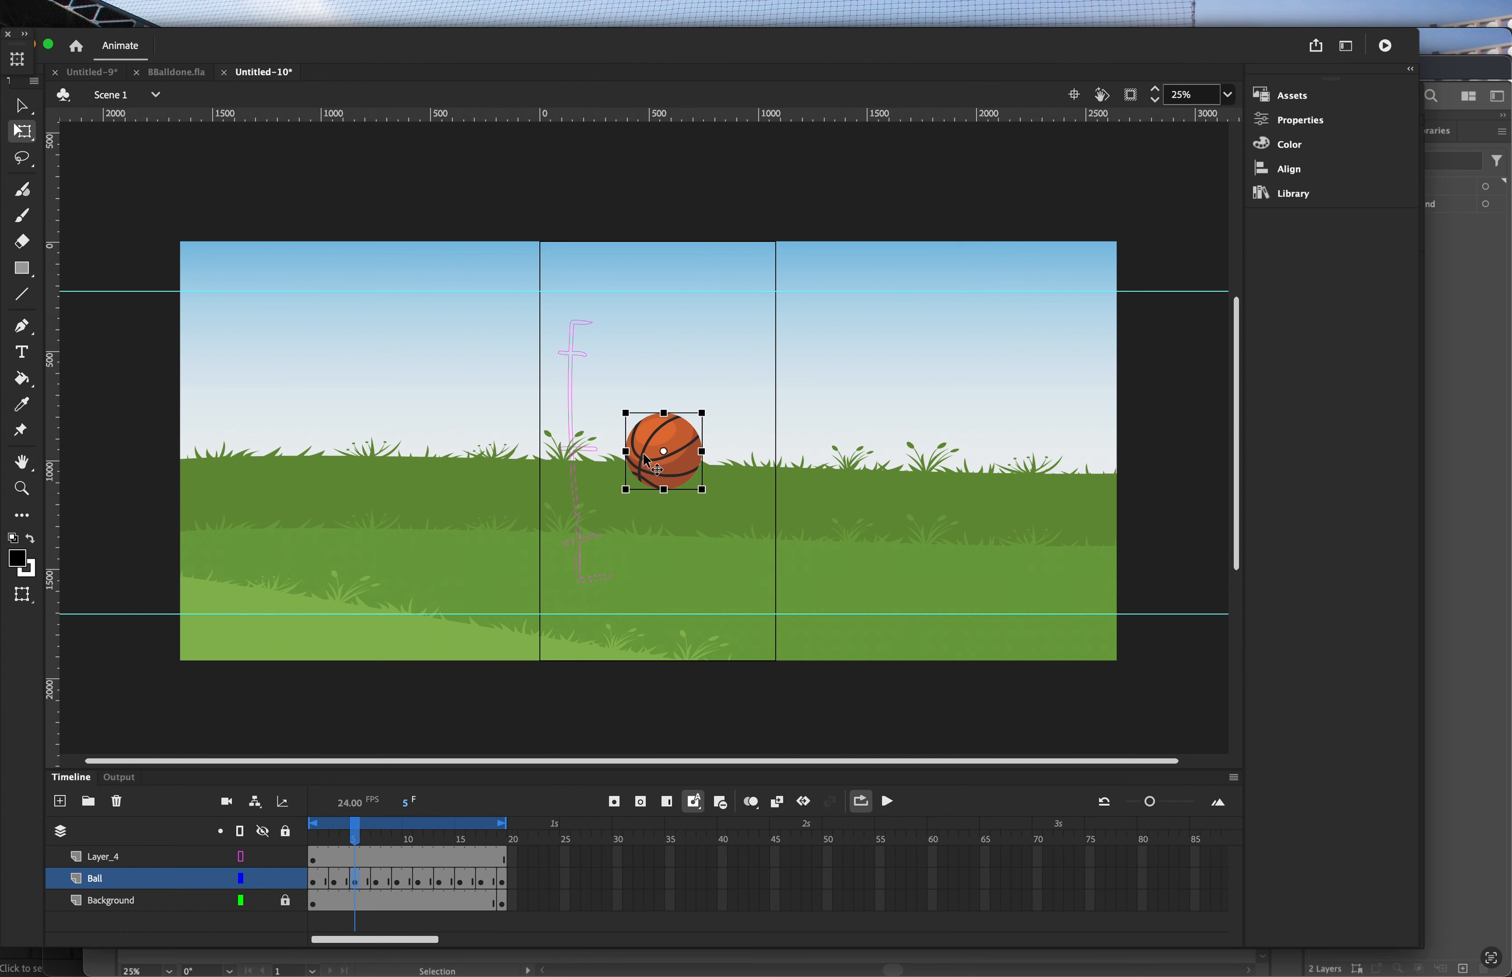
{"action": "left_click_drag", "start_coordinate": [626, 452], "coordinate": [666, 398]}
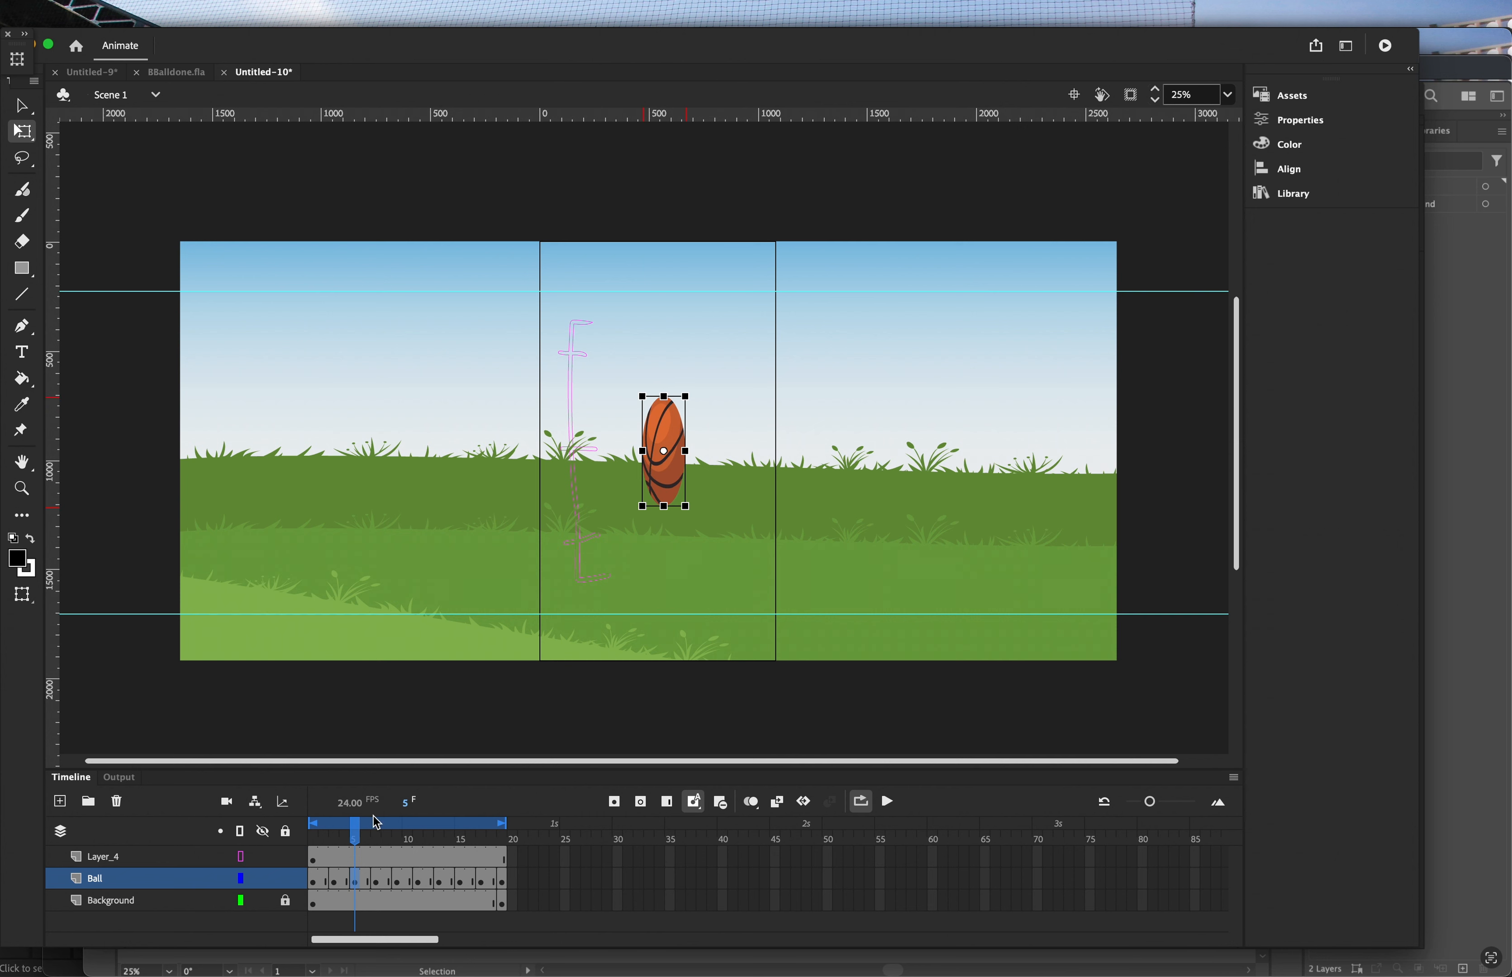
Stretch the ball in frame 7 into an even narrower, taller oval about its centre than in frame 5.
{"action": "left_click_drag", "start_coordinate": [362, 831], "coordinate": [376, 833]}
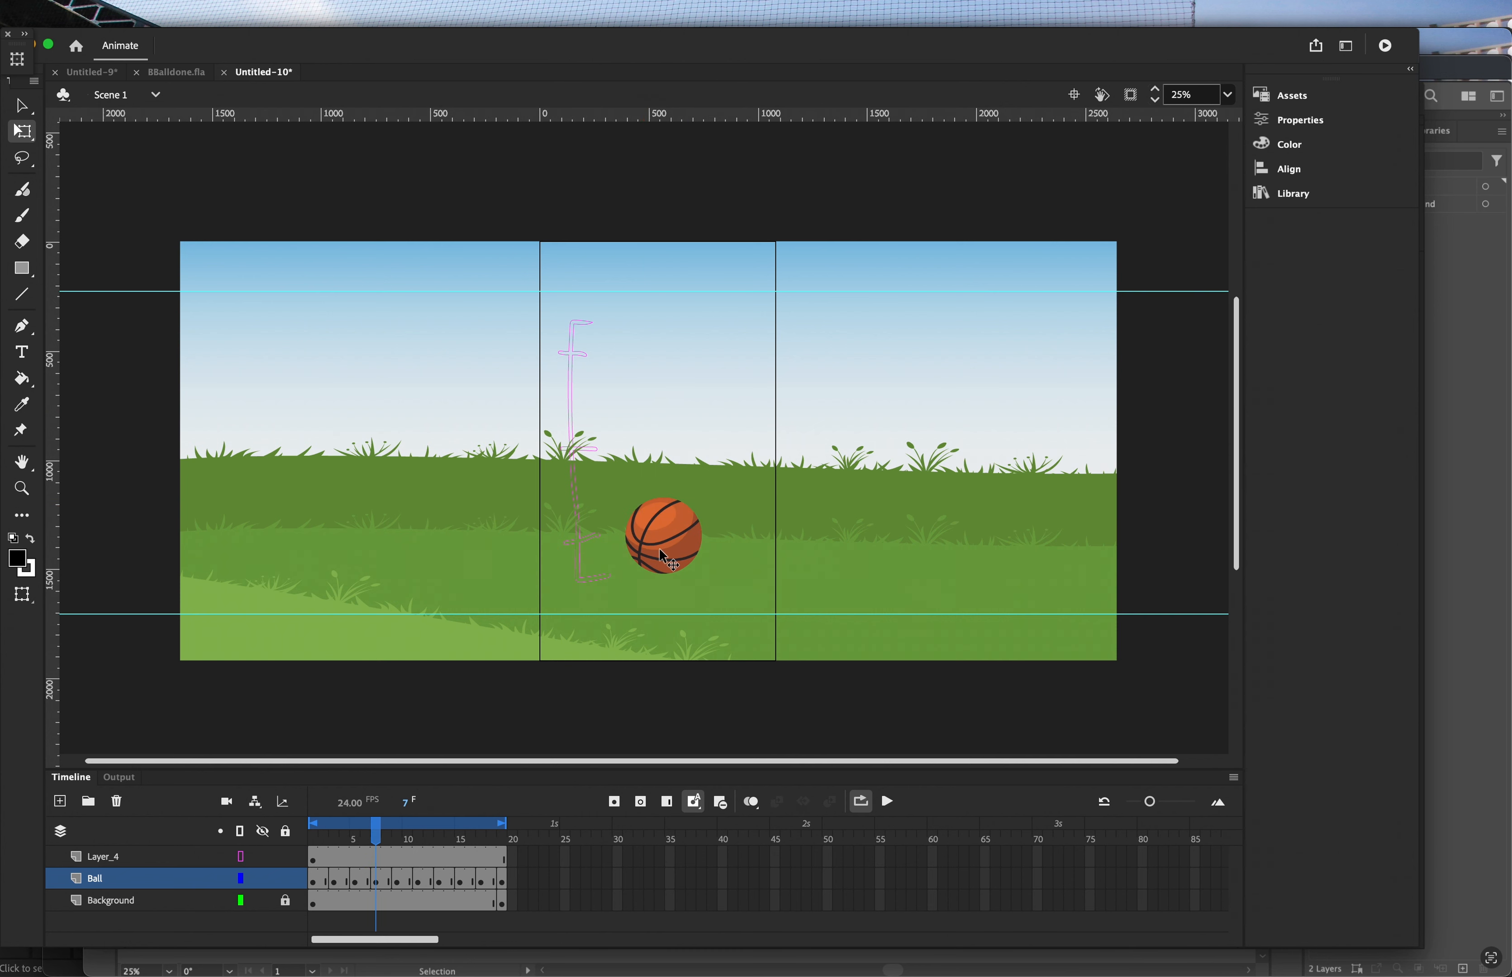
{"action": "left_click", "coordinate": [645, 546]}
{"action": "left_click_drag", "start_coordinate": [623, 536], "coordinate": [665, 593]}
{"action": "left_click_drag", "start_coordinate": [687, 535], "coordinate": [682, 536]}
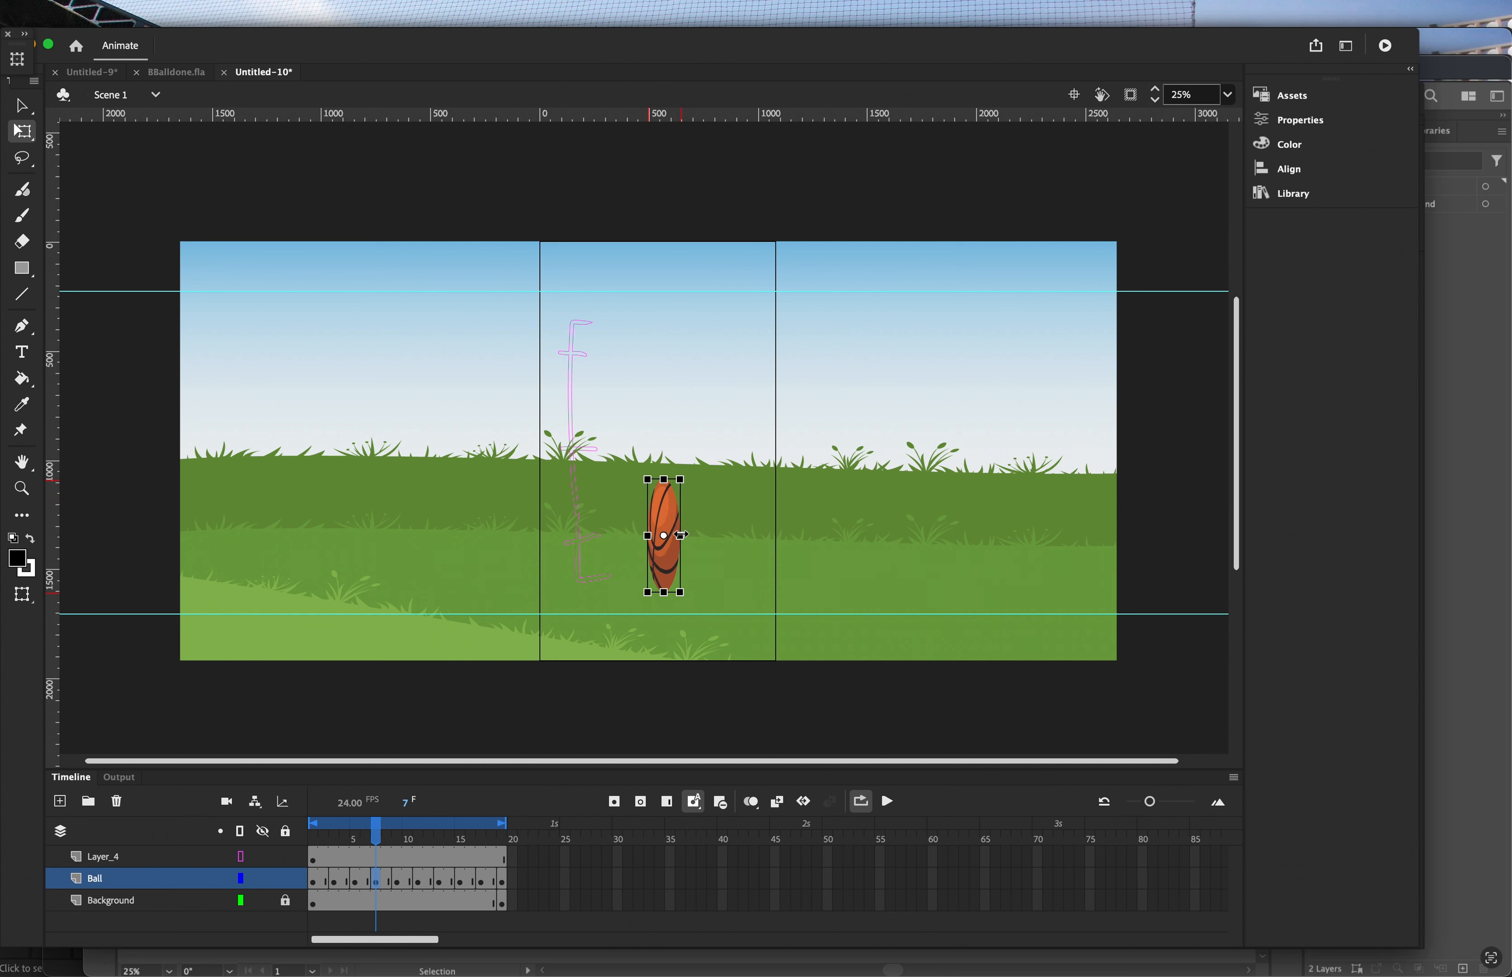
Squash the ball in frame 9 into a wide, flat oval resting on the lower guide, with onion skinning on.
{"action": "left_click_drag", "start_coordinate": [378, 826], "coordinate": [401, 831]}
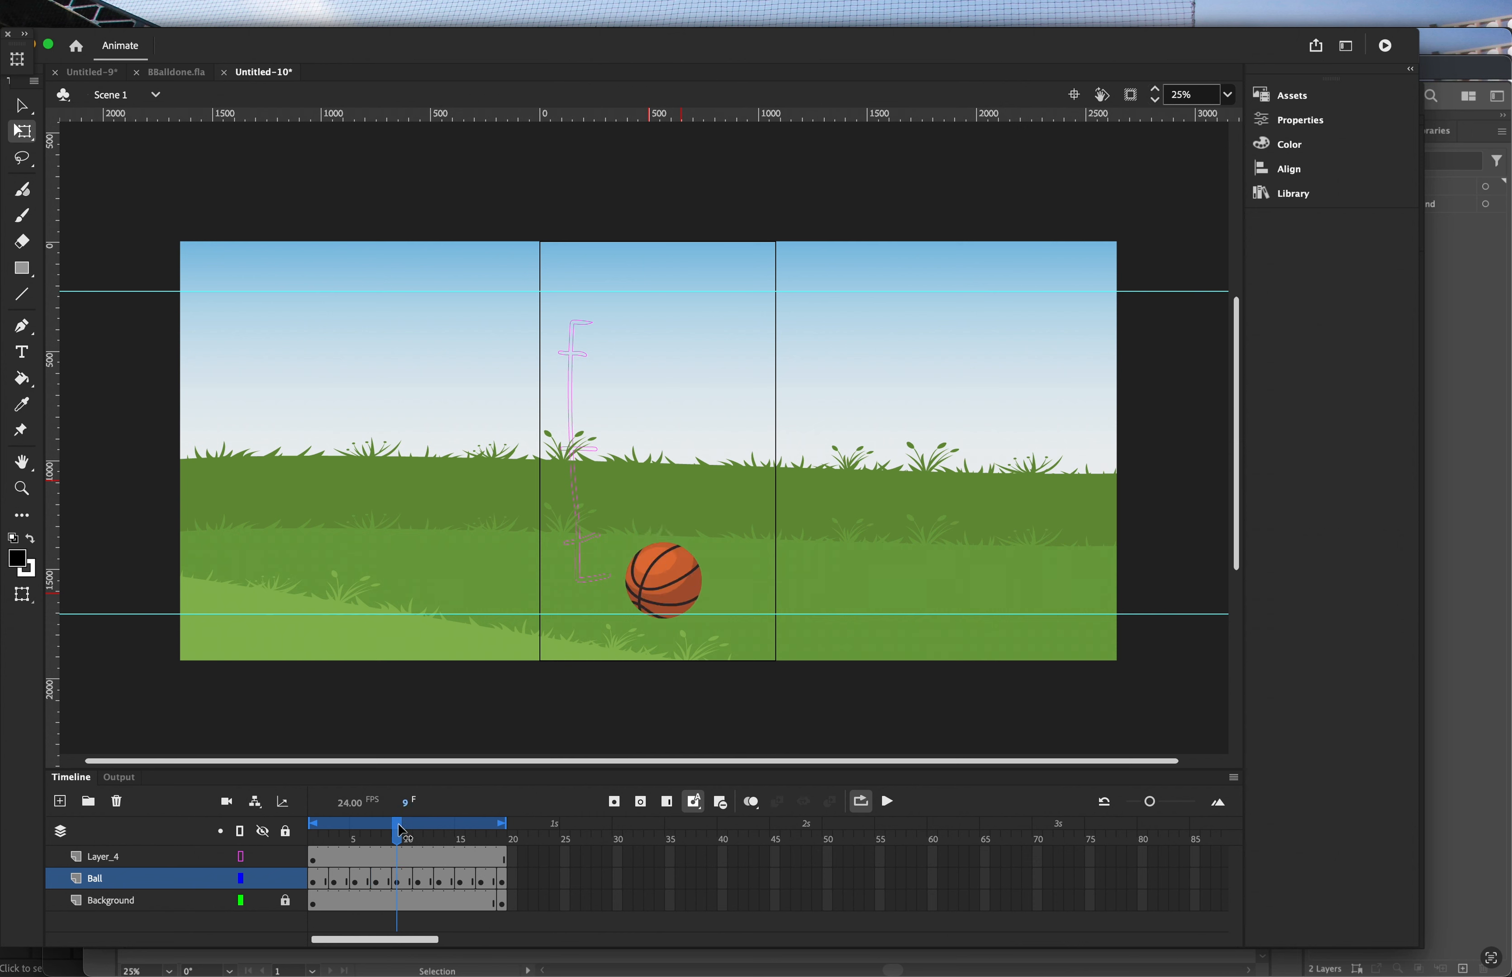
{"action": "left_click", "coordinate": [643, 590]}
{"action": "left_click_drag", "start_coordinate": [625, 581], "coordinate": [676, 602]}
{"action": "left_click", "coordinate": [752, 802]}
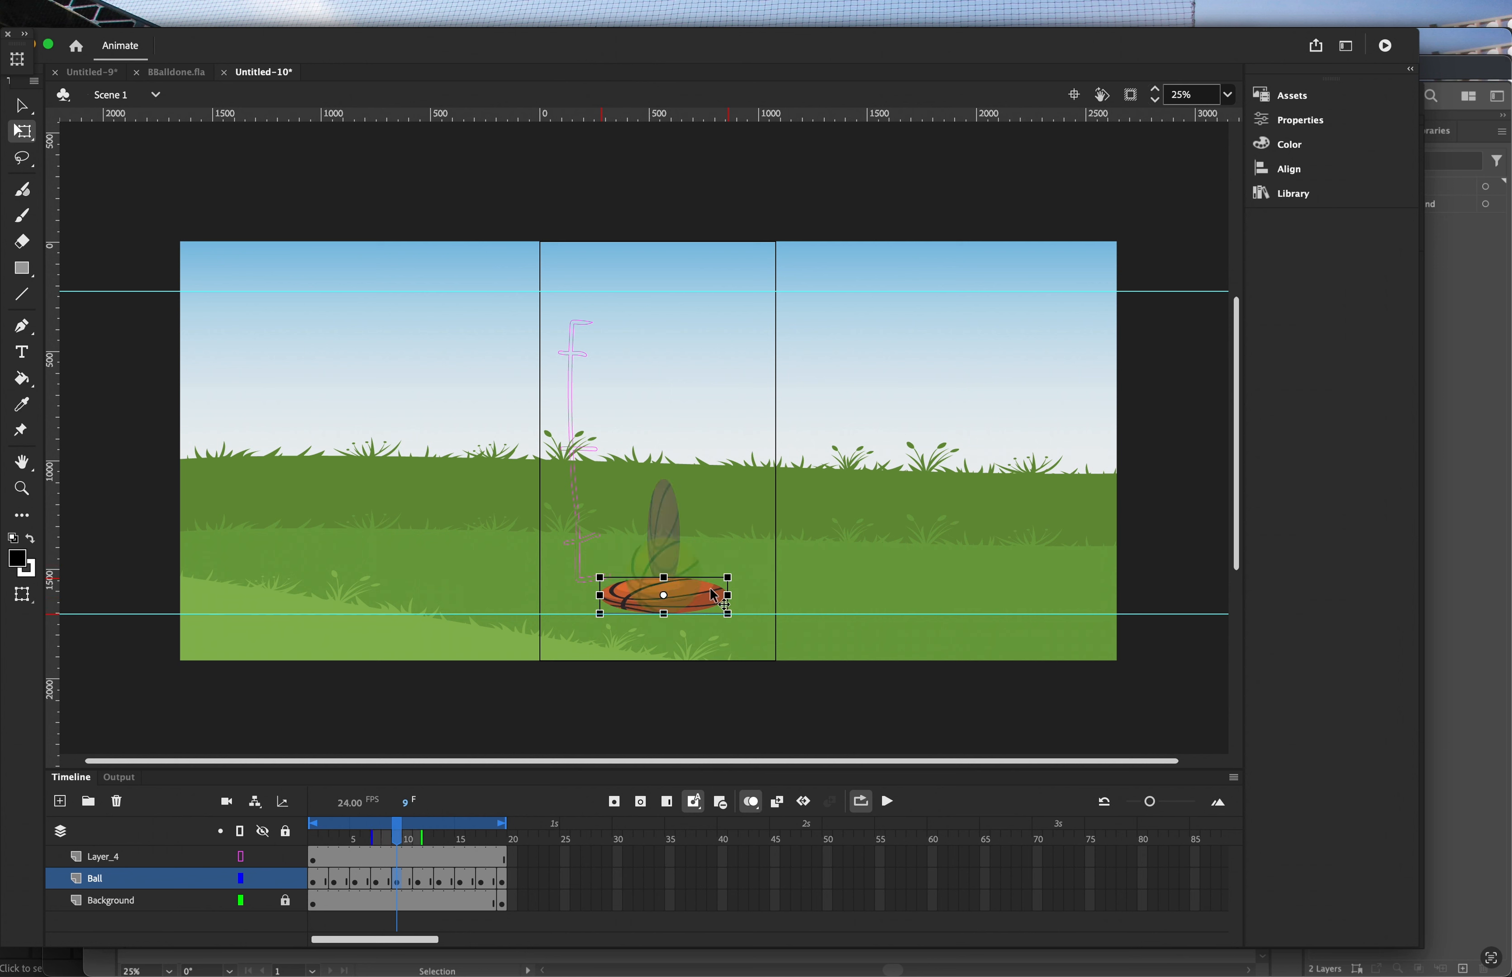
{"action": "left_click_drag", "start_coordinate": [728, 595], "coordinate": [719, 595]}
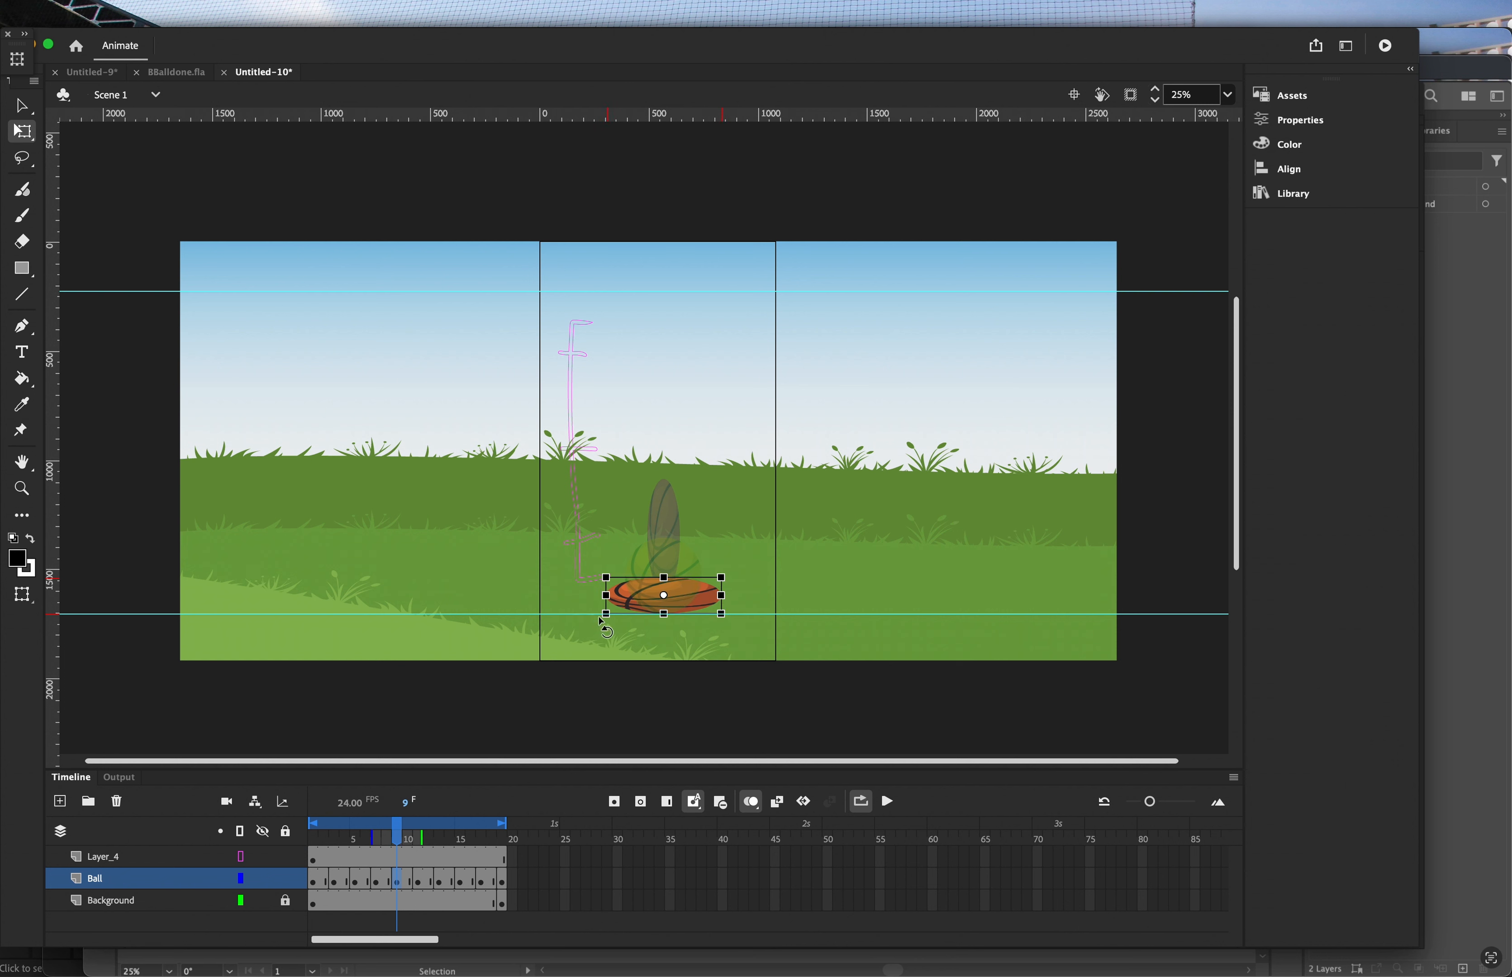
{"action": "left_click_drag", "start_coordinate": [605, 595], "coordinate": [603, 595]}
Stretch the ball in frame 13 into a narrower, taller upright oval about its centre.
{"action": "left_click_drag", "start_coordinate": [399, 831], "coordinate": [420, 833]}
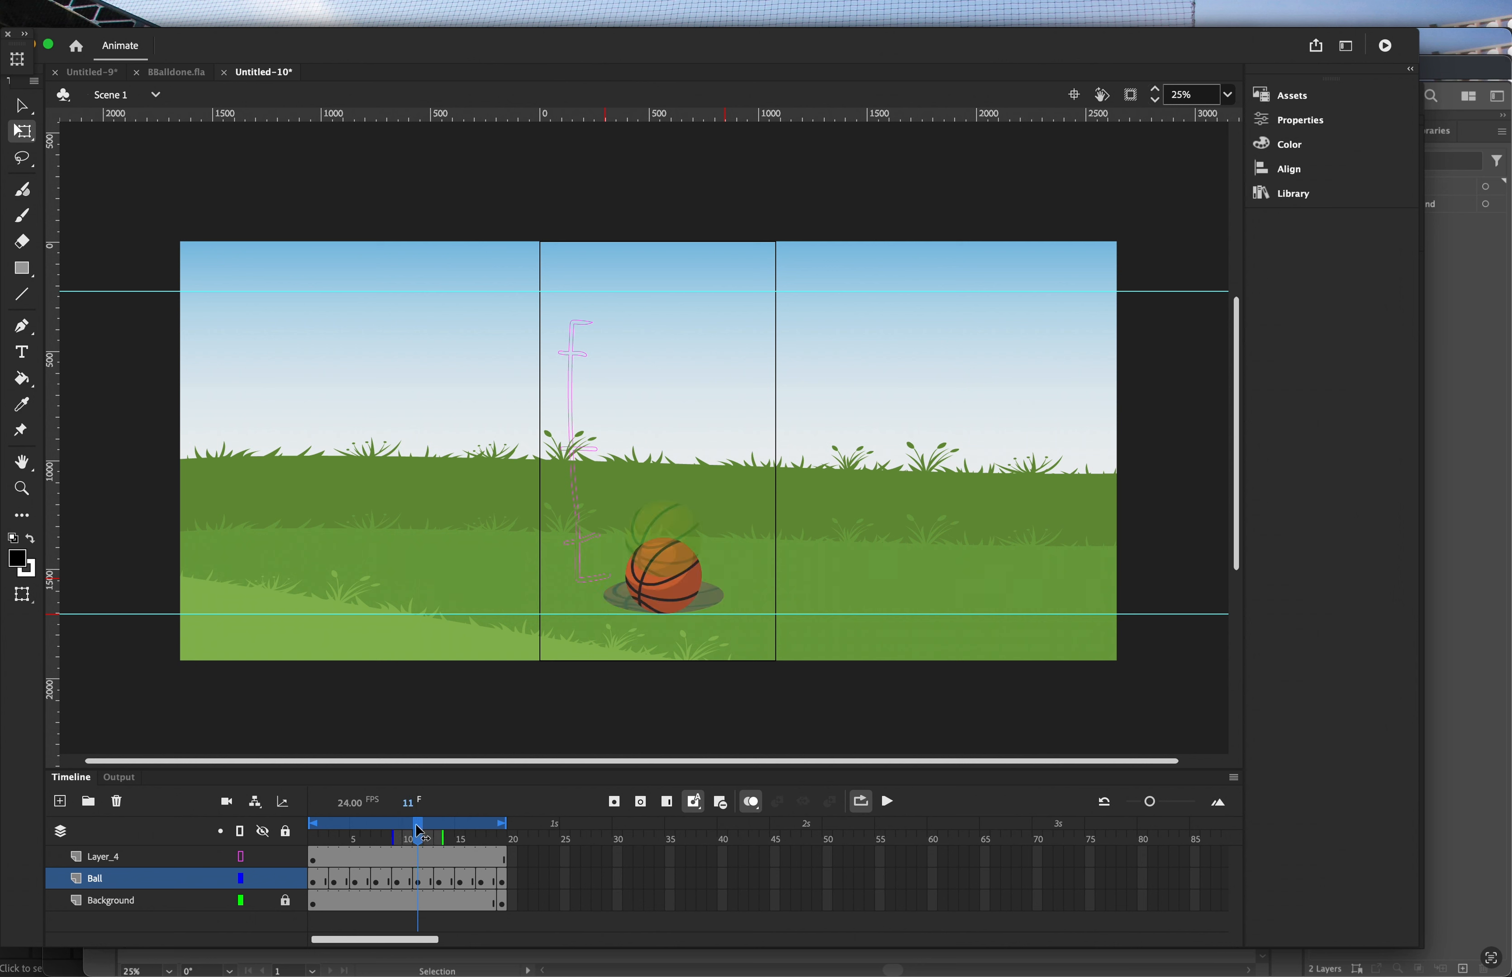
{"action": "left_click", "coordinate": [677, 604]}
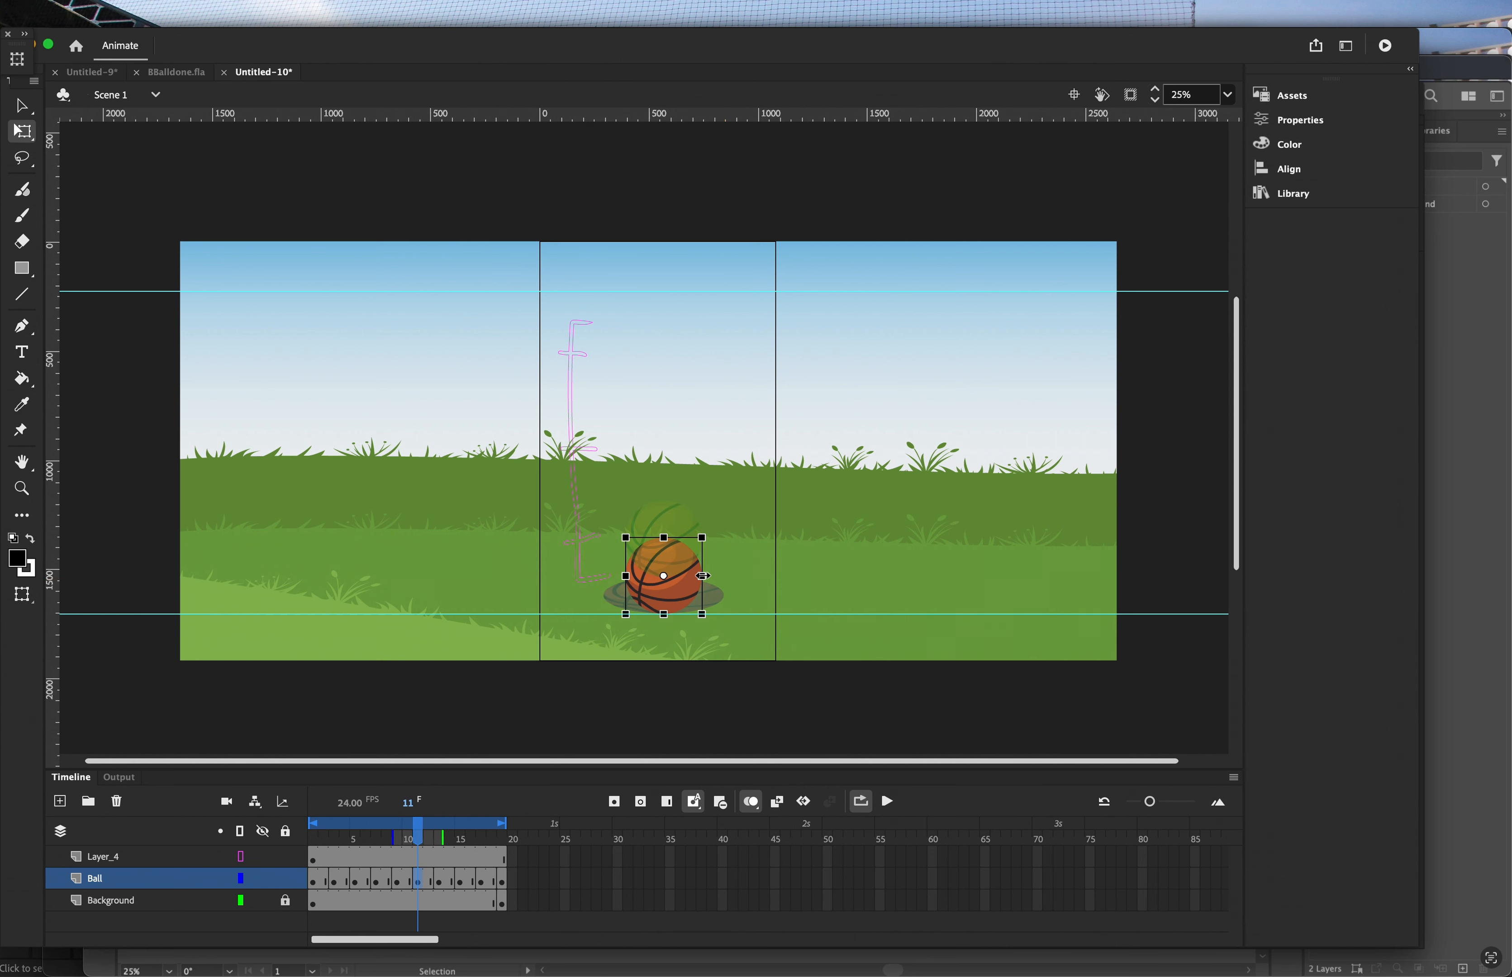
{"action": "left_click", "coordinate": [441, 830]}
{"action": "left_click", "coordinate": [660, 559]}
{"action": "left_click_drag", "start_coordinate": [701, 537], "coordinate": [637, 535]}
Stretch the ball in frame 15 into a narrow upright oval and slightly stretch the ball in frame 17.
{"action": "left_click", "coordinate": [458, 831]}
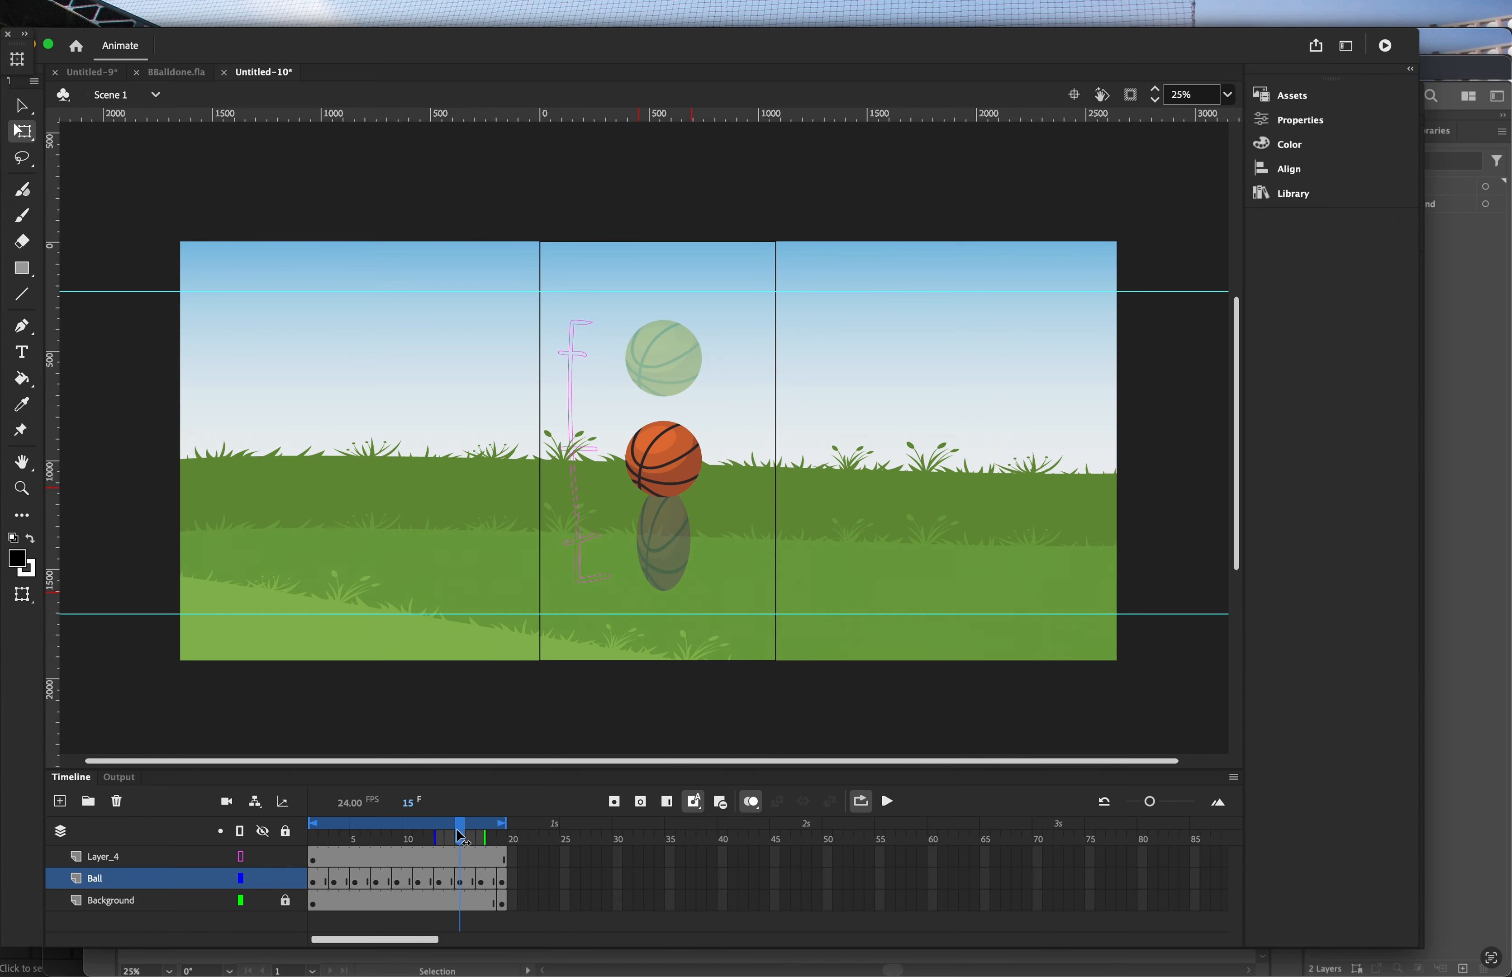
{"action": "left_click", "coordinate": [655, 476]}
{"action": "left_click_drag", "start_coordinate": [627, 459], "coordinate": [684, 458]}
{"action": "left_click", "coordinate": [481, 831]}
{"action": "left_click", "coordinate": [699, 359]}
{"action": "left_click_drag", "start_coordinate": [702, 355], "coordinate": [664, 316]}
Delete the timing chart layer Layer_4 and play the looping animation to check the squash and stretch.
{"action": "left_click", "coordinate": [255, 852]}
{"action": "left_click", "coordinate": [117, 801]}
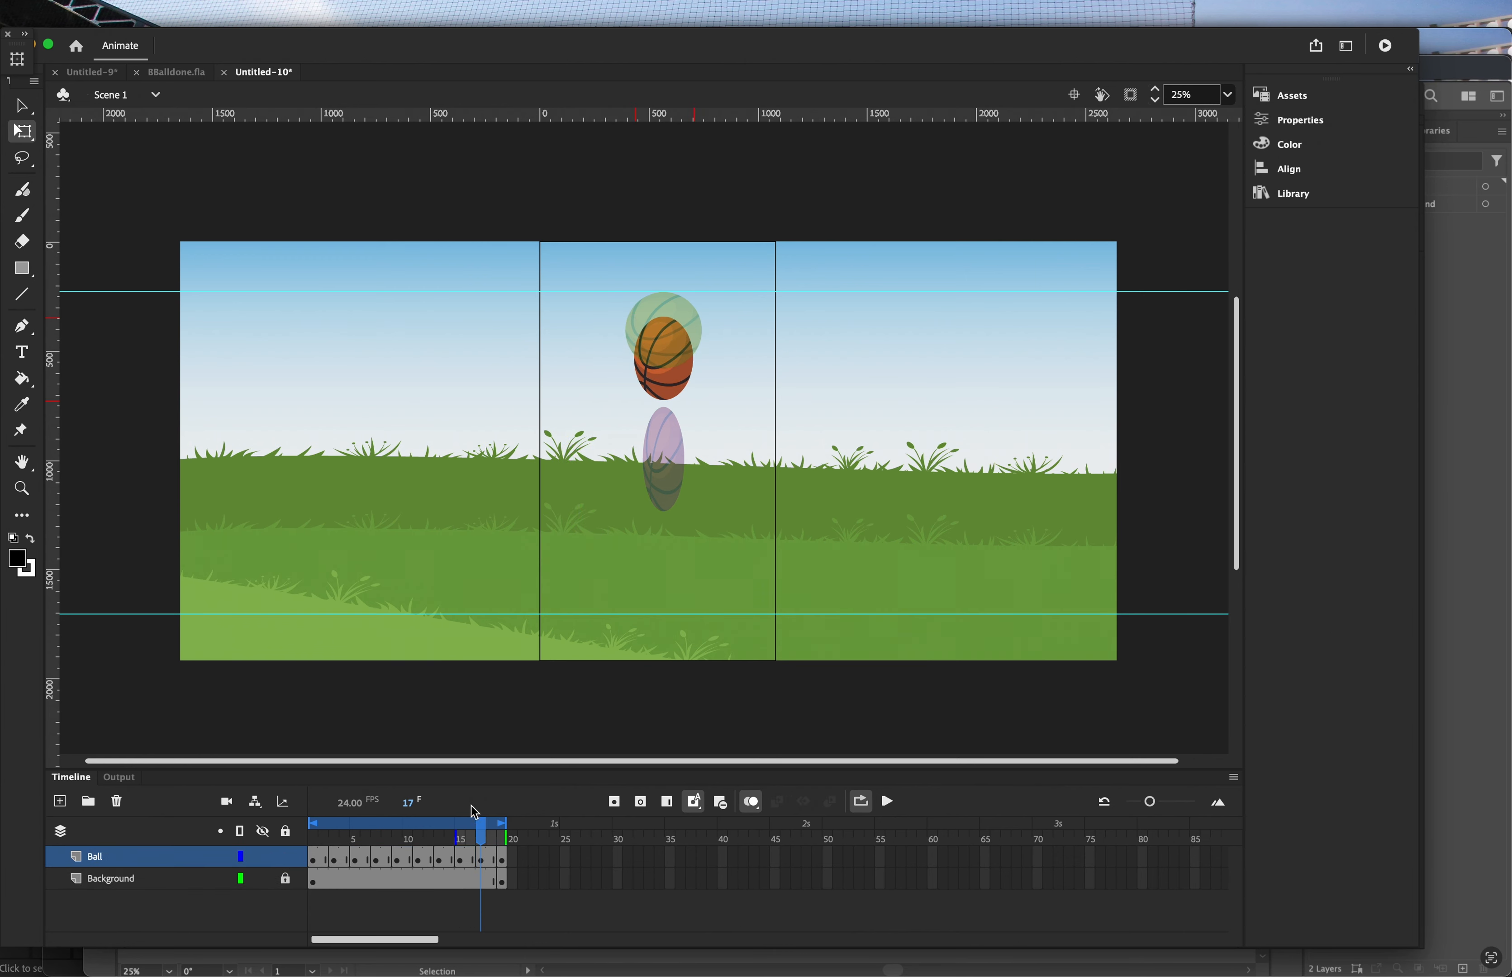
{"action": "left_click", "coordinate": [502, 829]}
{"action": "key", "text": "Return"}
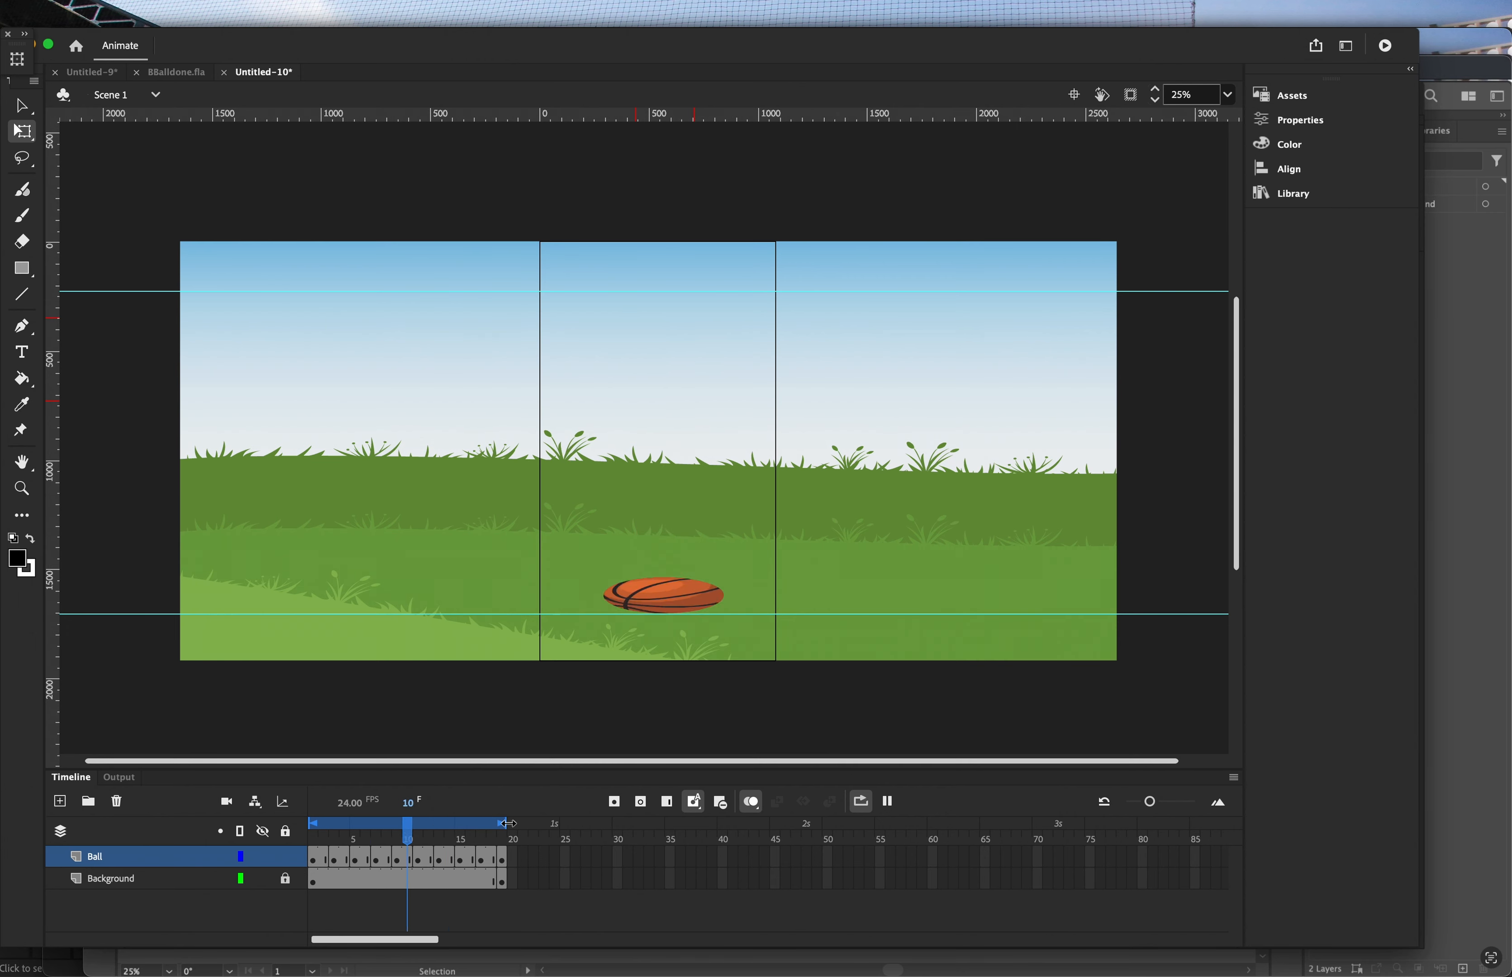
{"action": "left_click", "coordinate": [510, 826]}
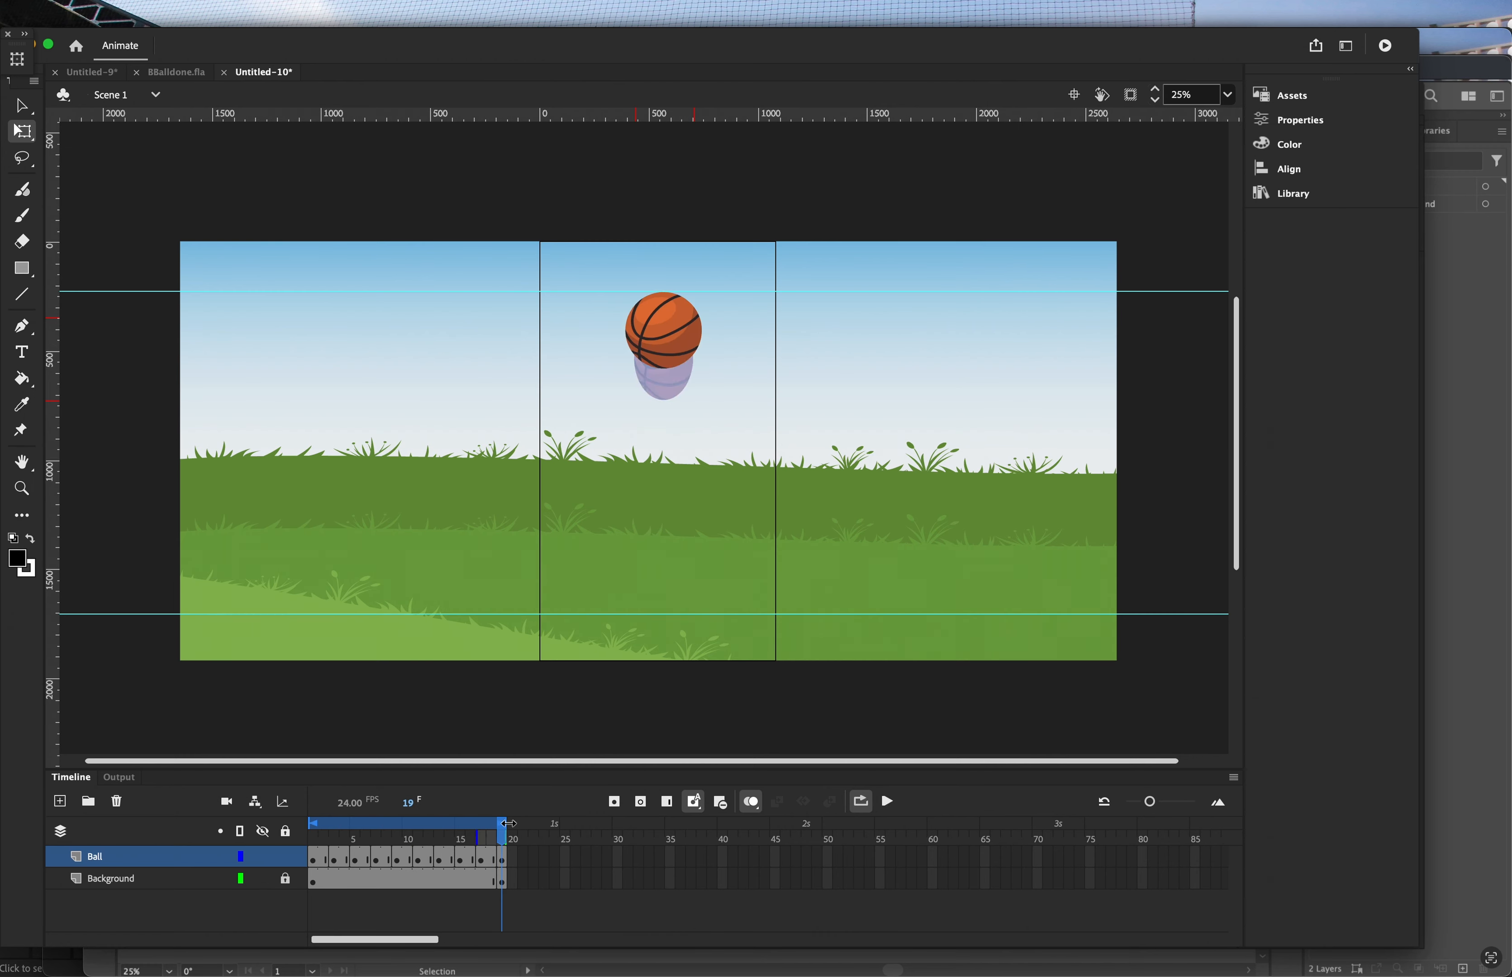
{"action": "key", "text": "Return"}
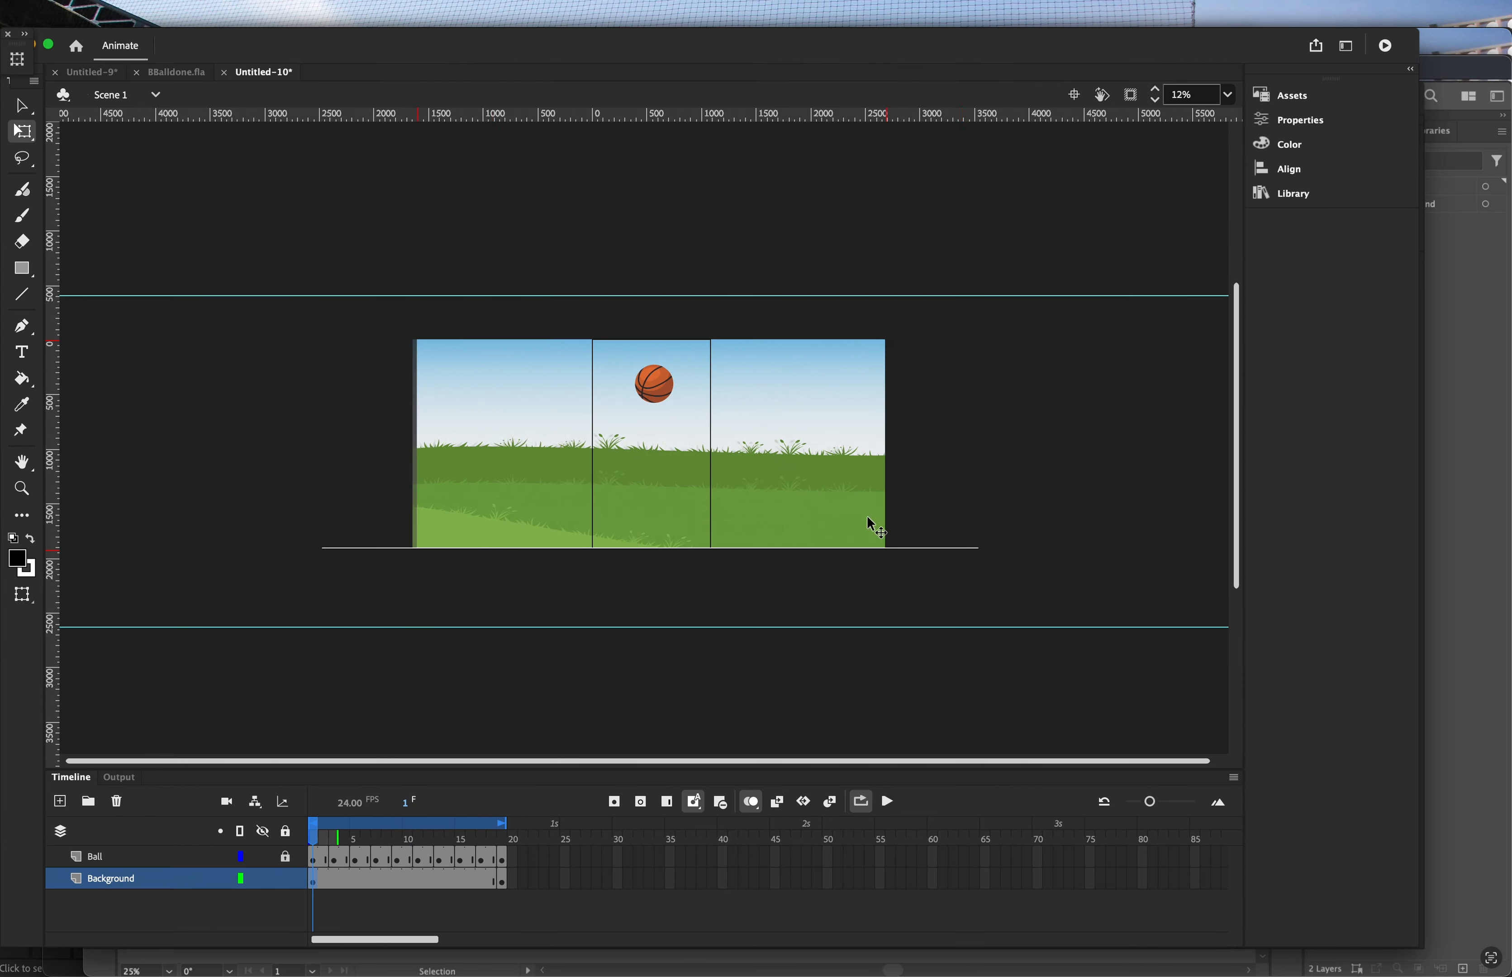
Align the background's left edge with the stage's left edge in frame 1 and its right edge with the stage's right edge in frame 19.
{"action": "left_click_drag", "start_coordinate": [867, 515], "coordinate": [995, 531]}
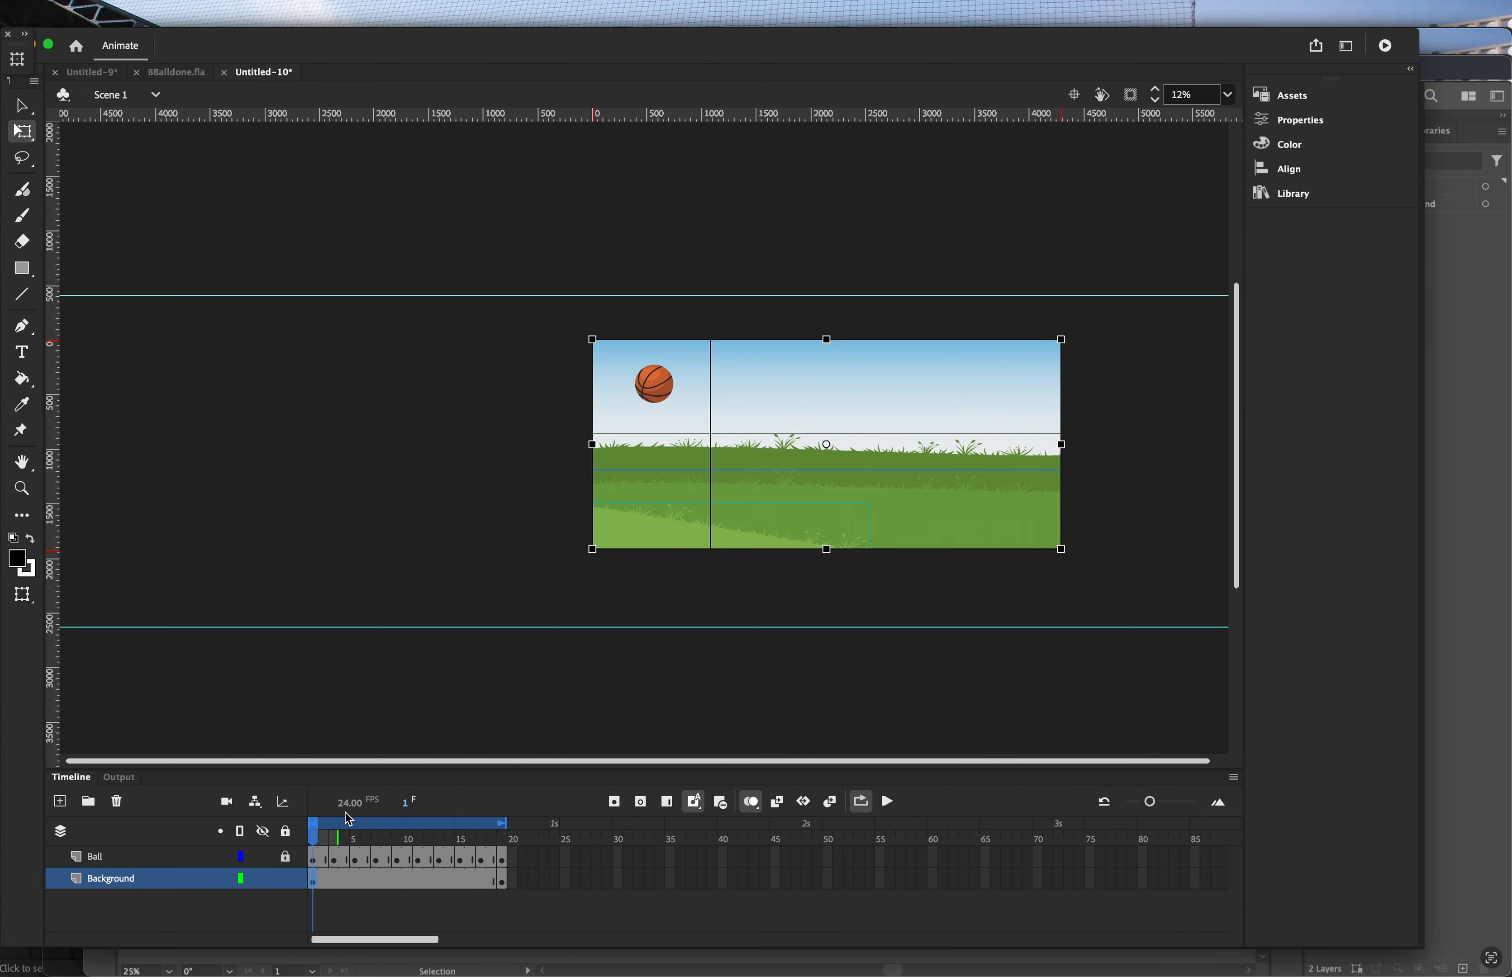
{"action": "left_click_drag", "start_coordinate": [316, 826], "coordinate": [502, 826]}
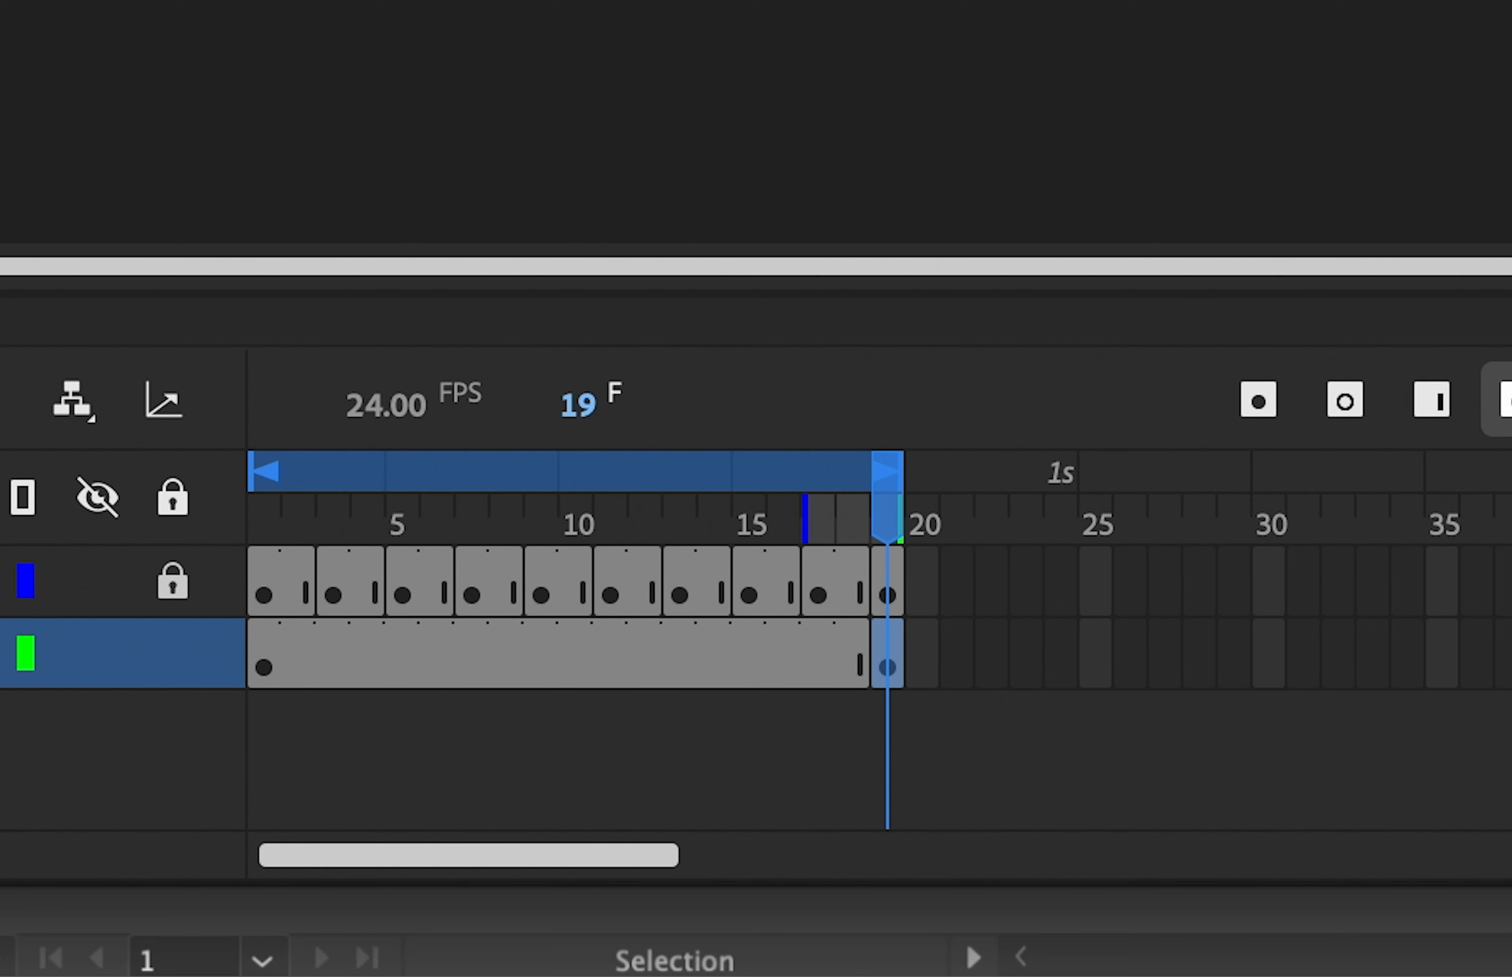
{"action": "left_click_drag", "start_coordinate": [845, 491], "coordinate": [676, 525]}
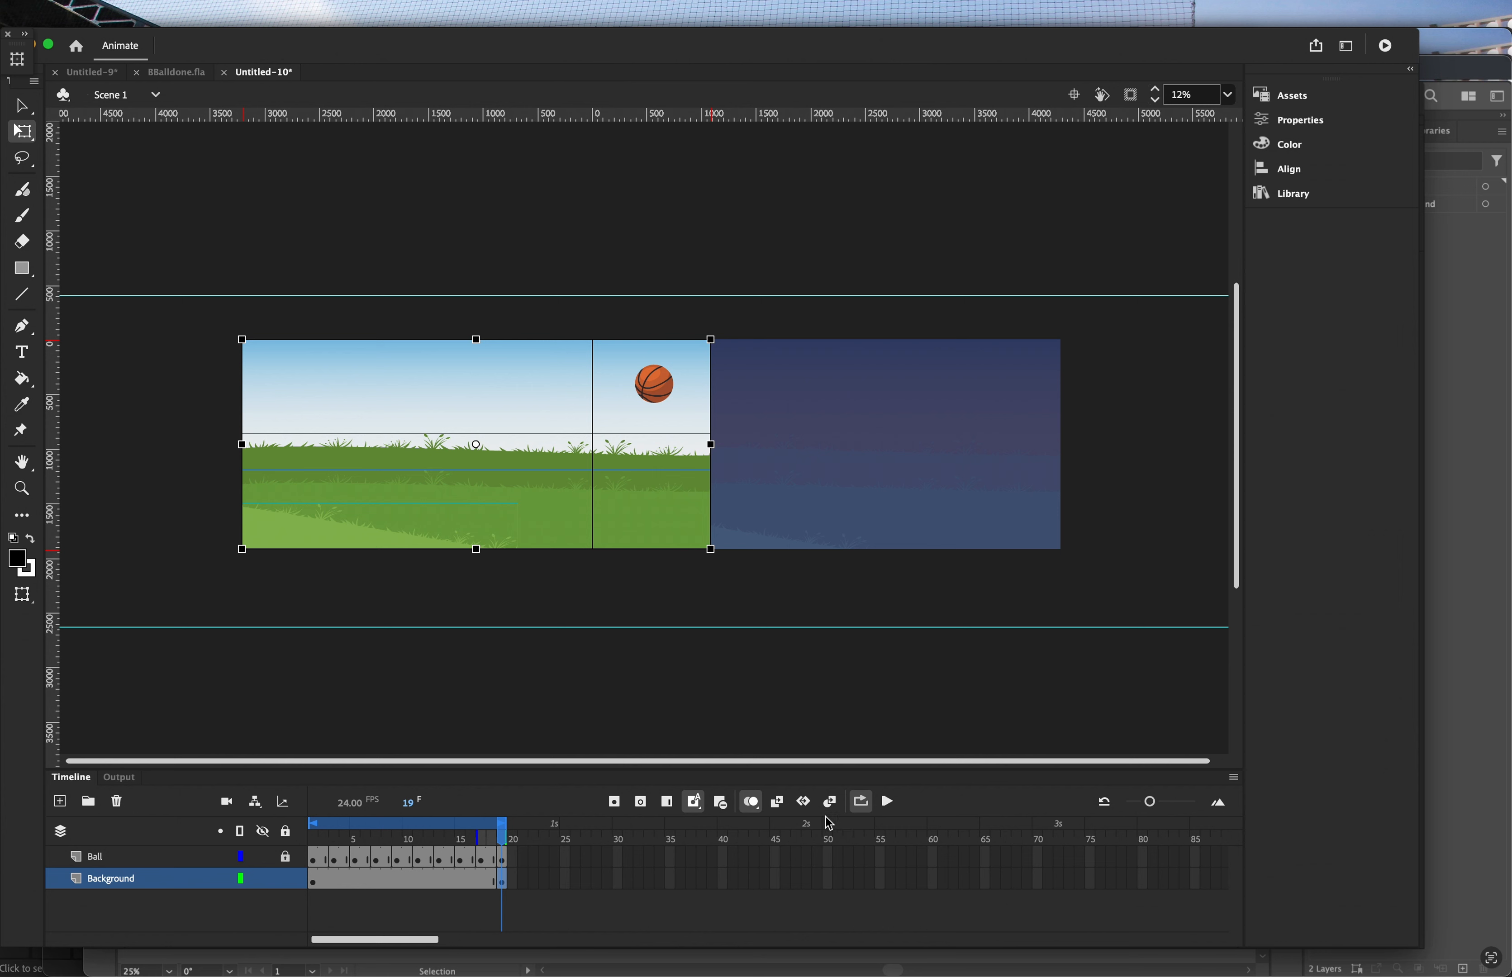
Create a classic tween on the Background layer between frames 1 and 19, and return to frame 1.
{"action": "left_click", "coordinate": [326, 891]}
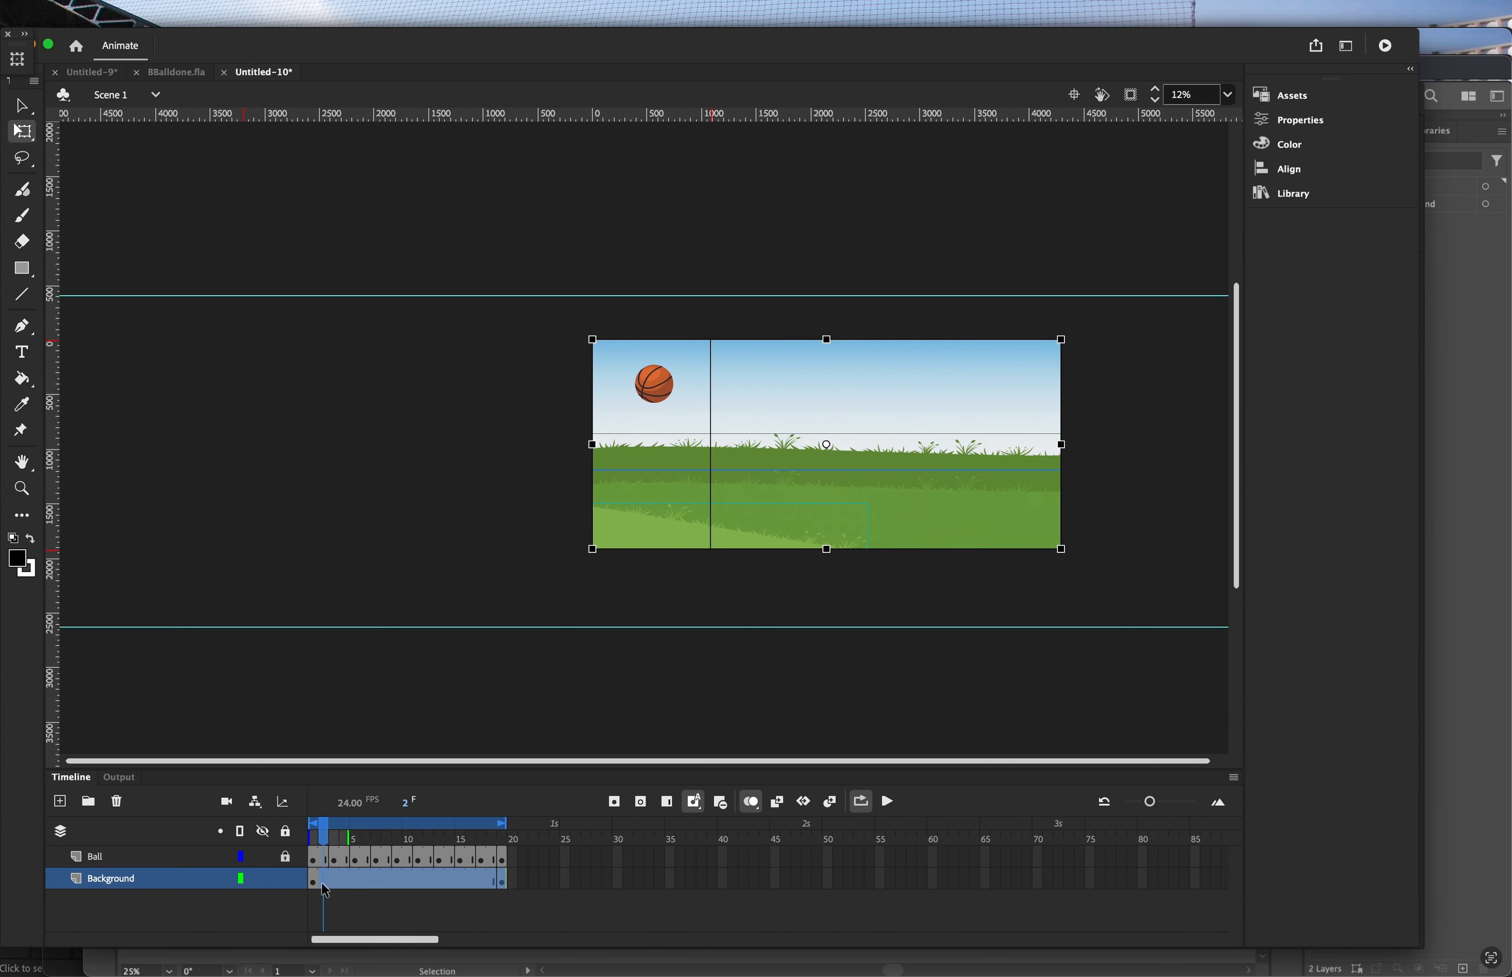
{"action": "left_click", "coordinate": [782, 811]}
{"action": "left_click", "coordinate": [926, 574]}
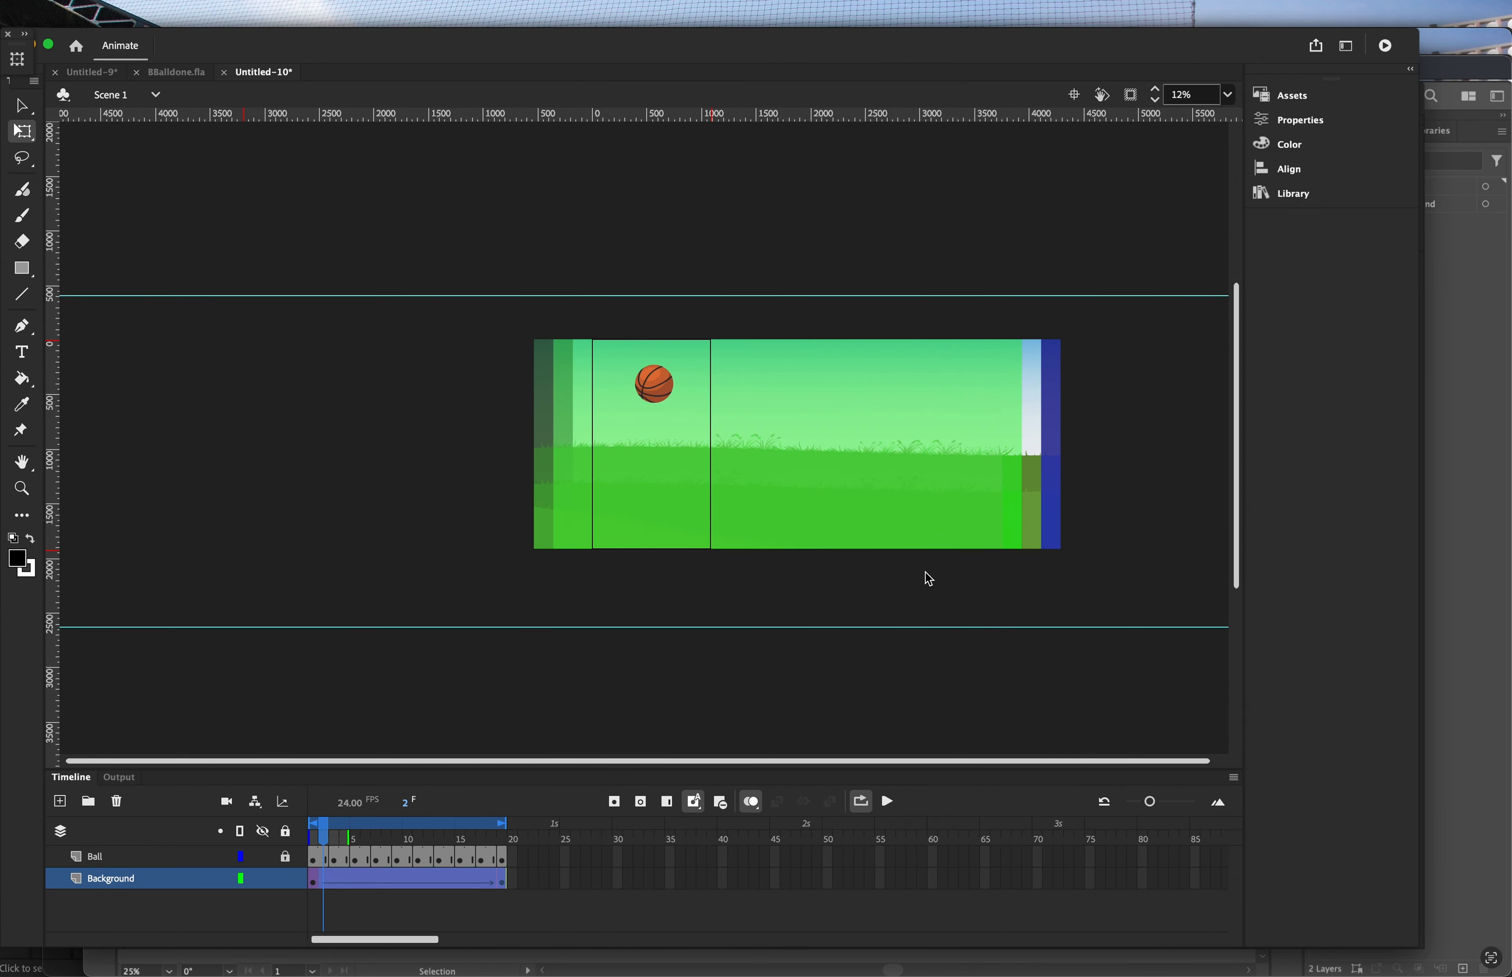
{"action": "left_click_drag", "start_coordinate": [326, 822], "coordinate": [299, 830]}
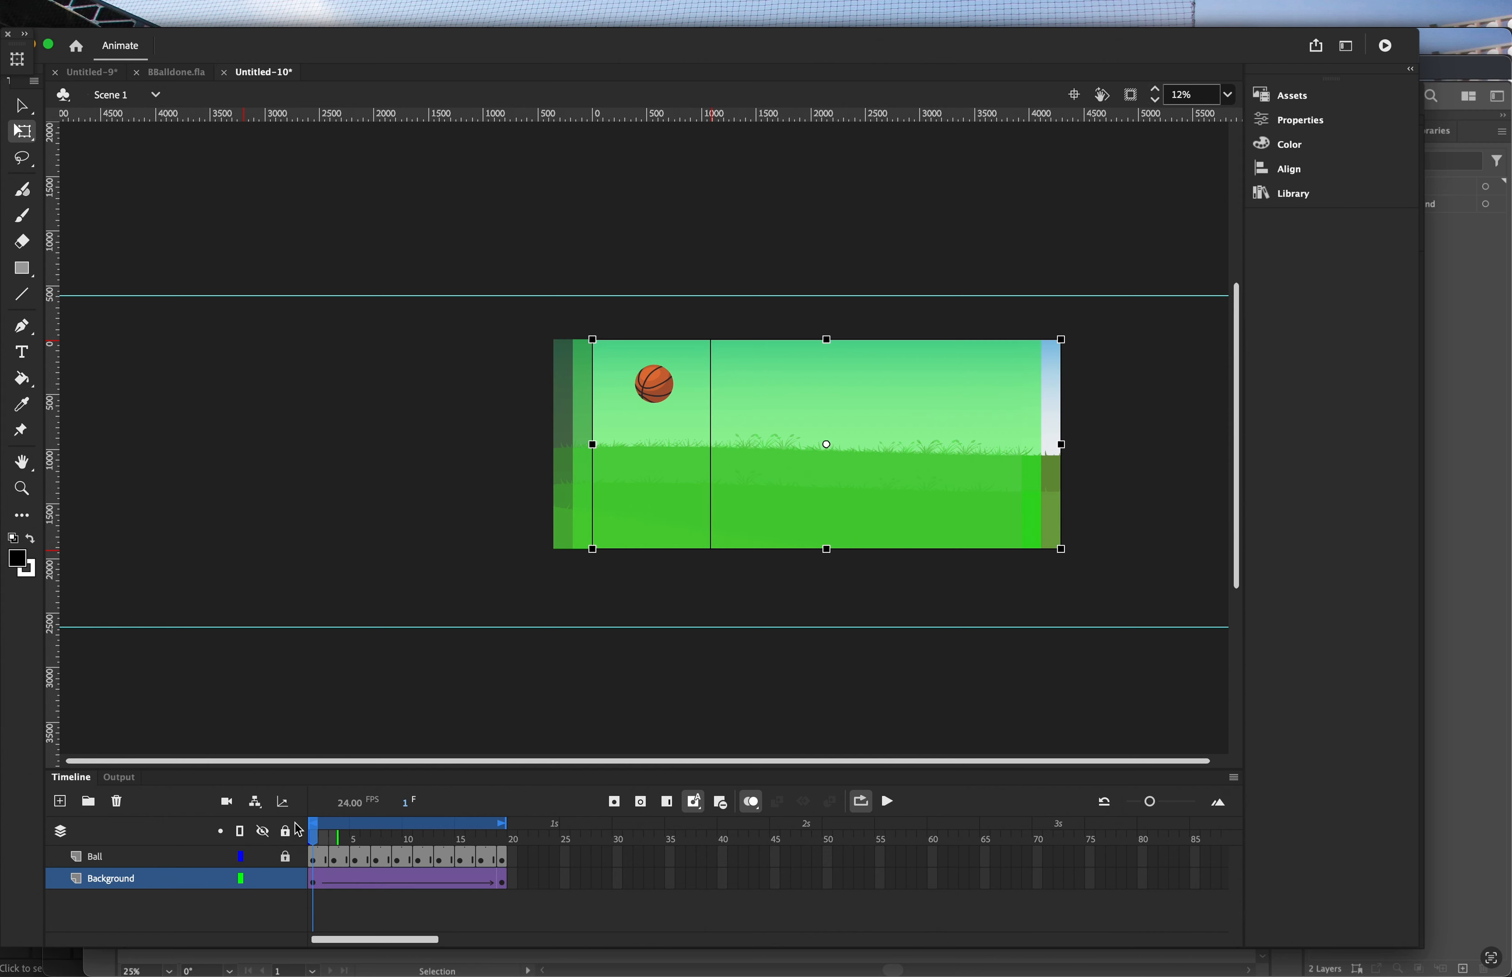
Clip the content outside the stage and play the animation to check the scrolling background.
{"action": "left_click", "coordinate": [1129, 95]}
{"action": "key", "text": "super+="}
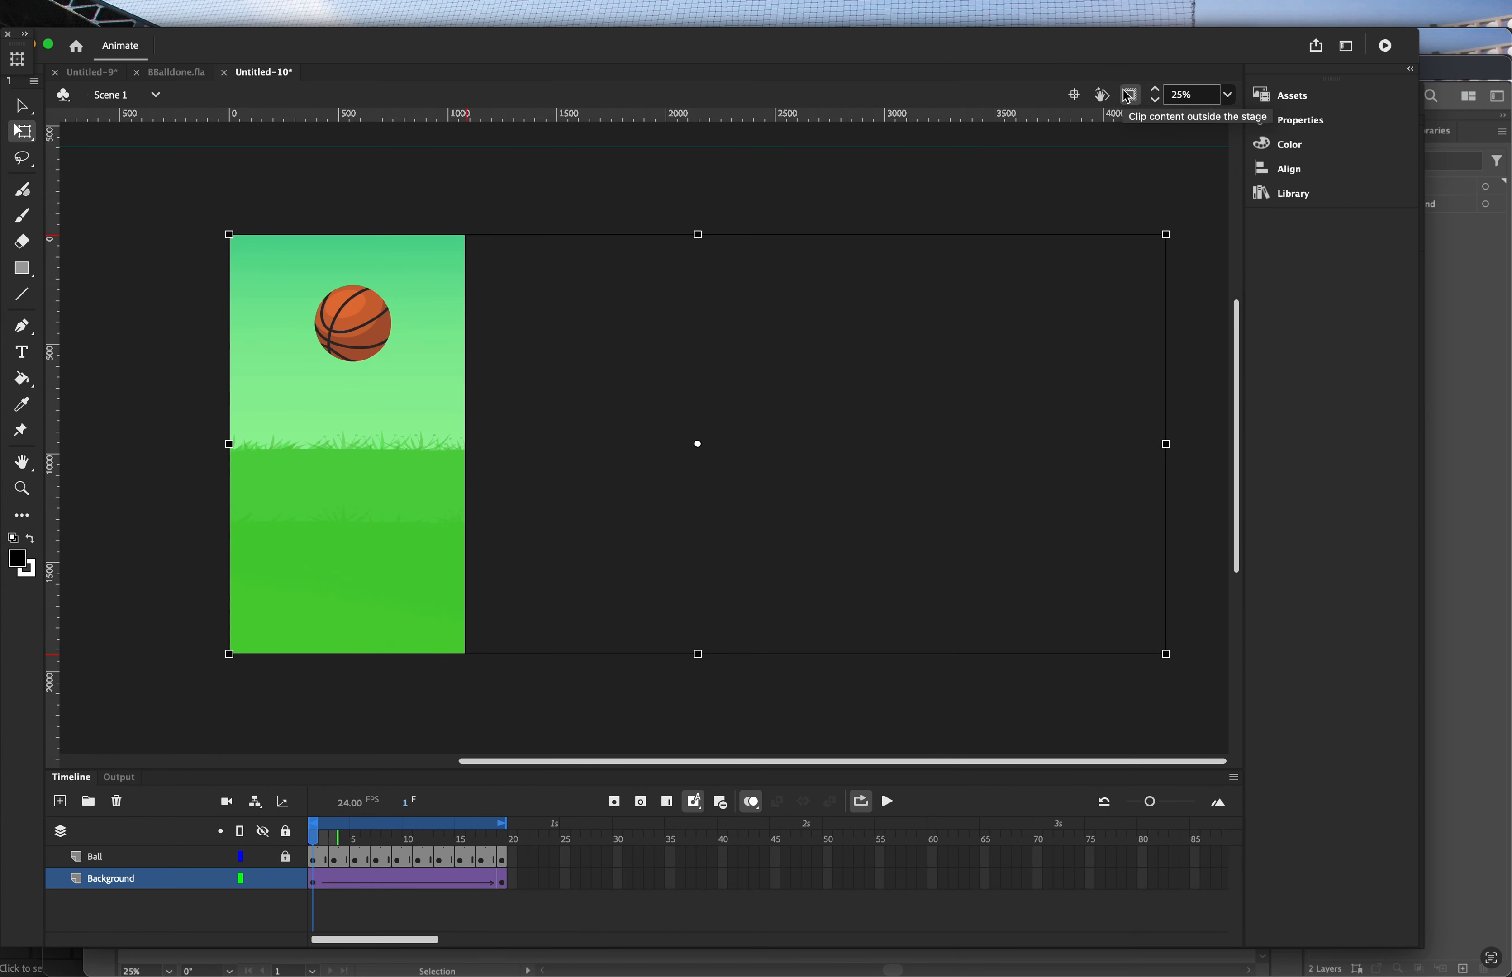
{"action": "key", "text": "Return"}
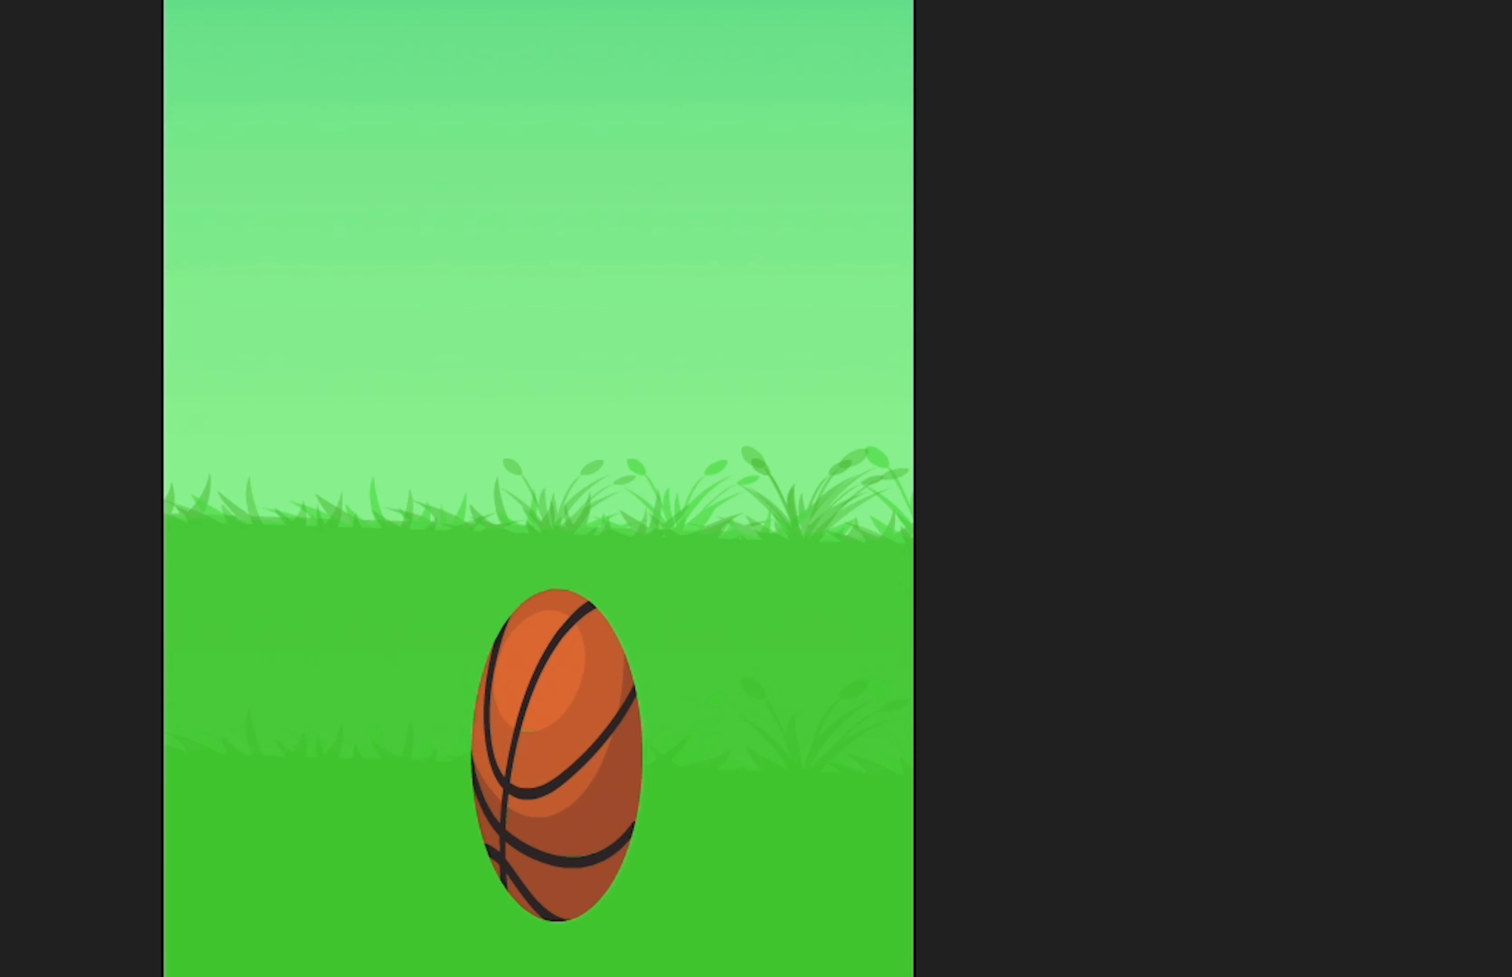
{"action": "left_click_drag", "start_coordinate": [445, 842], "coordinate": [505, 845]}
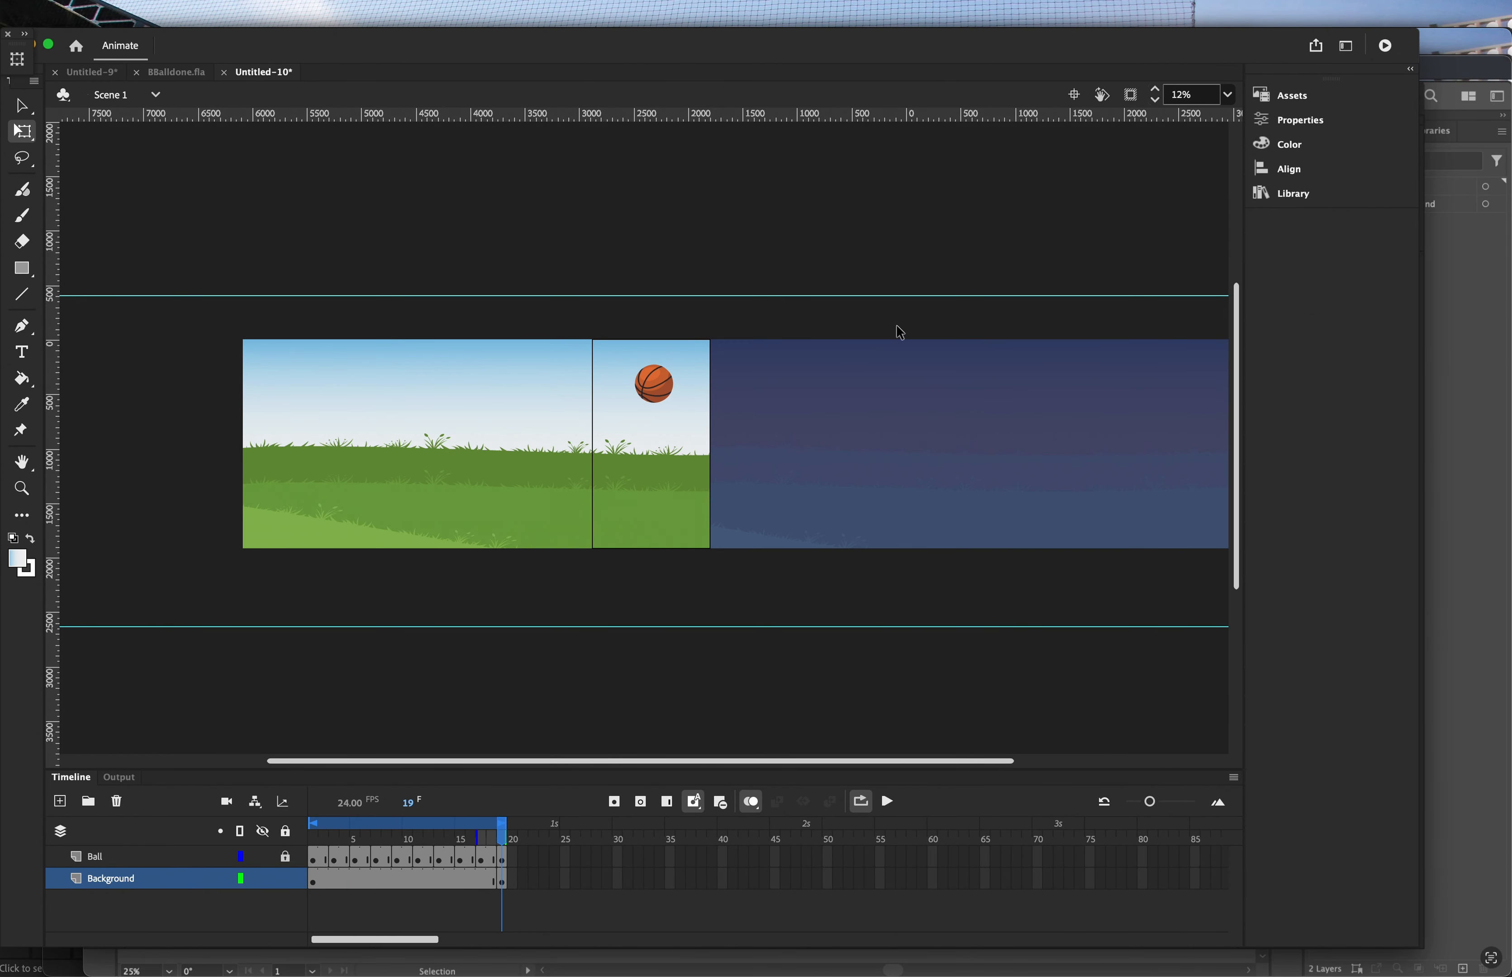
{"action": "key", "text": "super+minus"}
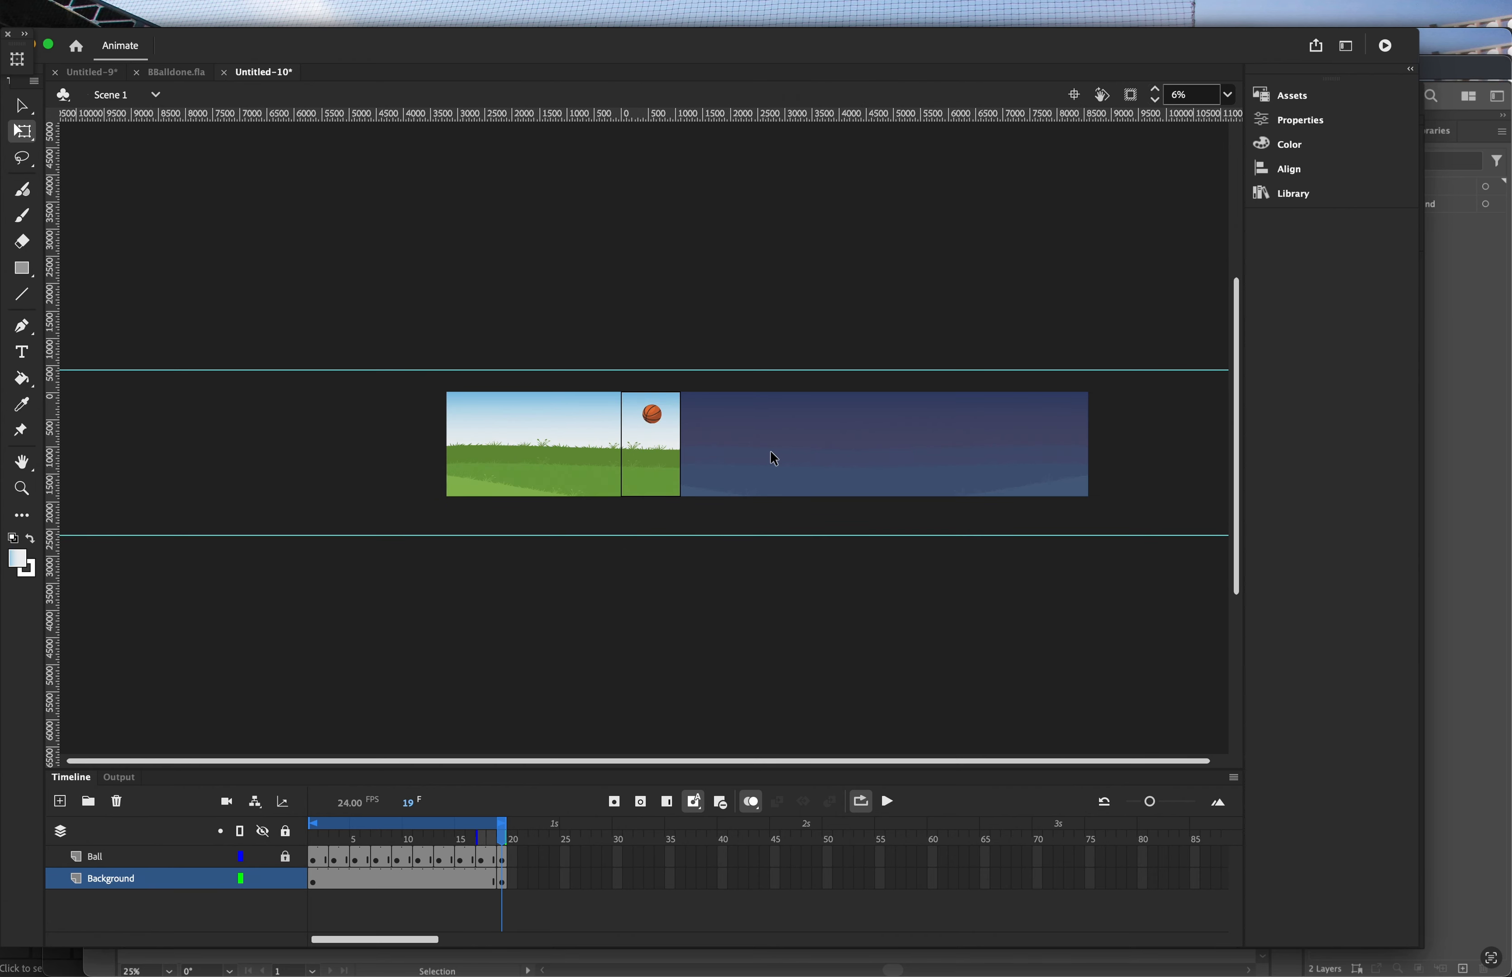
{"action": "key", "text": "super+v"}
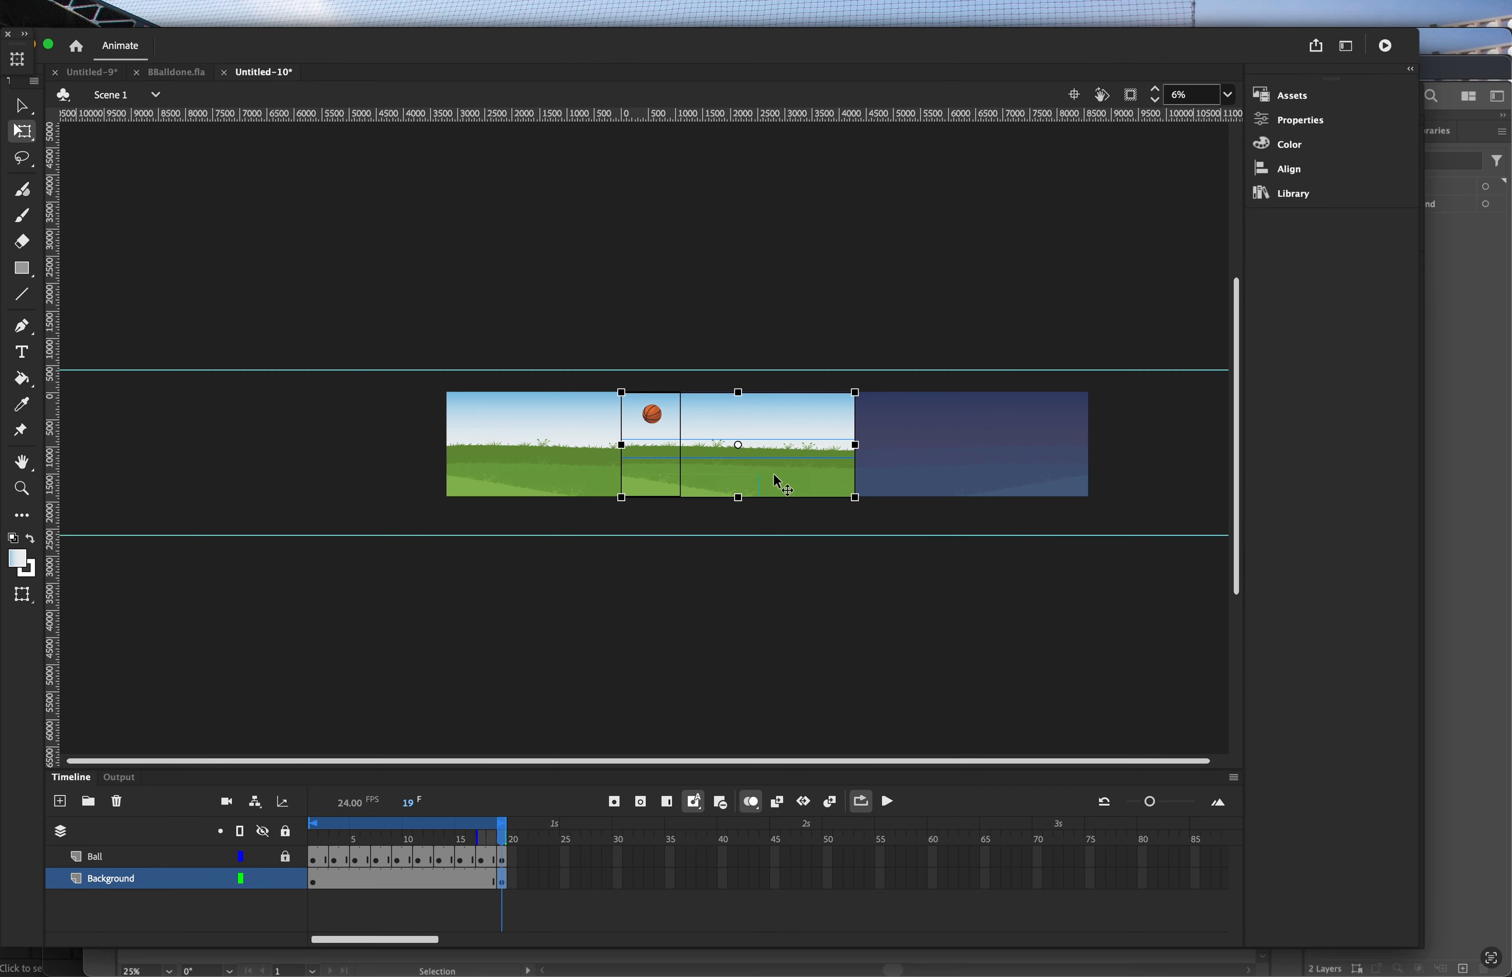
{"action": "right_click", "coordinate": [773, 472]}
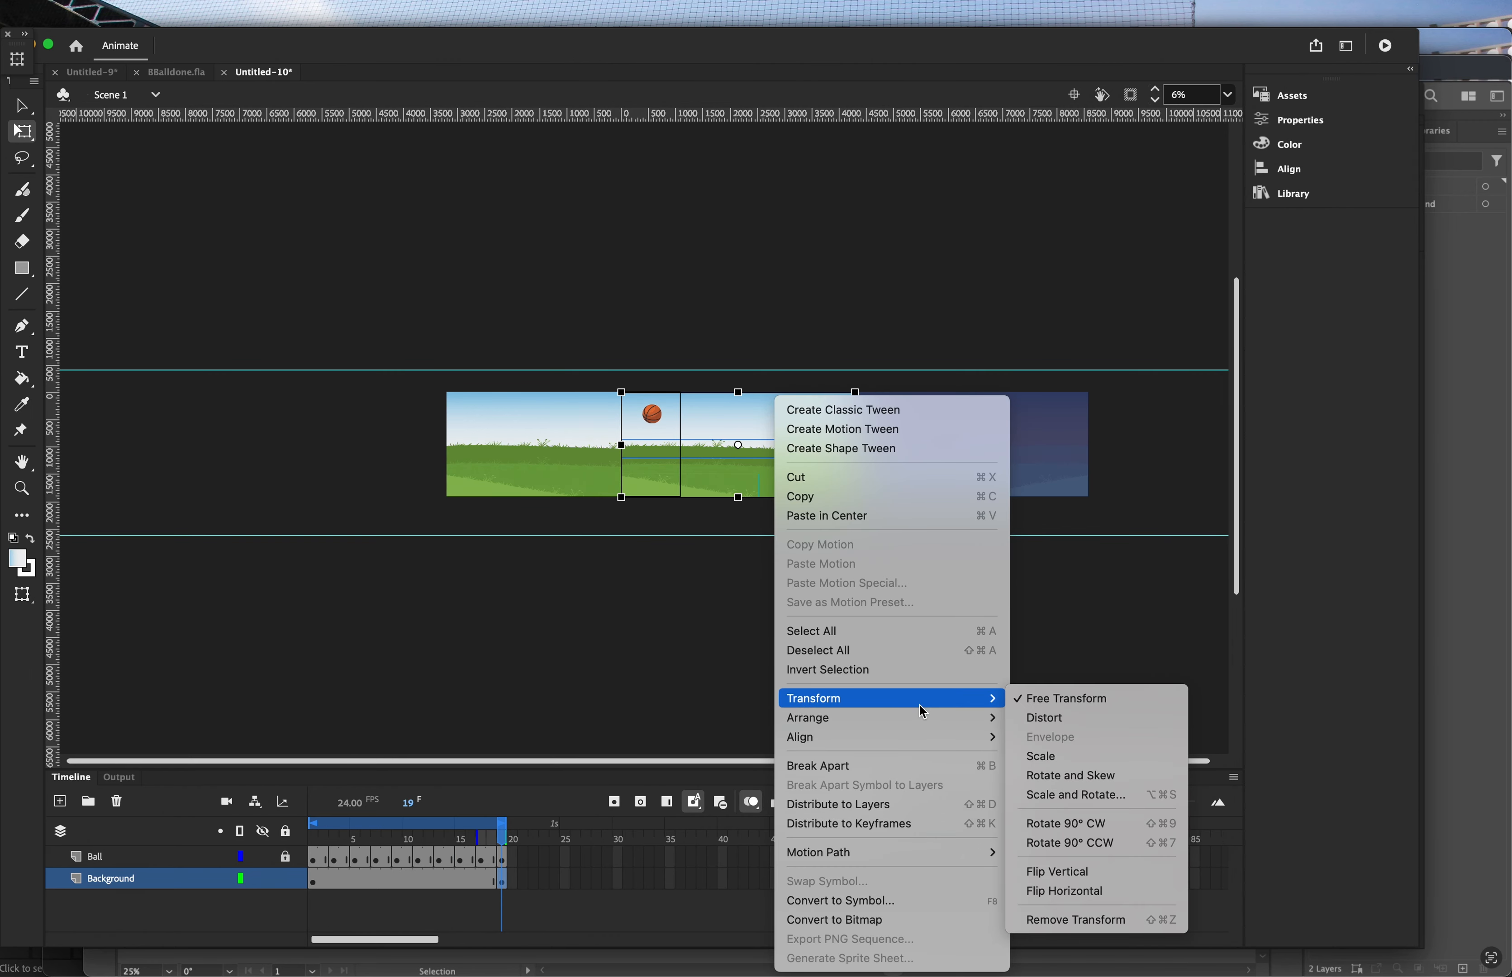
{"action": "left_click", "coordinate": [736, 669]}
{"action": "key", "text": "Delete"}
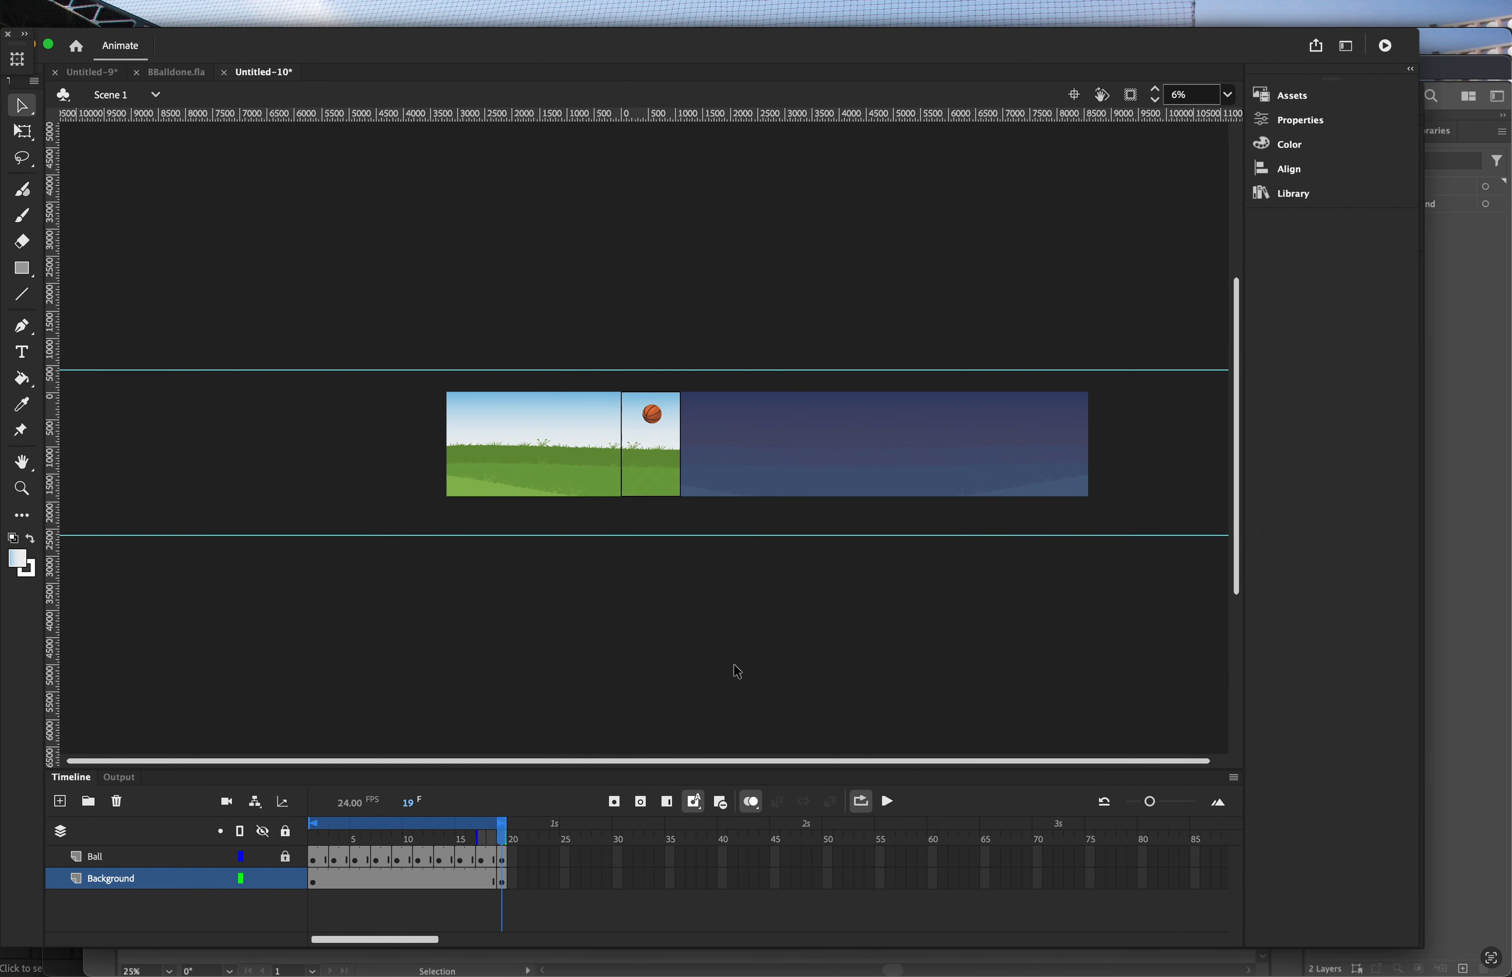
{"action": "key", "text": "shift+comma"}
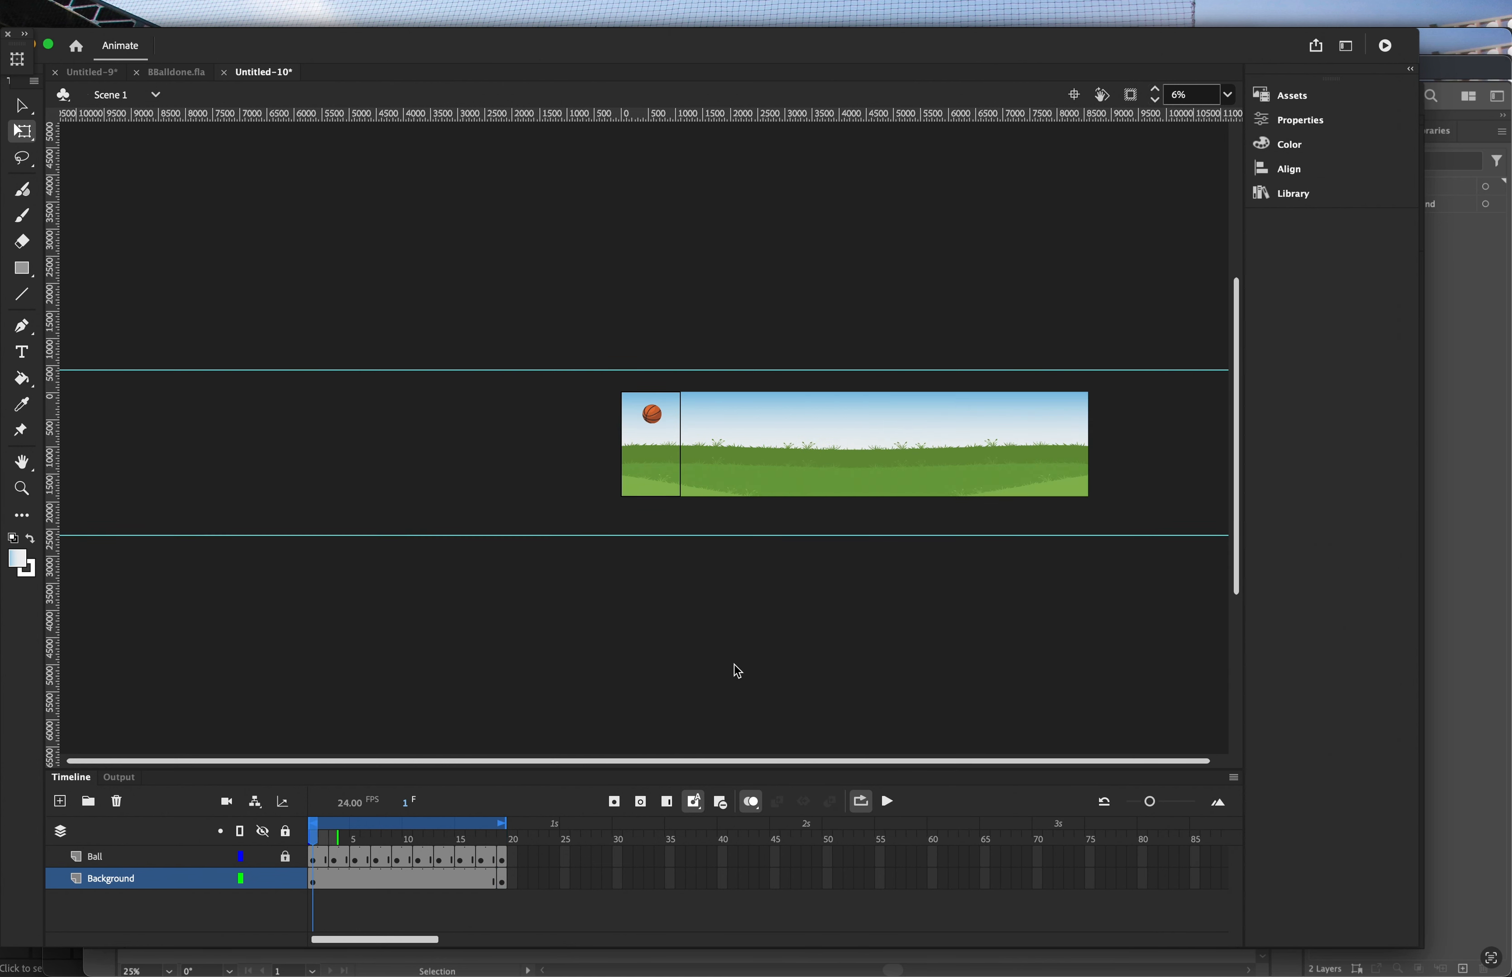
{"action": "key", "text": "super+z"}
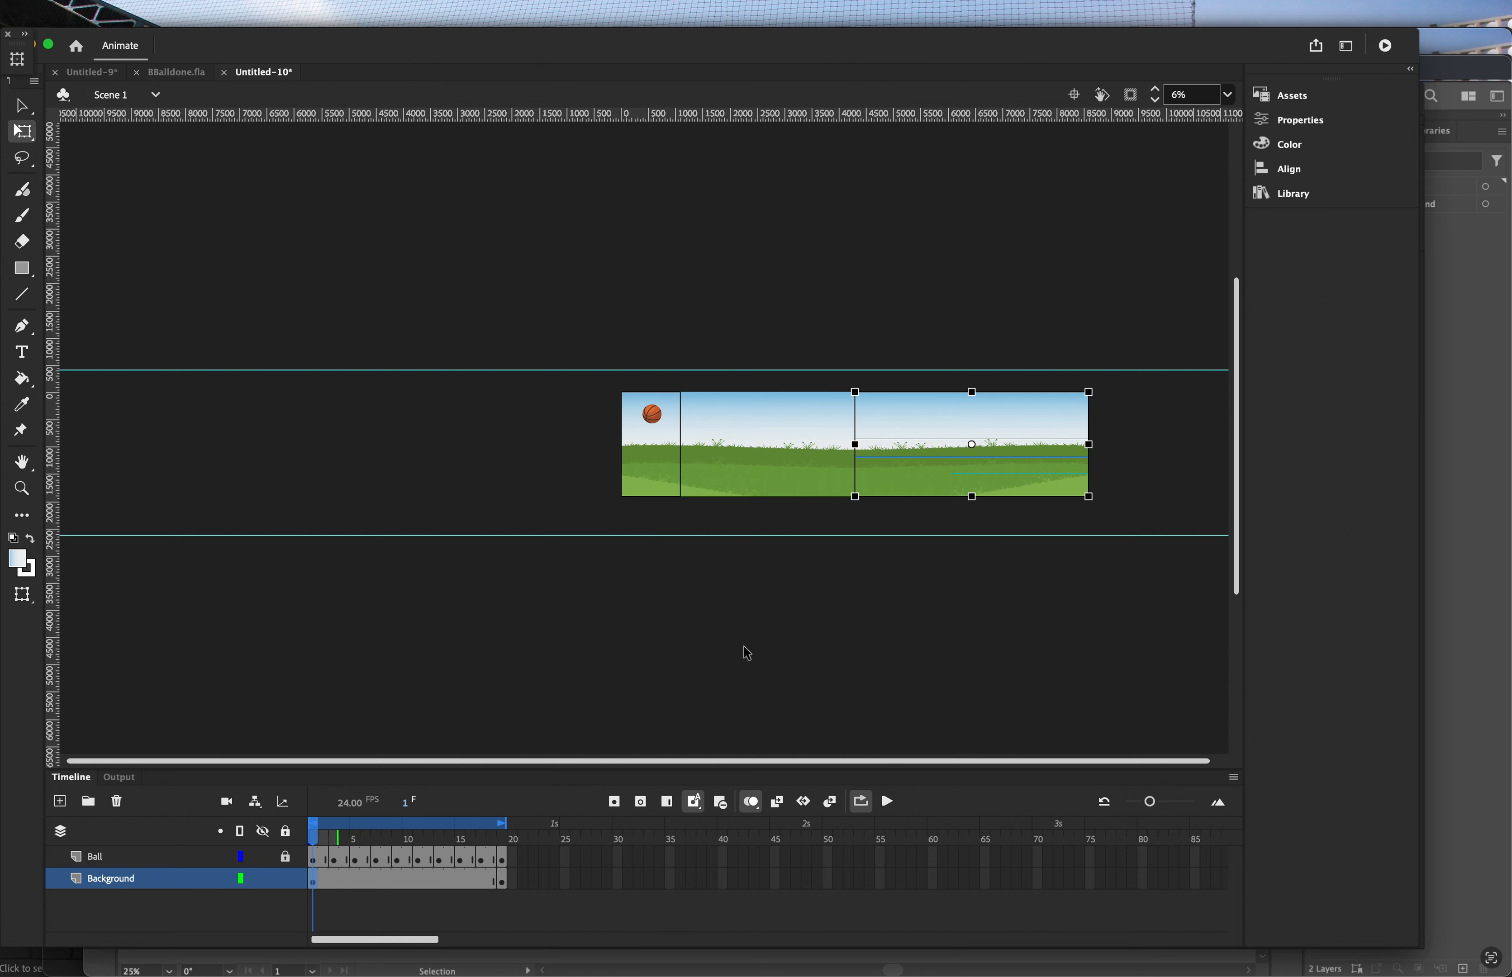
Remove the Background layer's keyframe at frame 19 and insert a new keyframe holding the widened background at the end.
{"action": "left_click", "coordinate": [506, 884]}
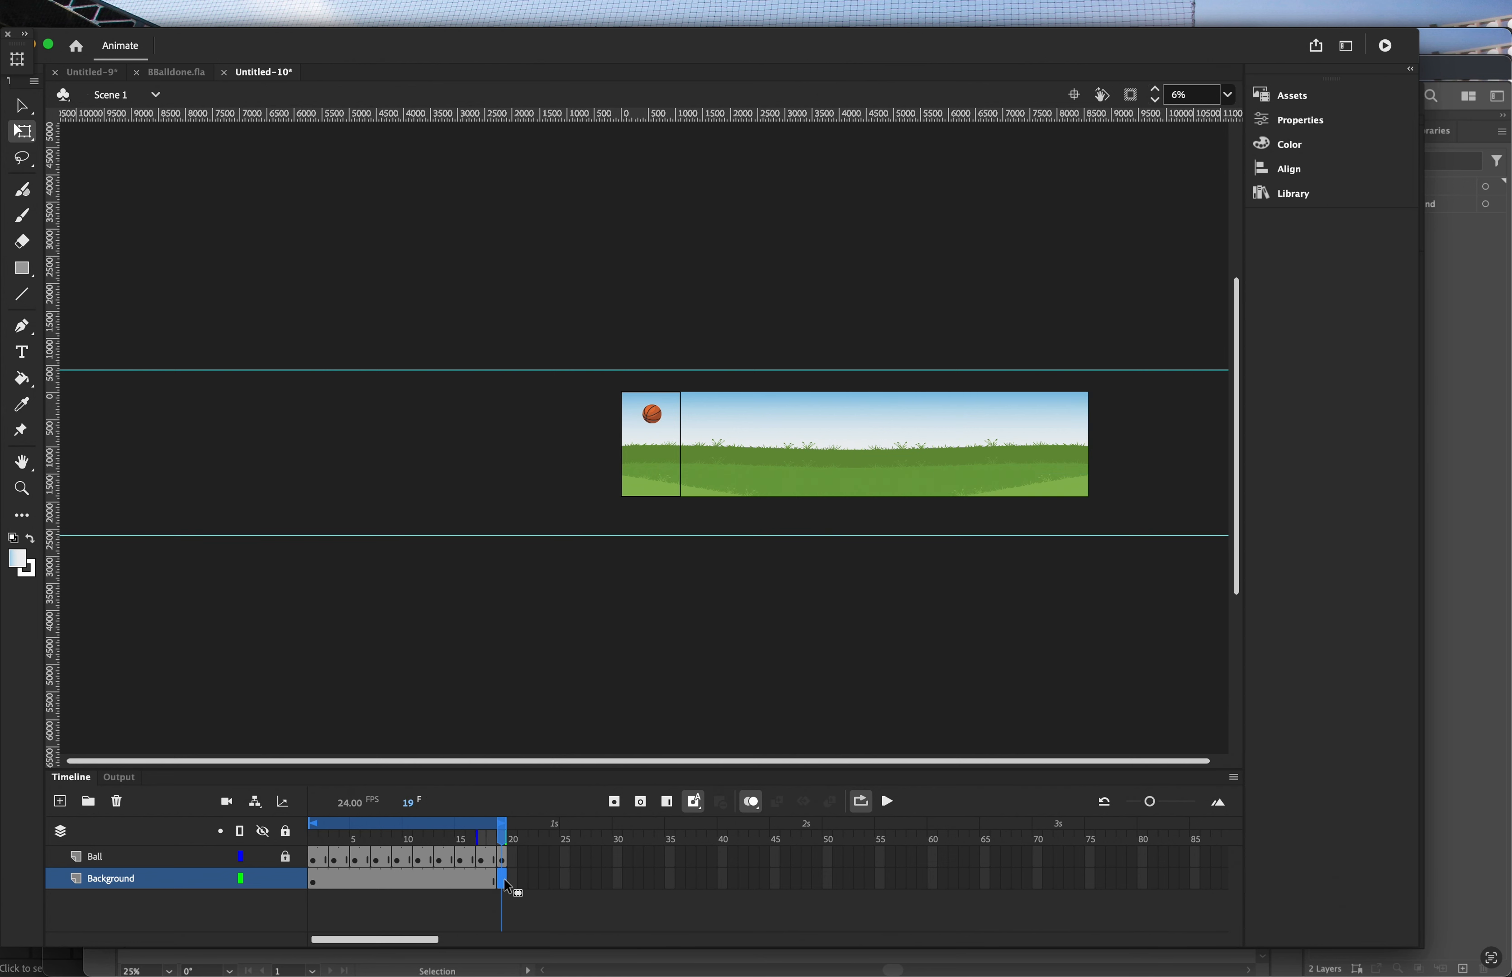
{"action": "left_click", "coordinate": [337, 882]}
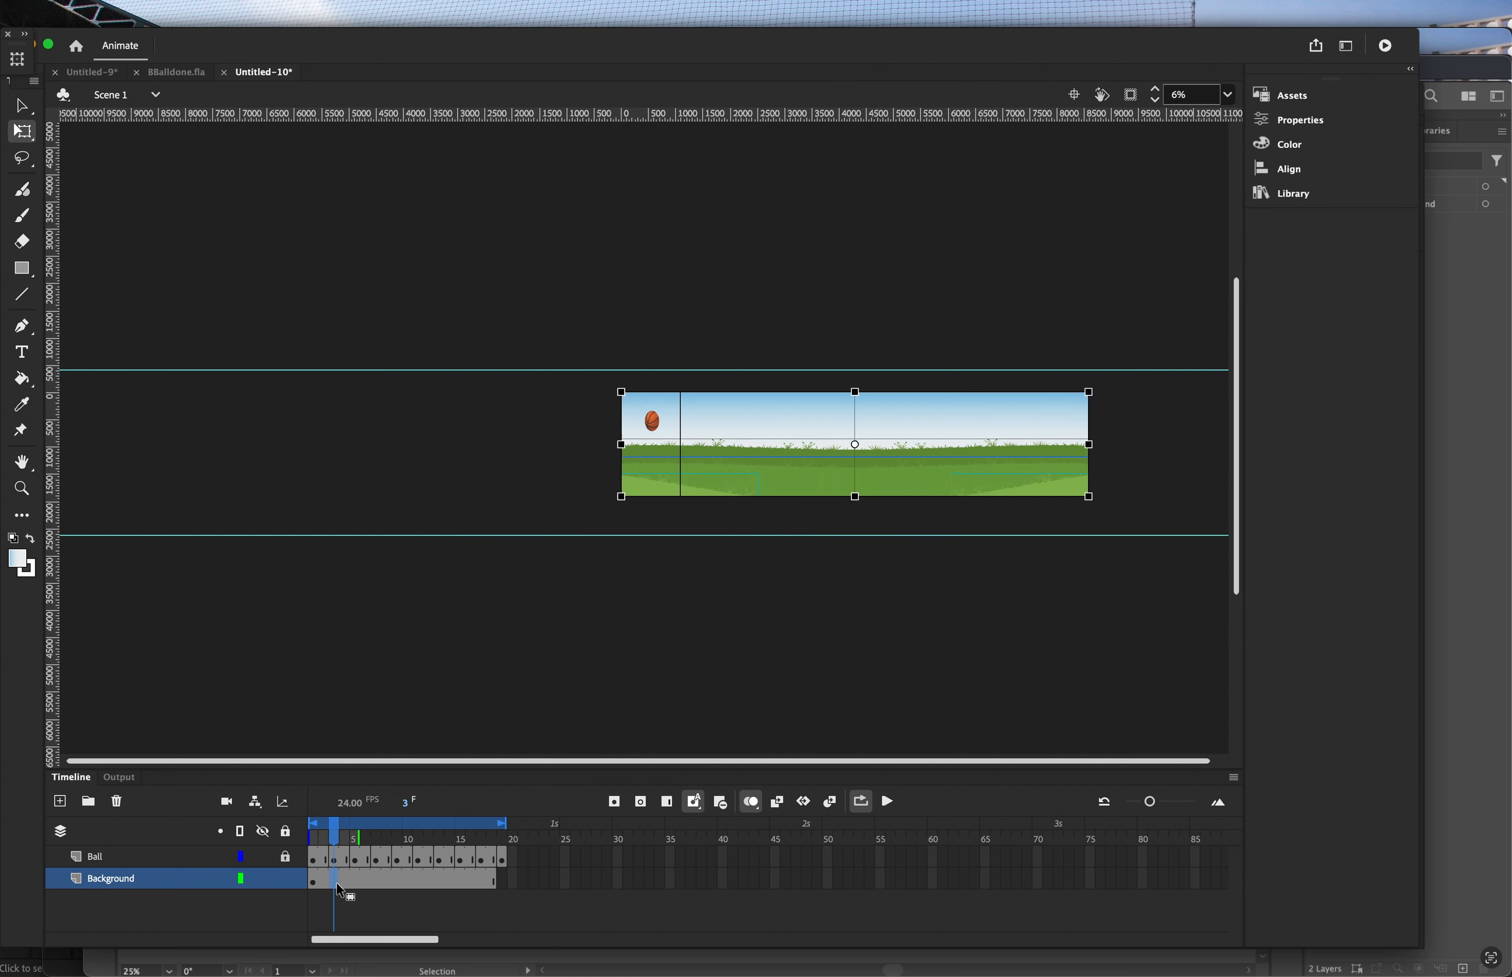
{"action": "left_click_drag", "start_coordinate": [340, 832], "coordinate": [493, 844]}
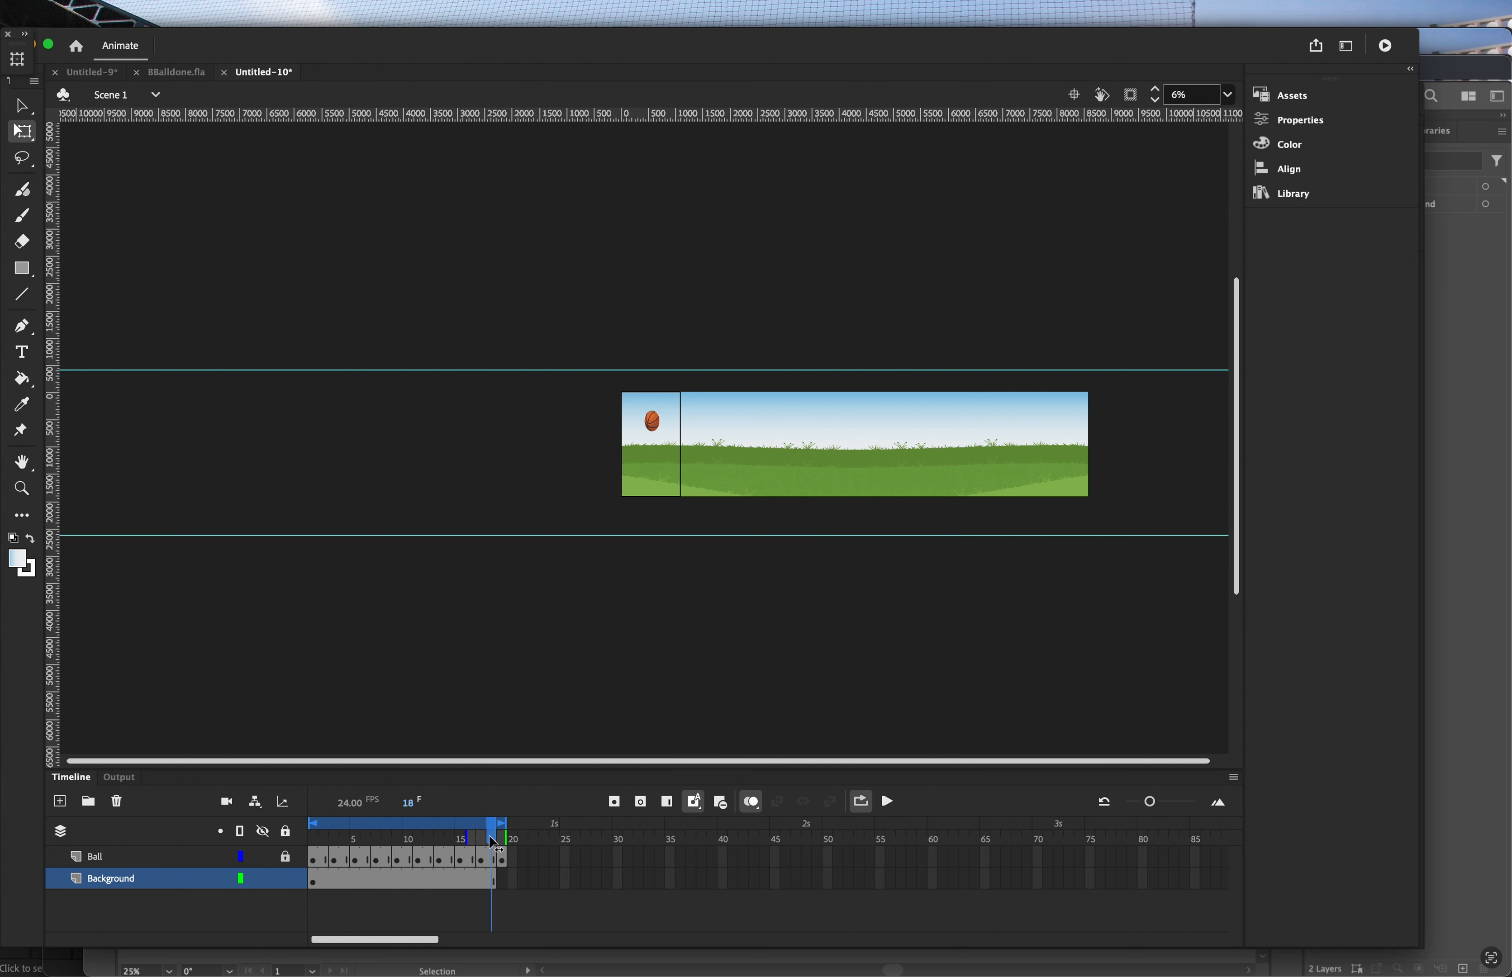
{"action": "left_click", "coordinate": [615, 803]}
{"action": "left_click", "coordinate": [503, 826]}
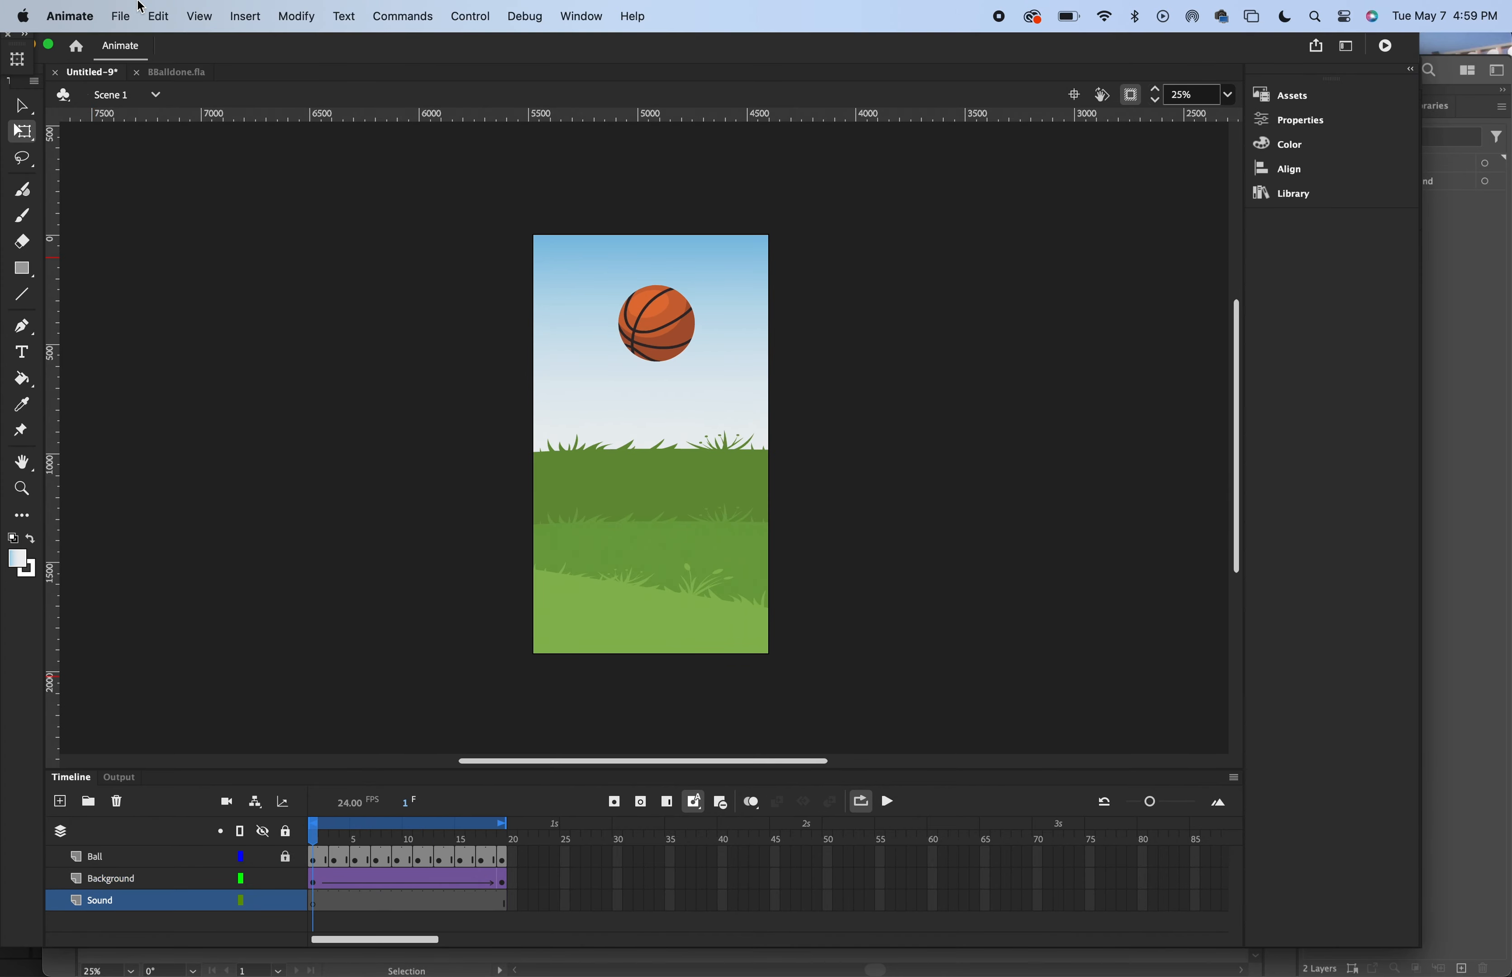
Import Boing Box String Pull and Wobble_Adobestock_601813287.wav onto the Sound layer and play the animation with the sound.
{"action": "left_click", "coordinate": [113, 9]}
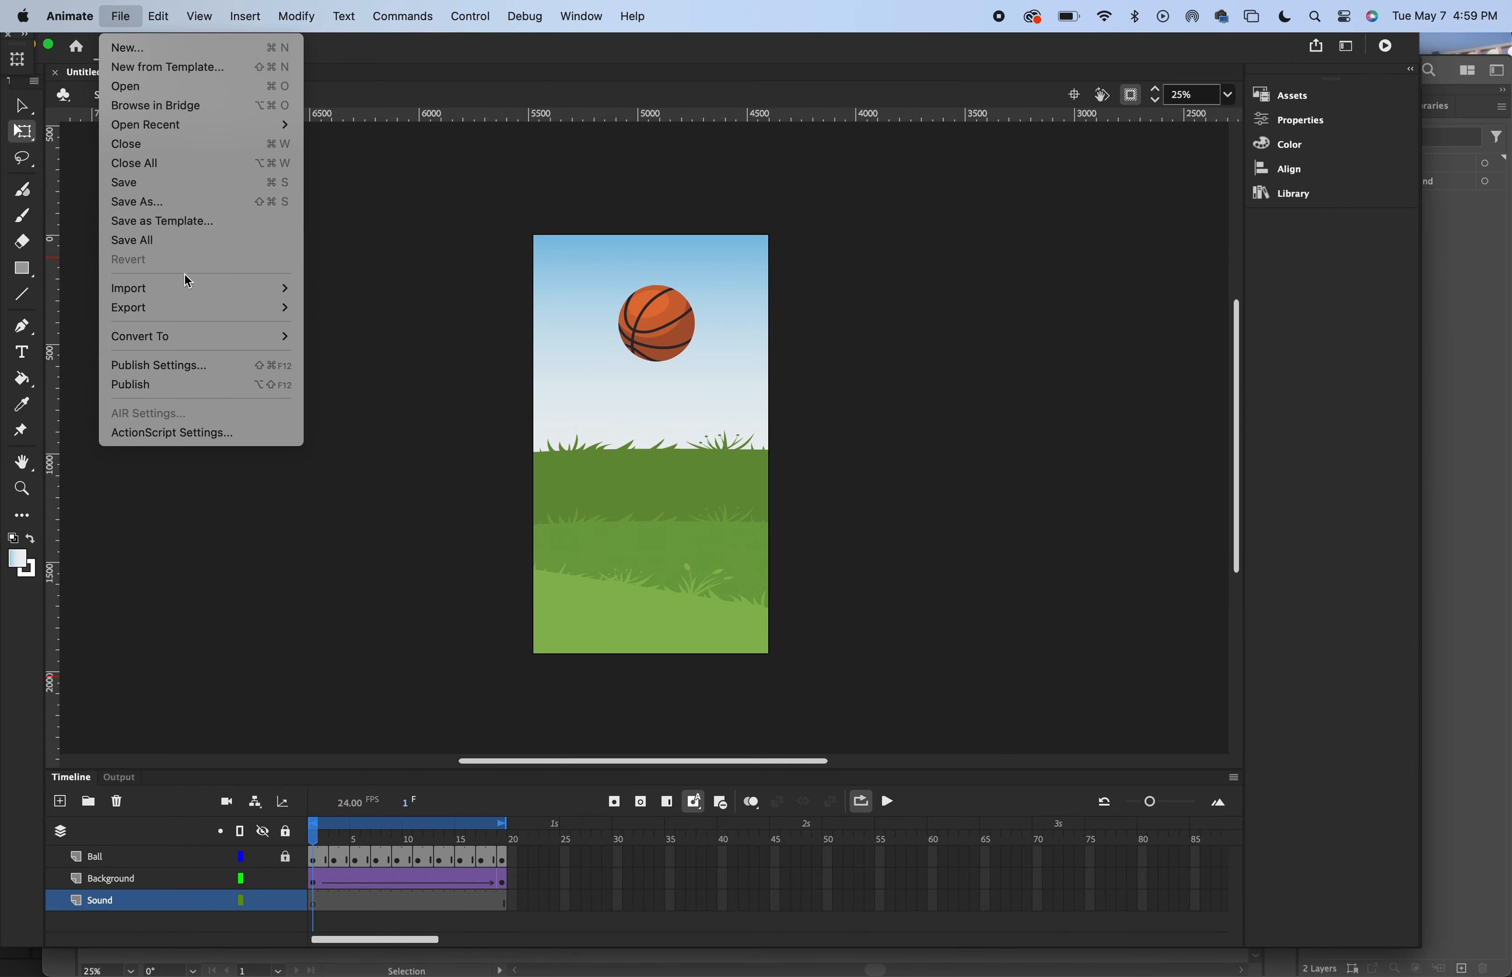
{"action": "mouse_move", "coordinate": [186, 287]}
{"action": "left_click", "coordinate": [394, 289]}
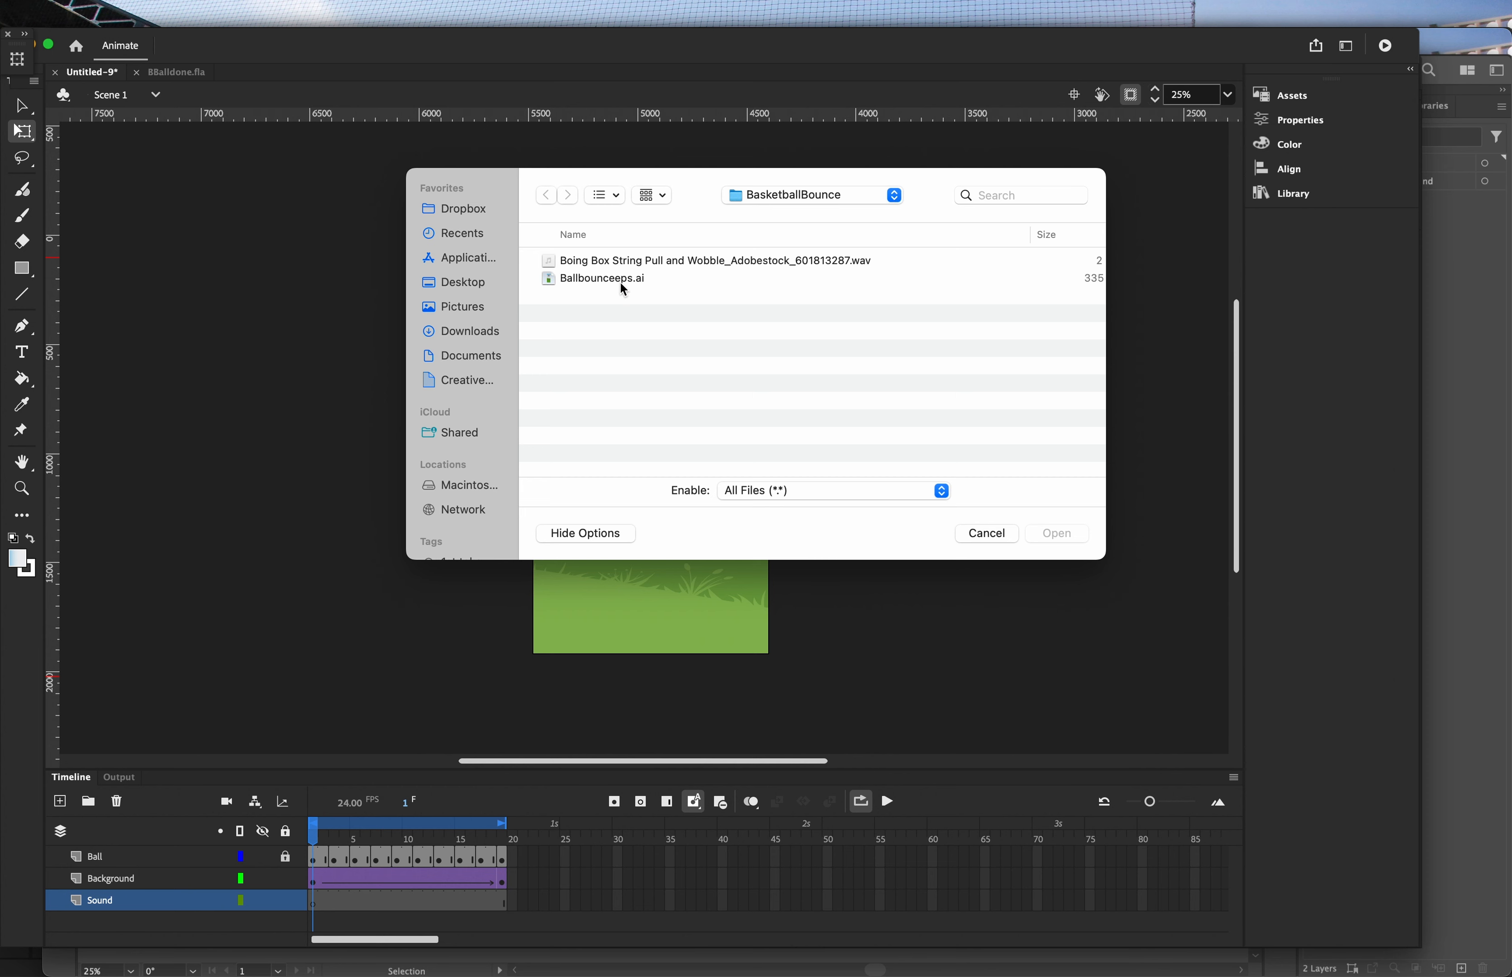
{"action": "left_click", "coordinate": [622, 267]}
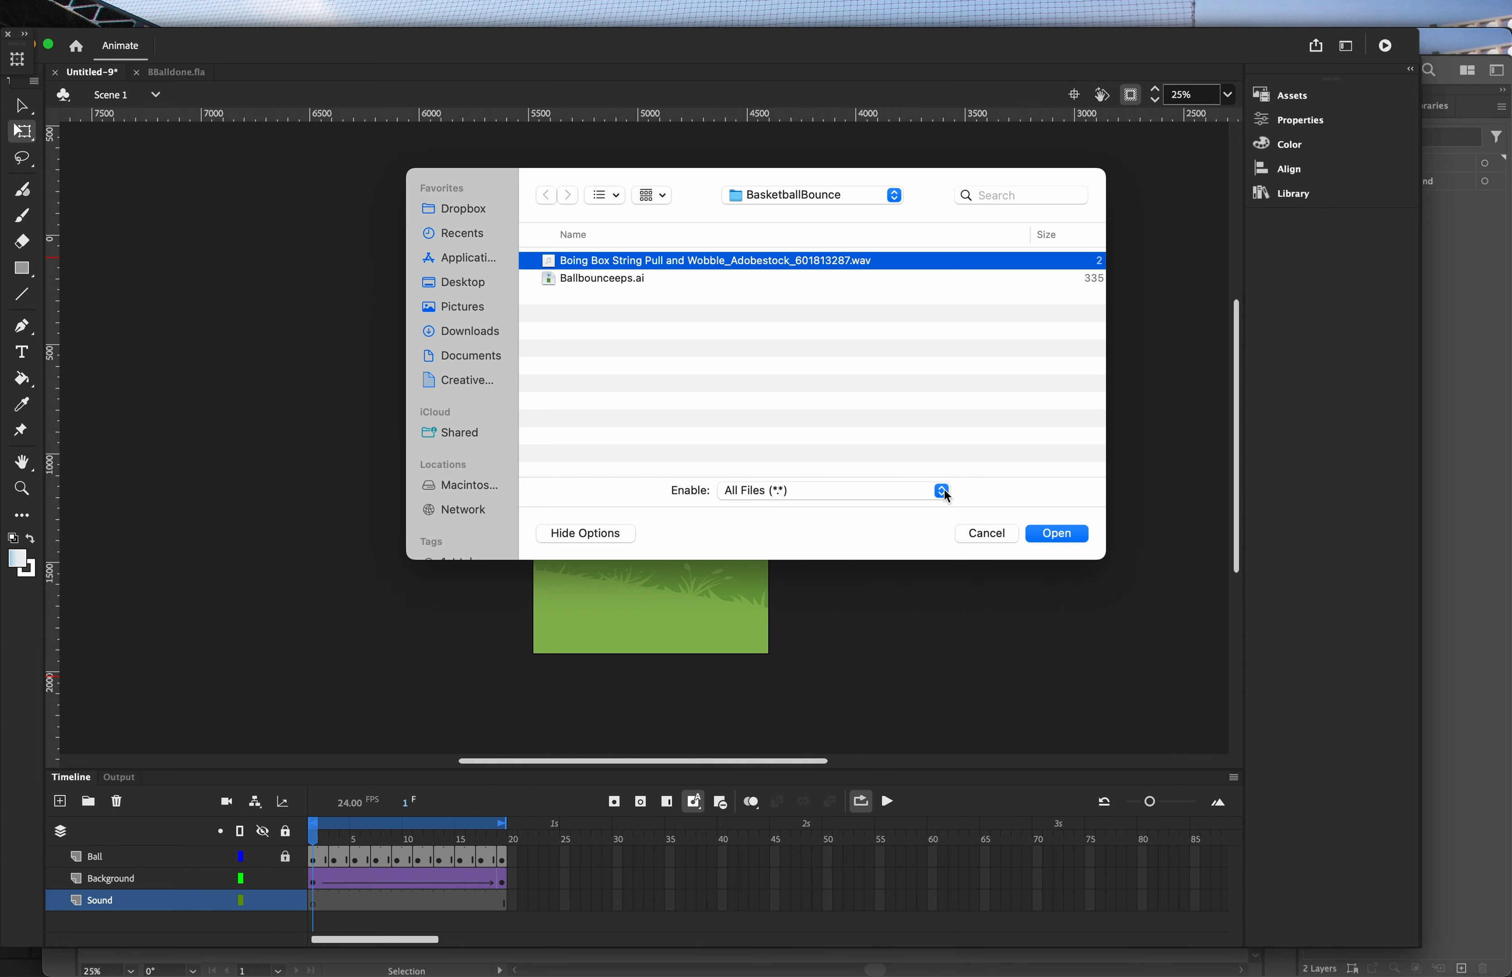
{"action": "left_click", "coordinate": [1069, 536]}
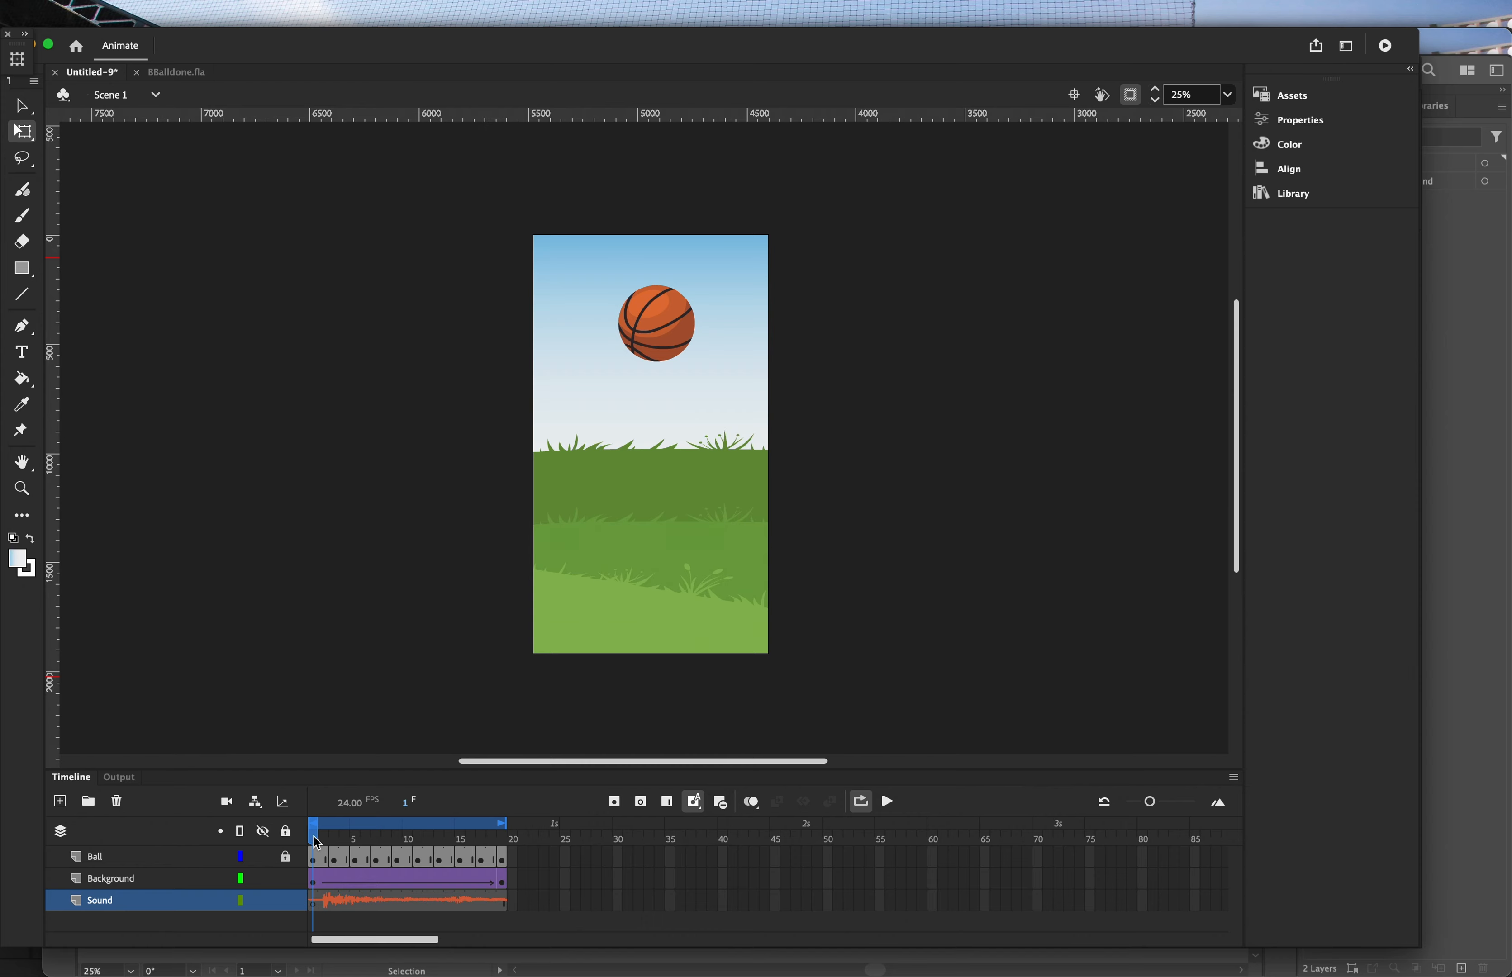
{"action": "key", "text": "Return"}
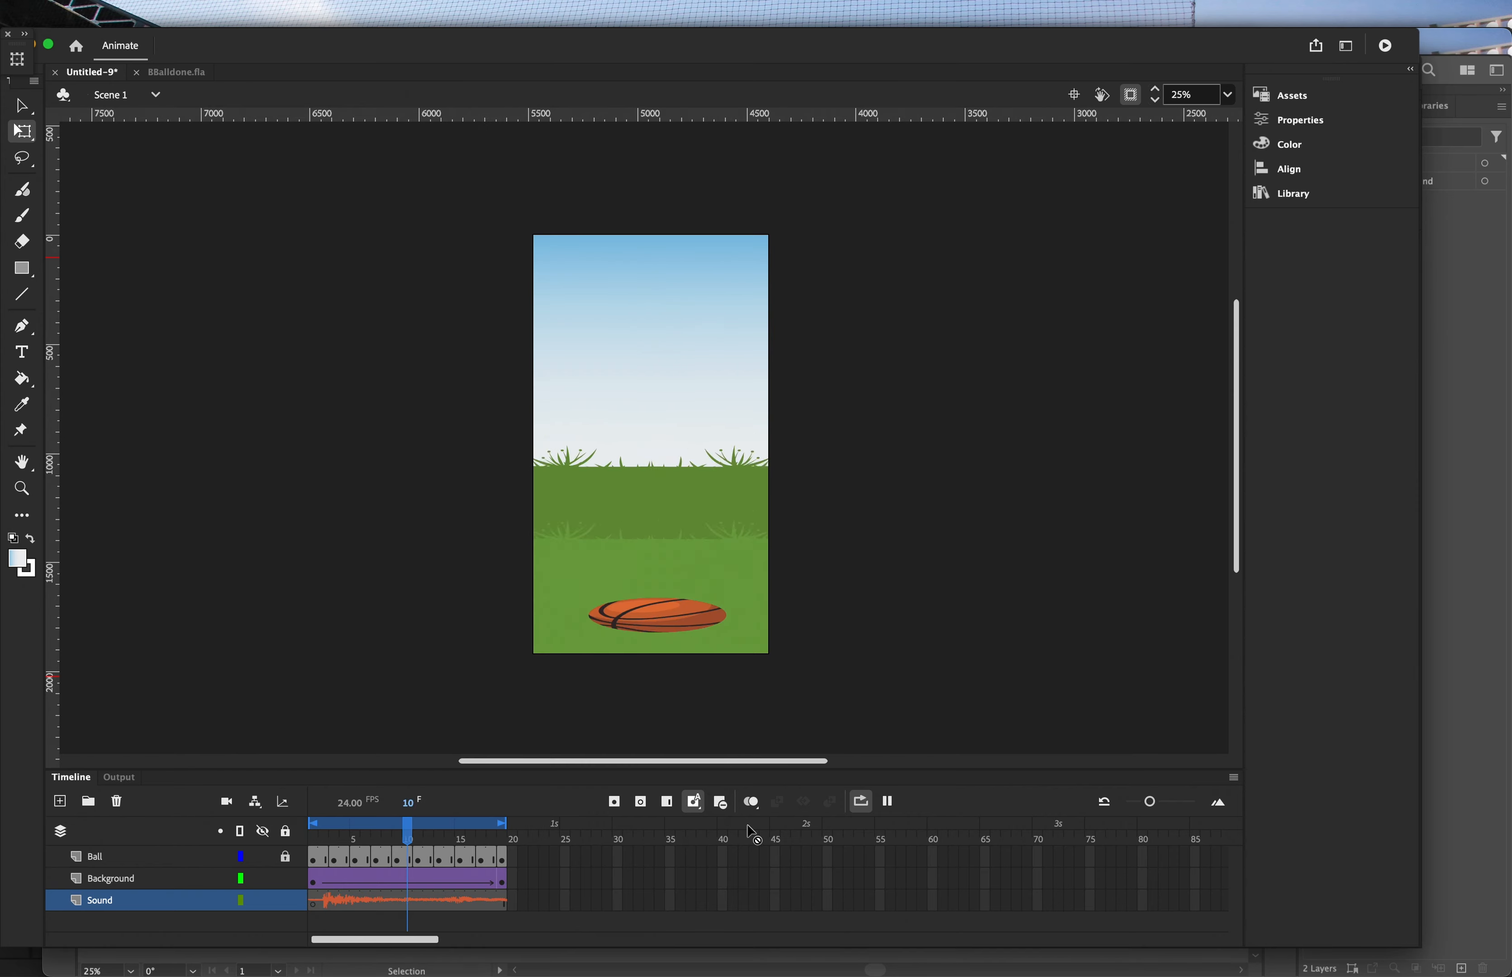